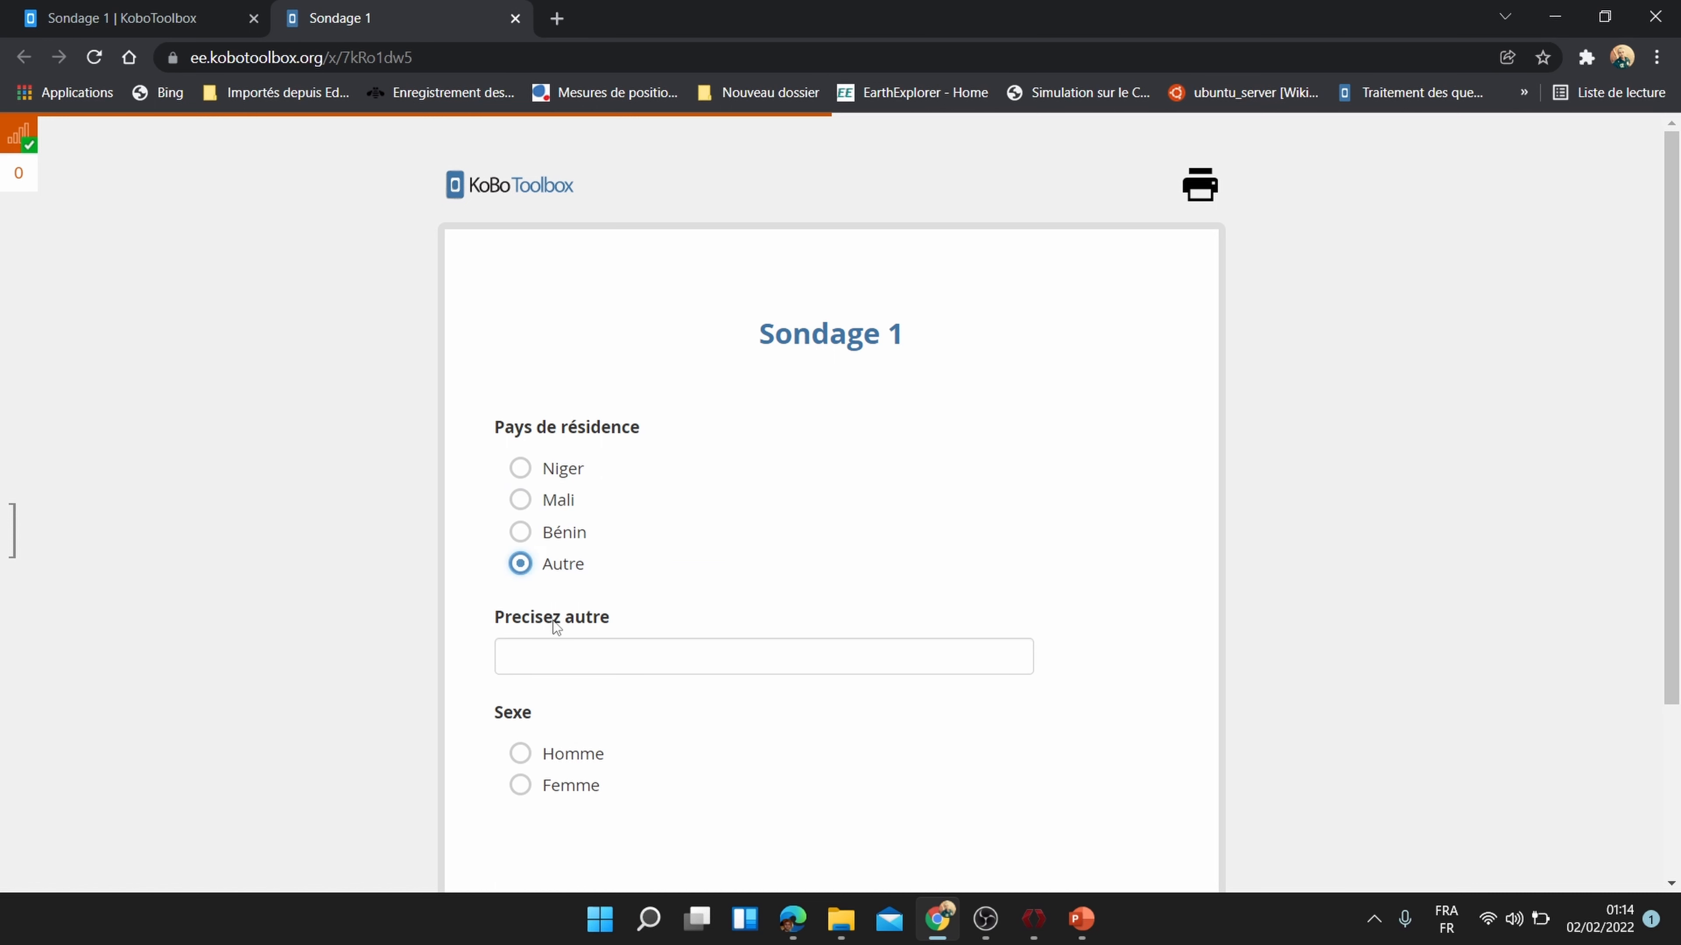
# Step: Switch the Pays de résidence answer between Bénin and Autre in the Sondage 1 web form to examine the Precisez autre follow-up field
pyautogui.click(569, 663)
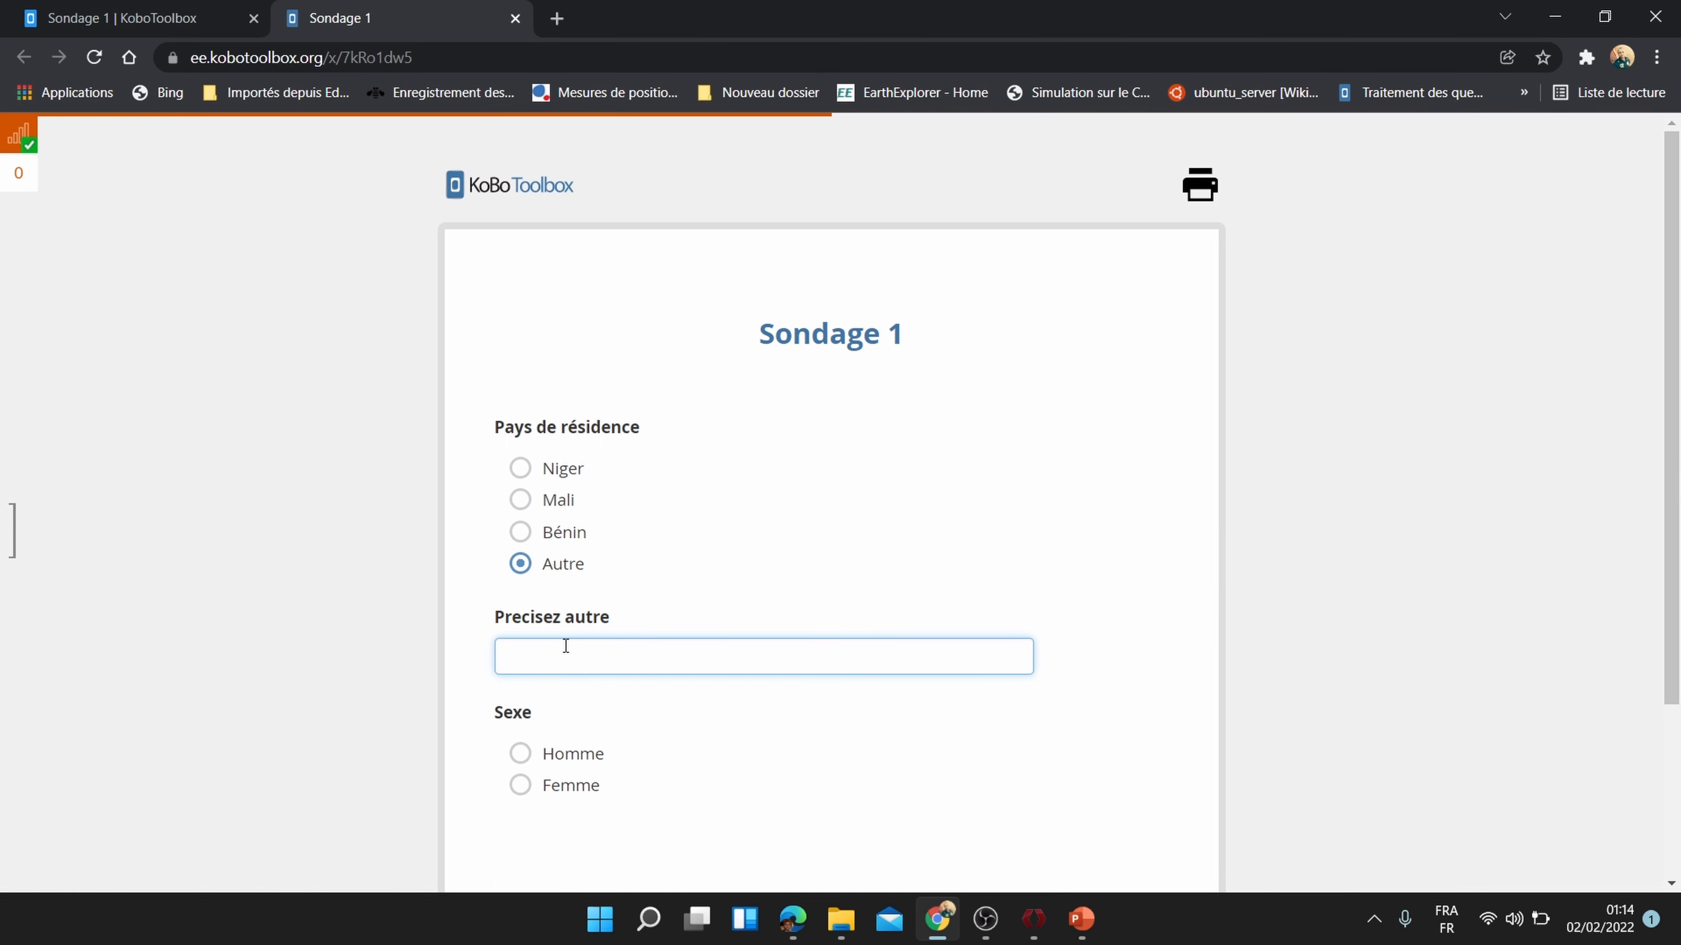
pyautogui.click(555, 543)
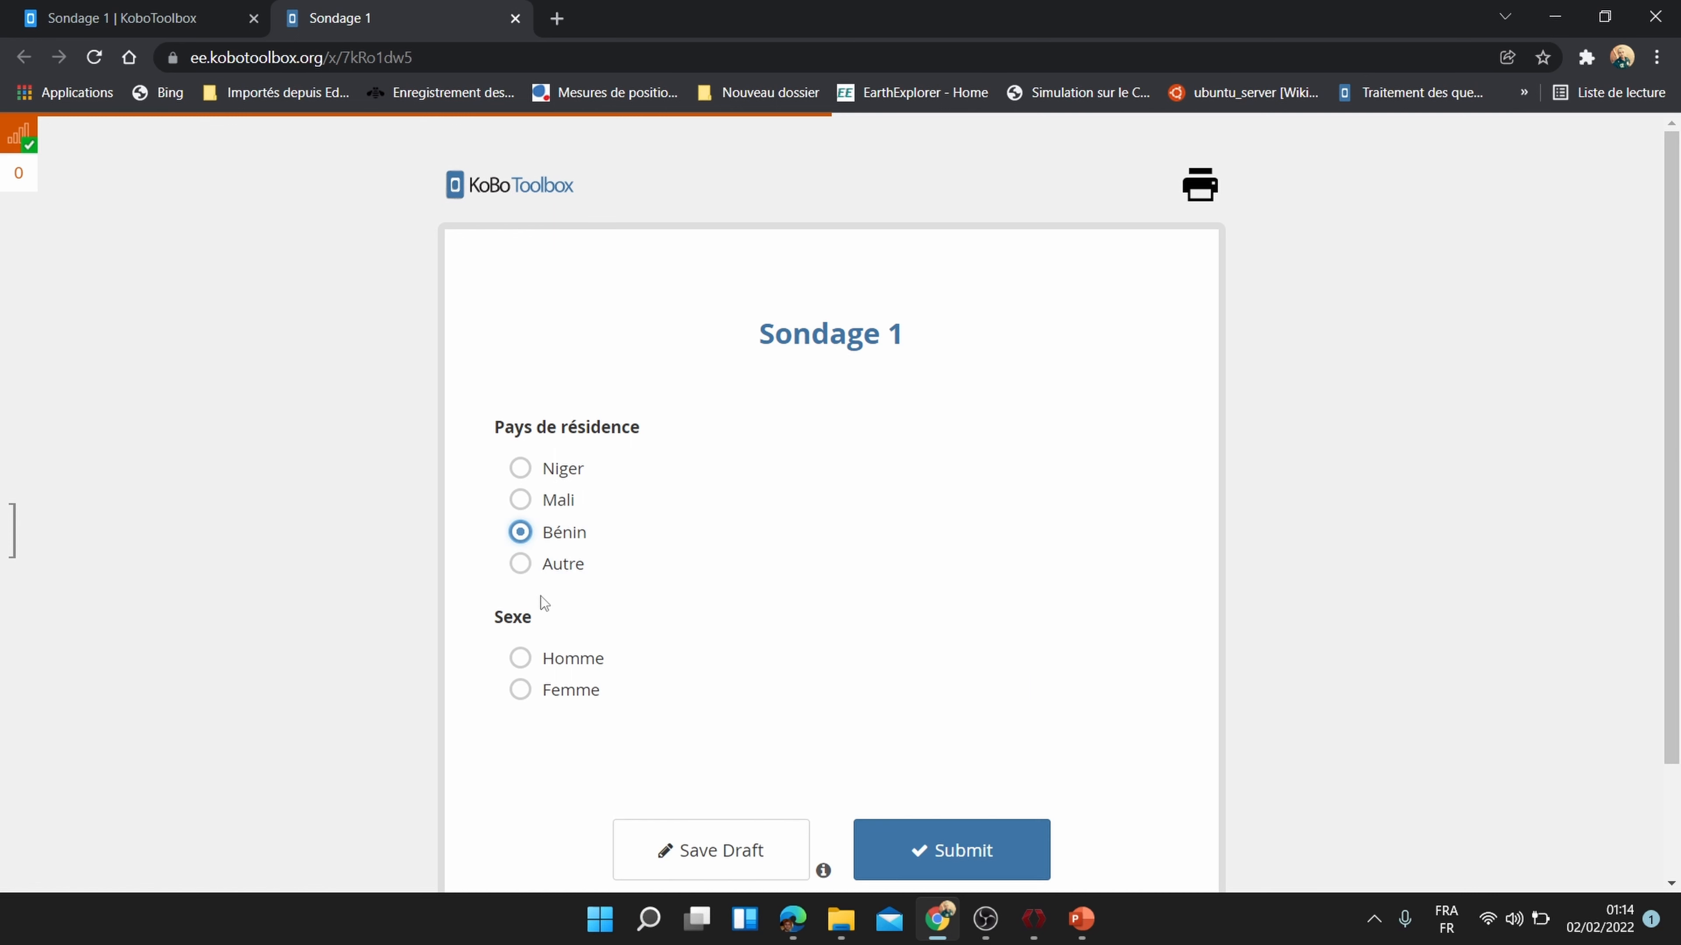
pyautogui.click(545, 564)
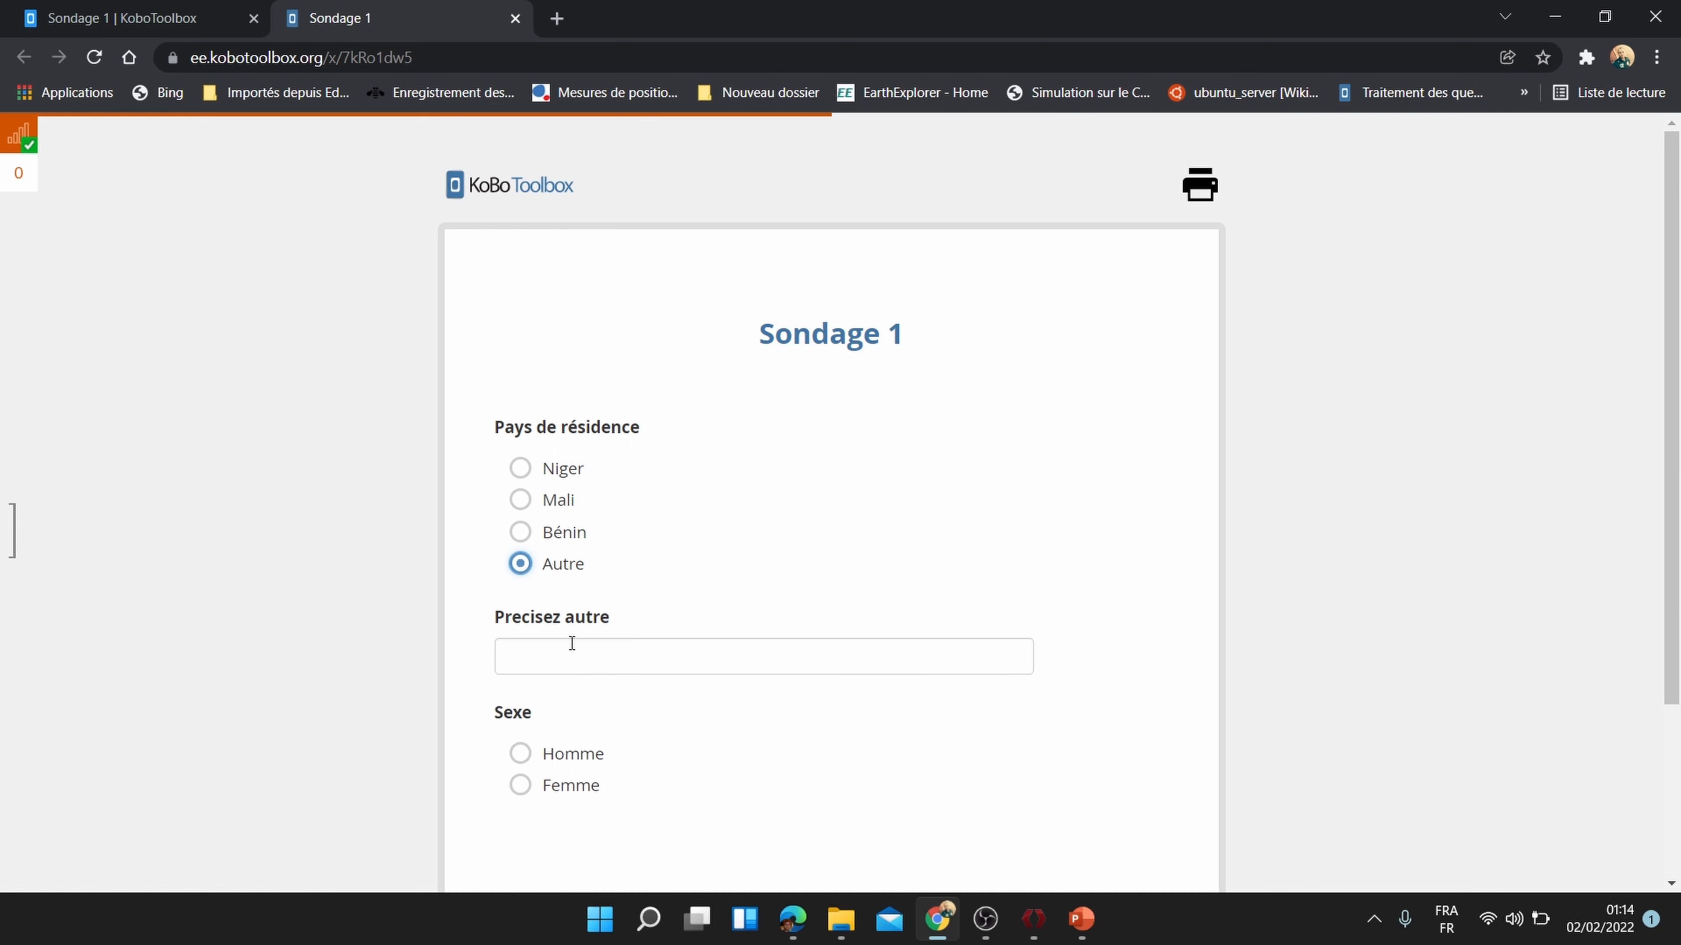
pyautogui.click(594, 643)
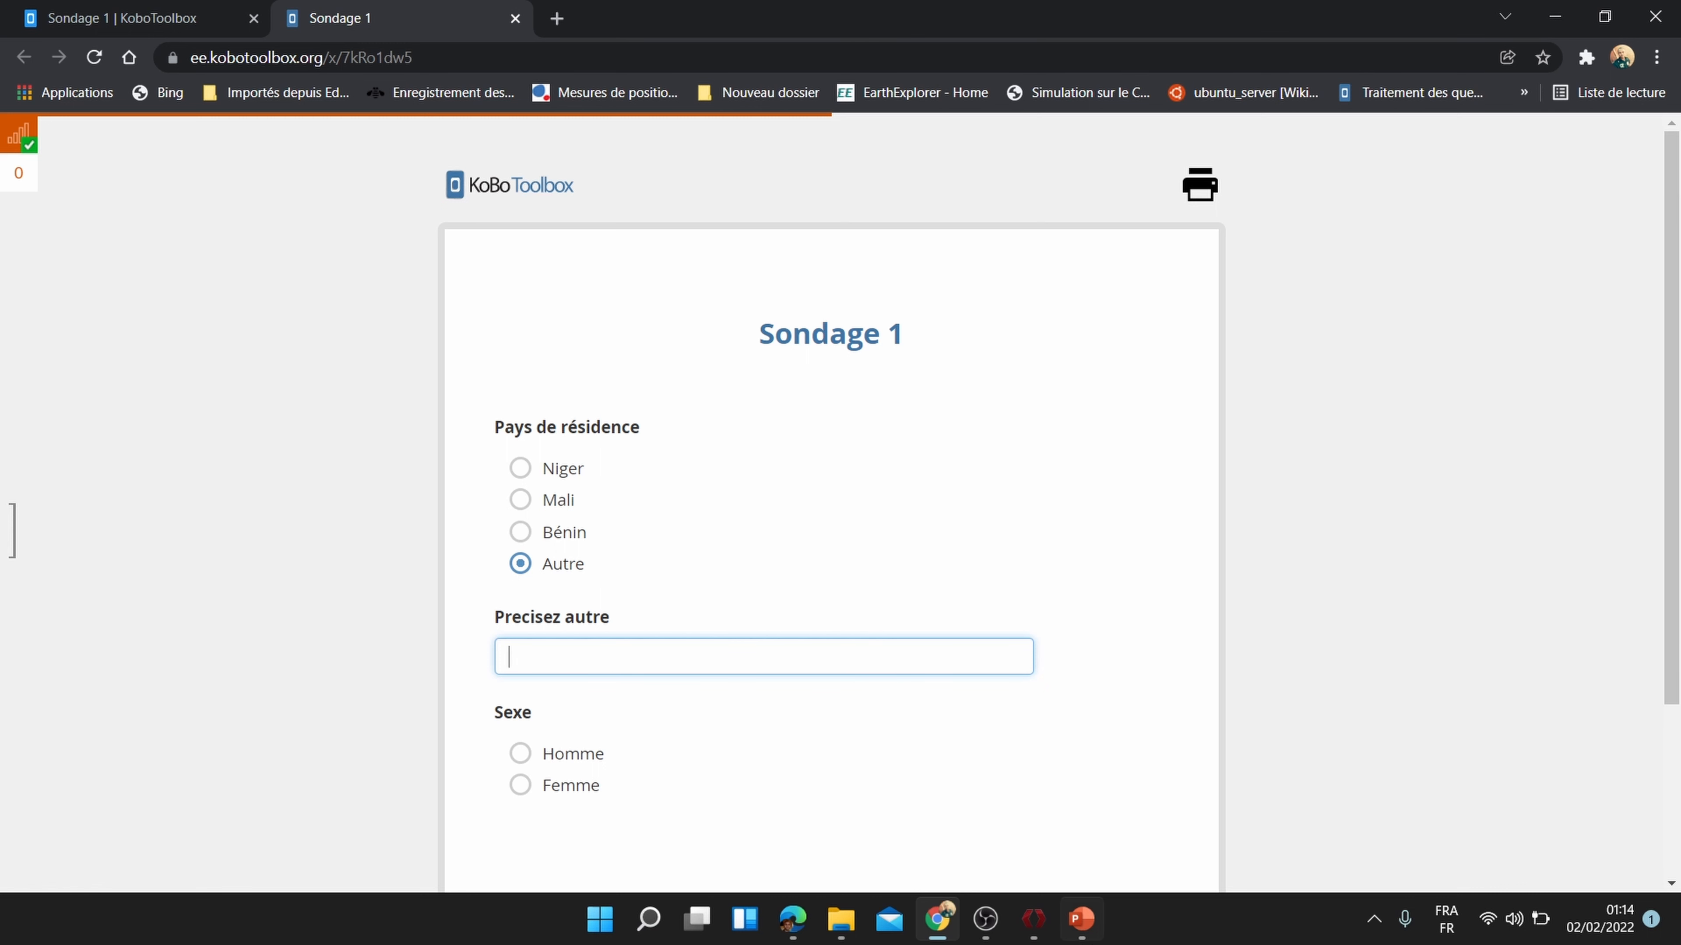
pyautogui.click(1033, 919)
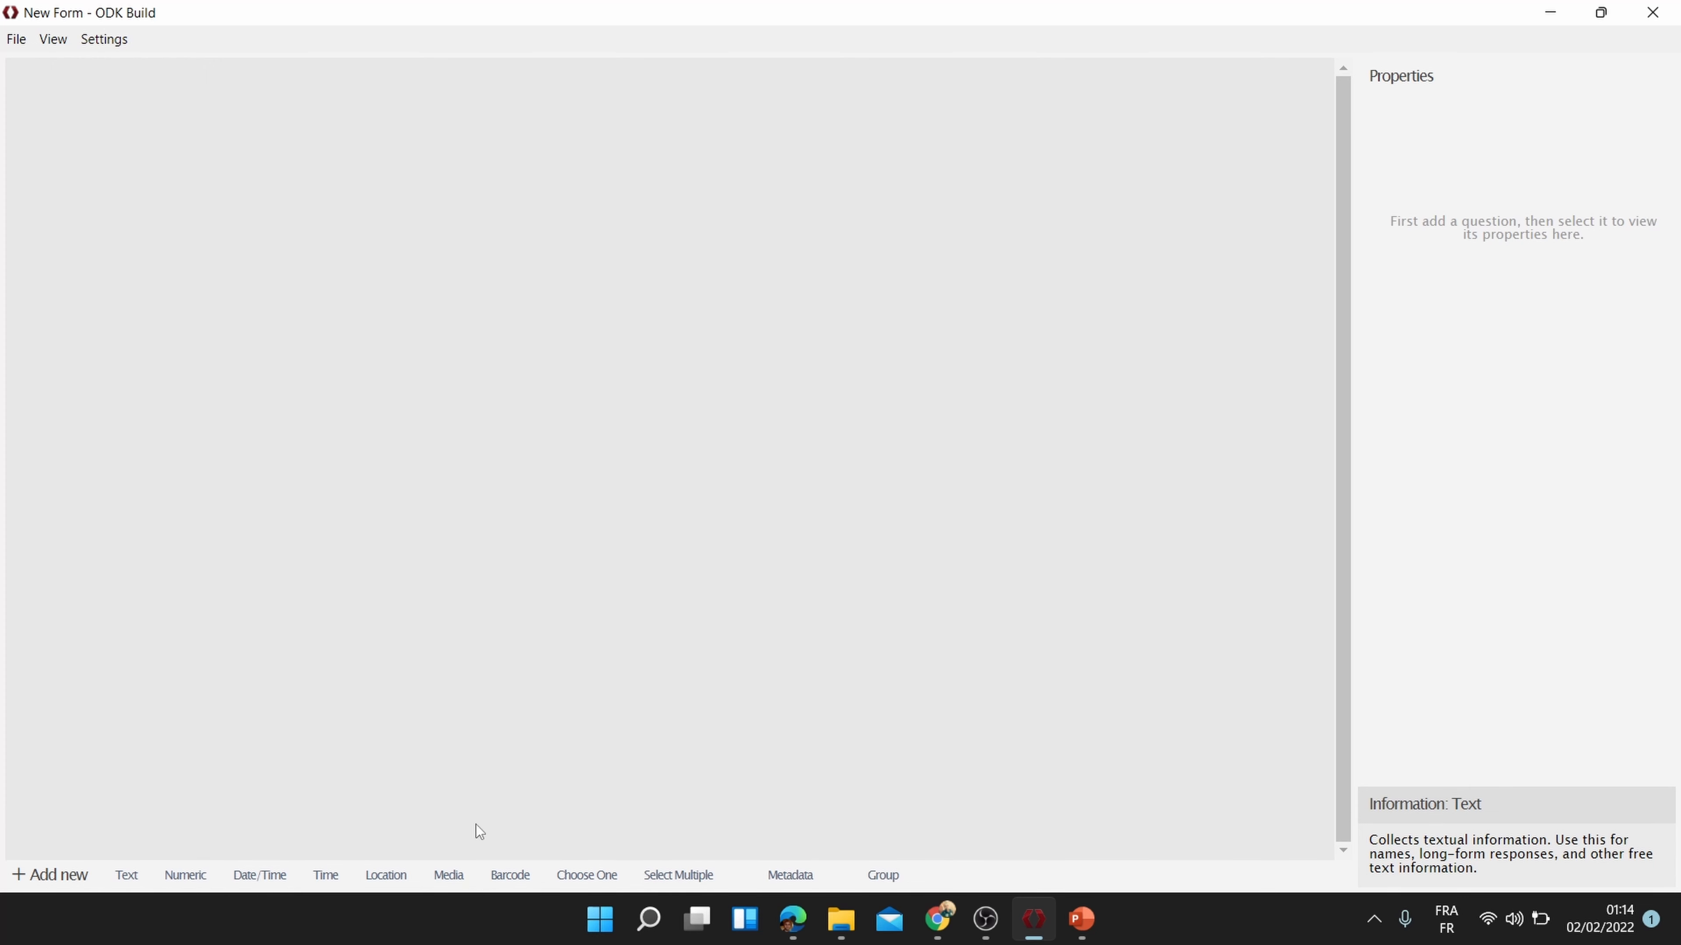
pyautogui.click(938, 918)
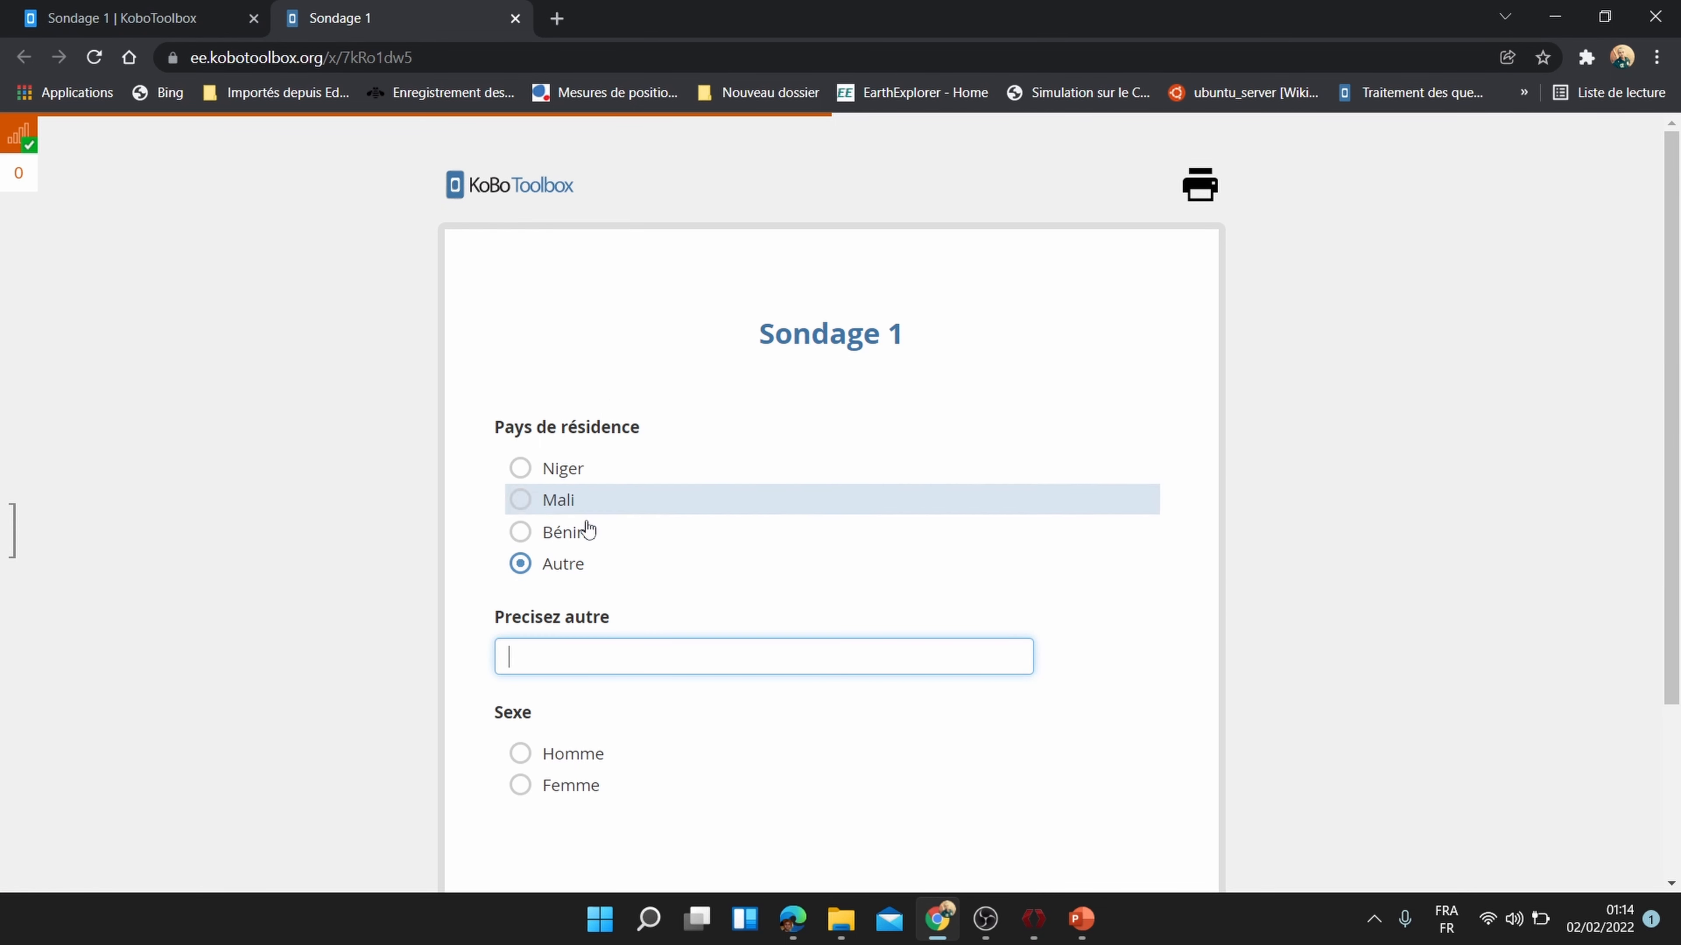
# Step: Switch to ODK Build and add a Choose One question with the data name "residence"
pyautogui.click(938, 919)
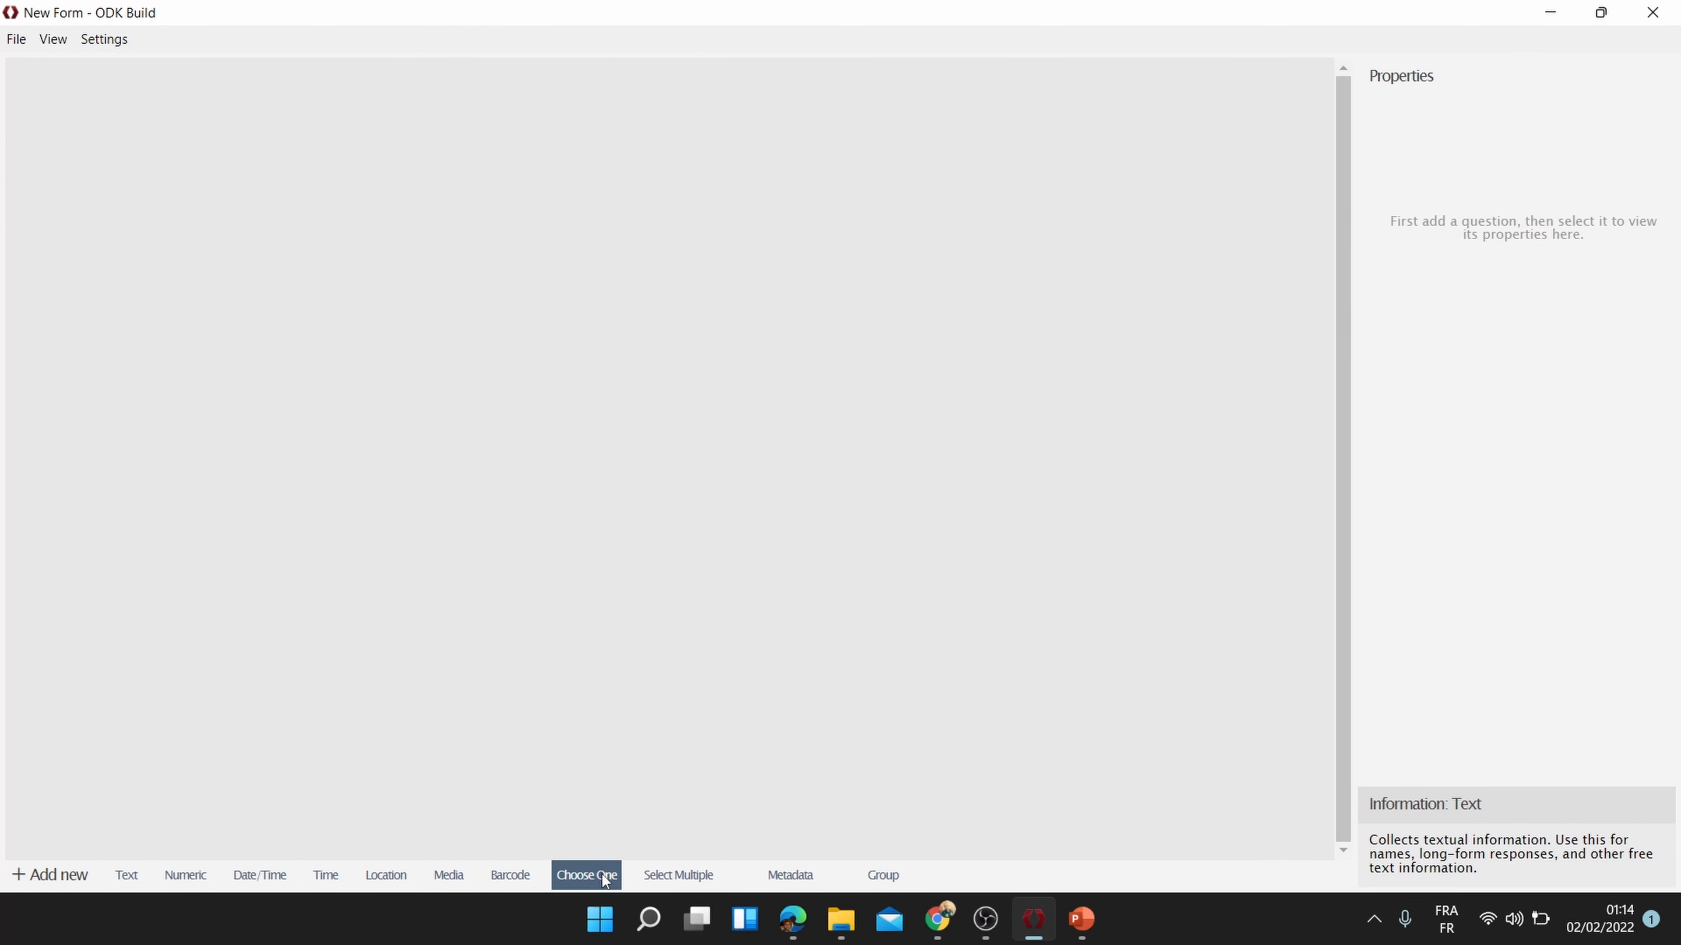
pyautogui.click(601, 875)
pyautogui.click(1446, 124)
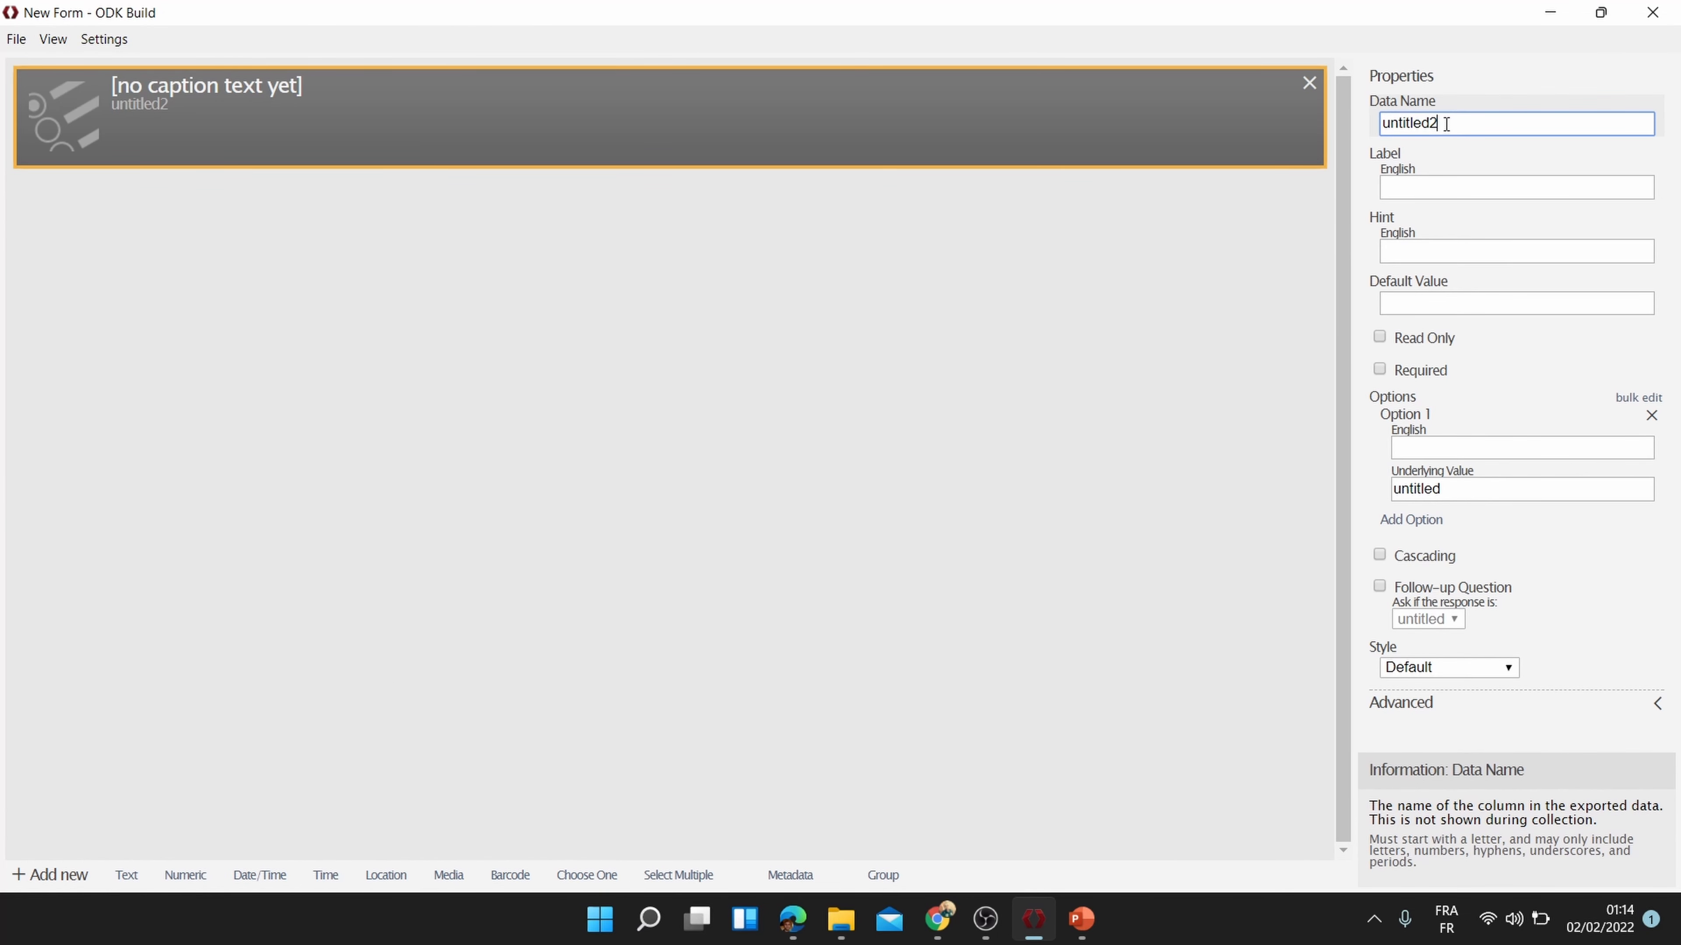
pyautogui.press('BackSpace')
pyautogui.press('BackSpace')
pyautogui.press('BackSpace')
pyautogui.press('BackSpace')
pyautogui.press('BackSpace')
pyautogui.press('BackSpace')
pyautogui.press('BackSpace')
pyautogui.press('BackSpace')
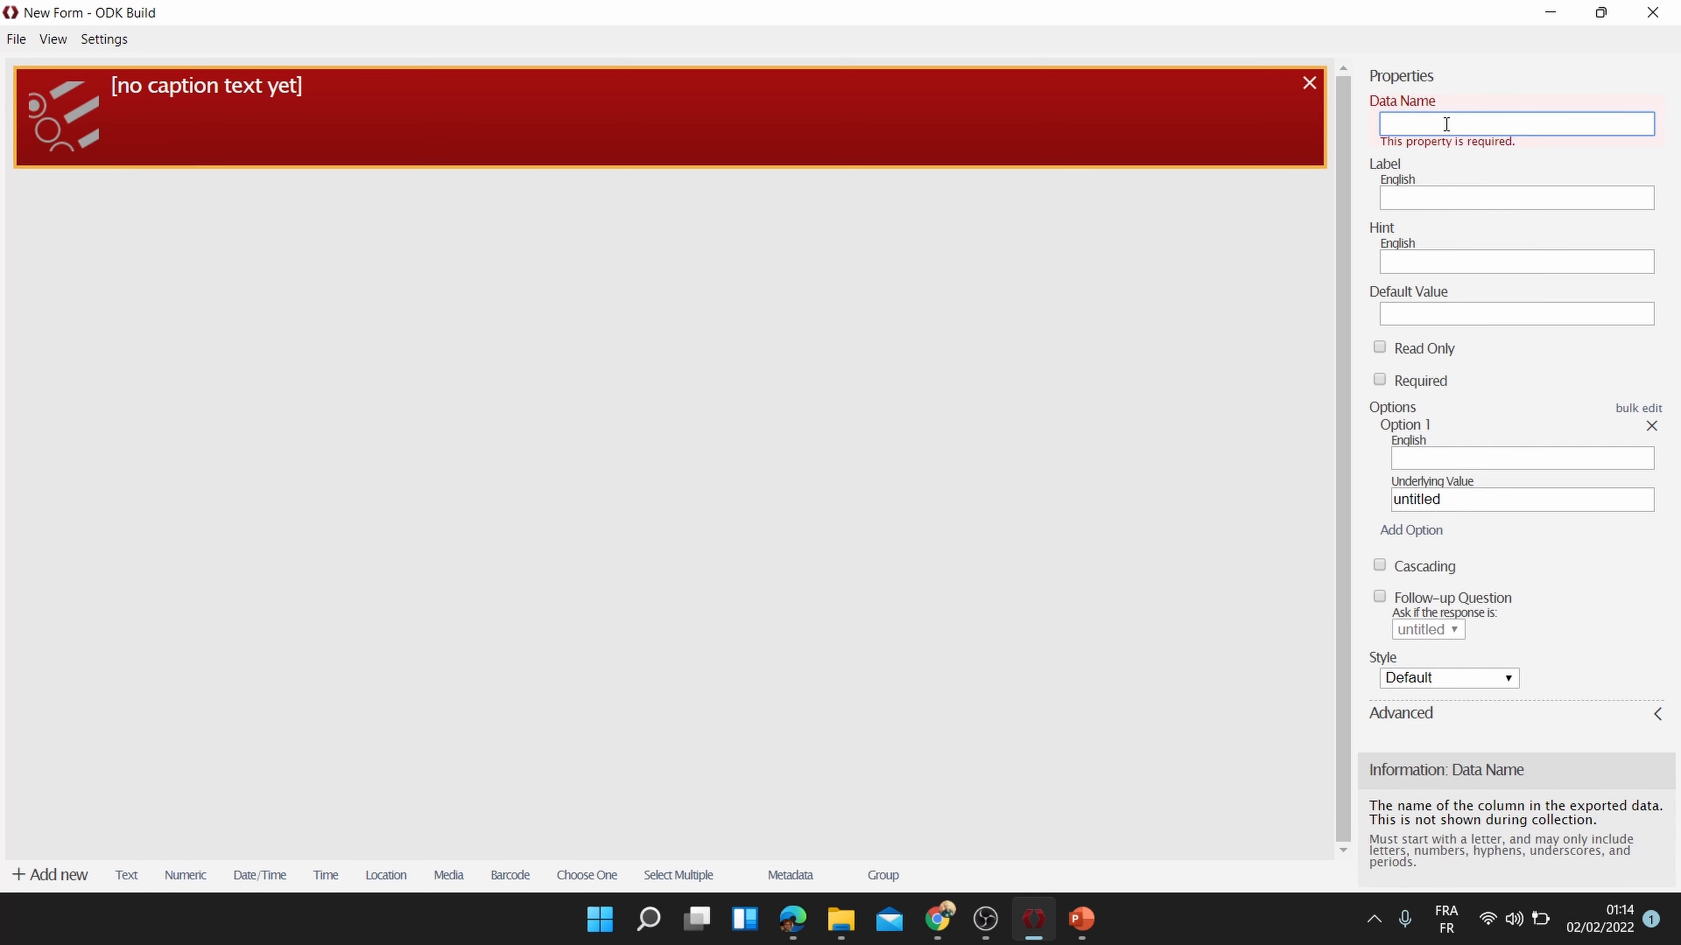
pyautogui.write('residence')
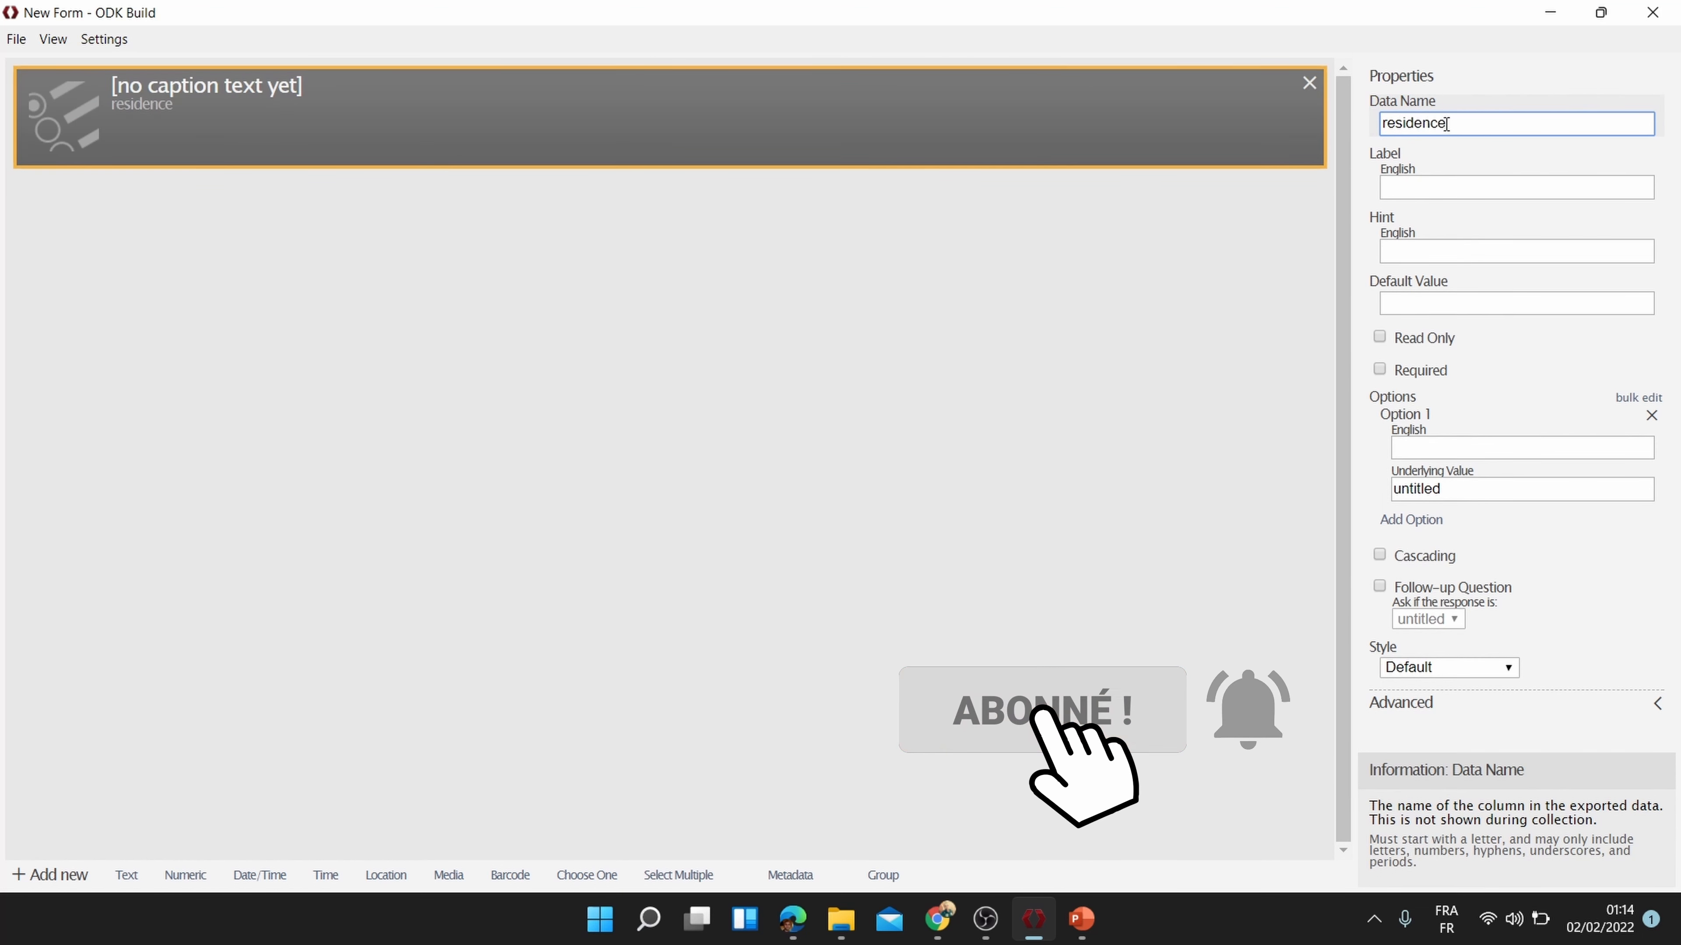
# Step: Set the English label of the residence question to "Pays de résidence"
pyautogui.click(1446, 186)
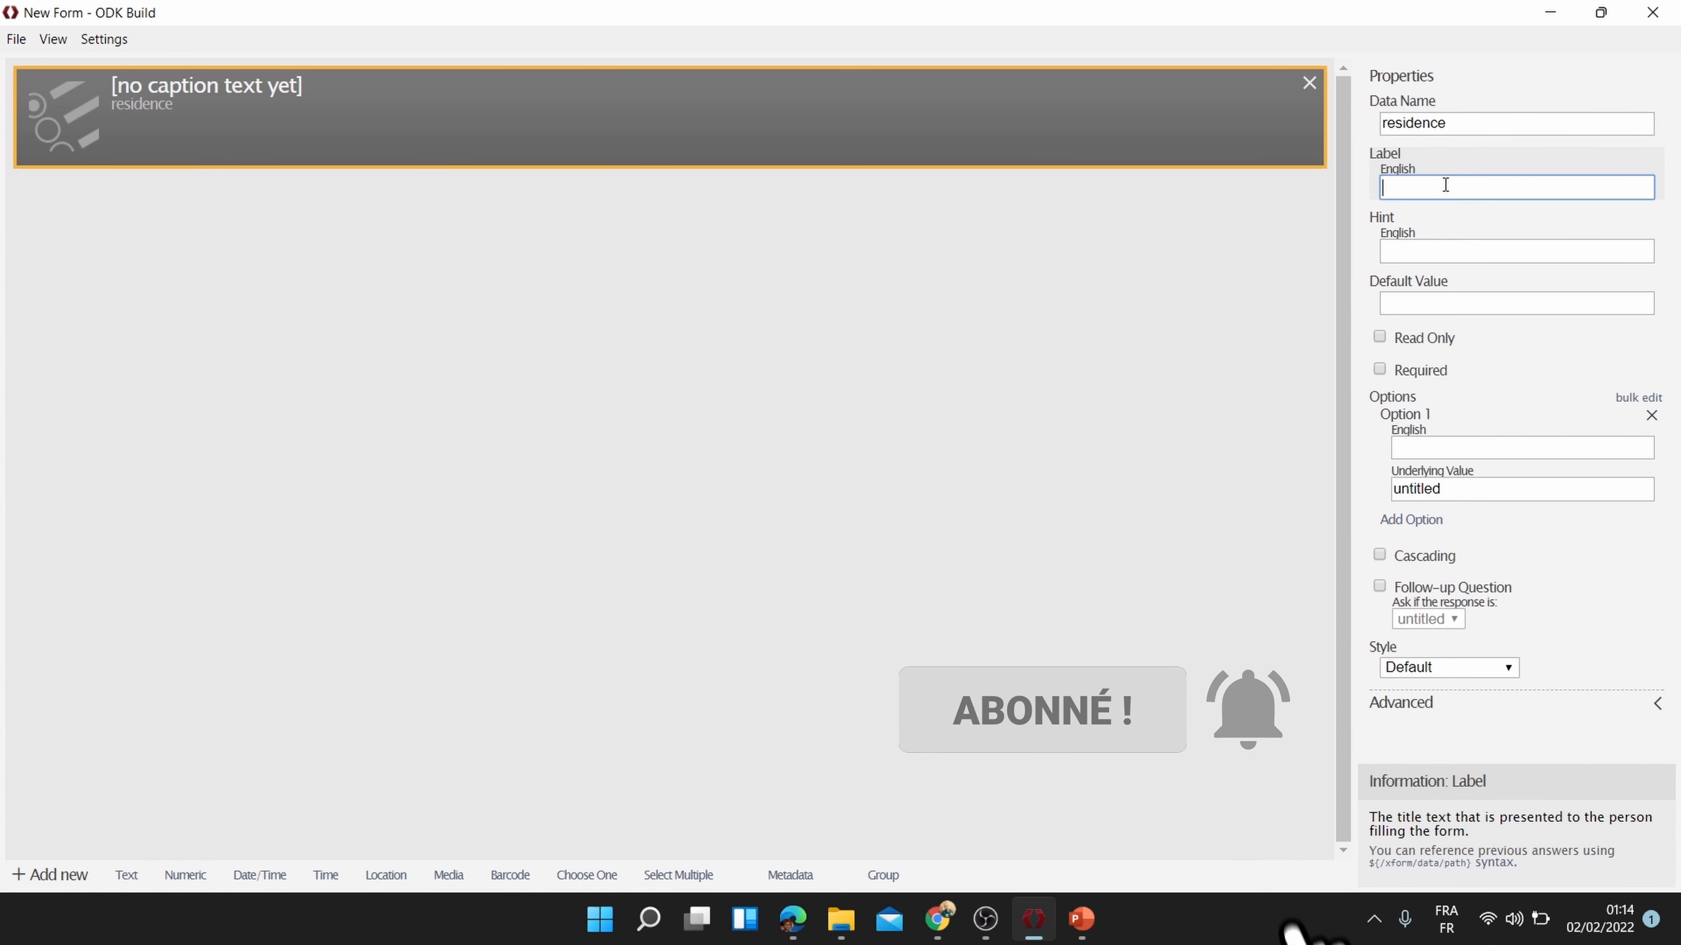
pyautogui.write('Pa')
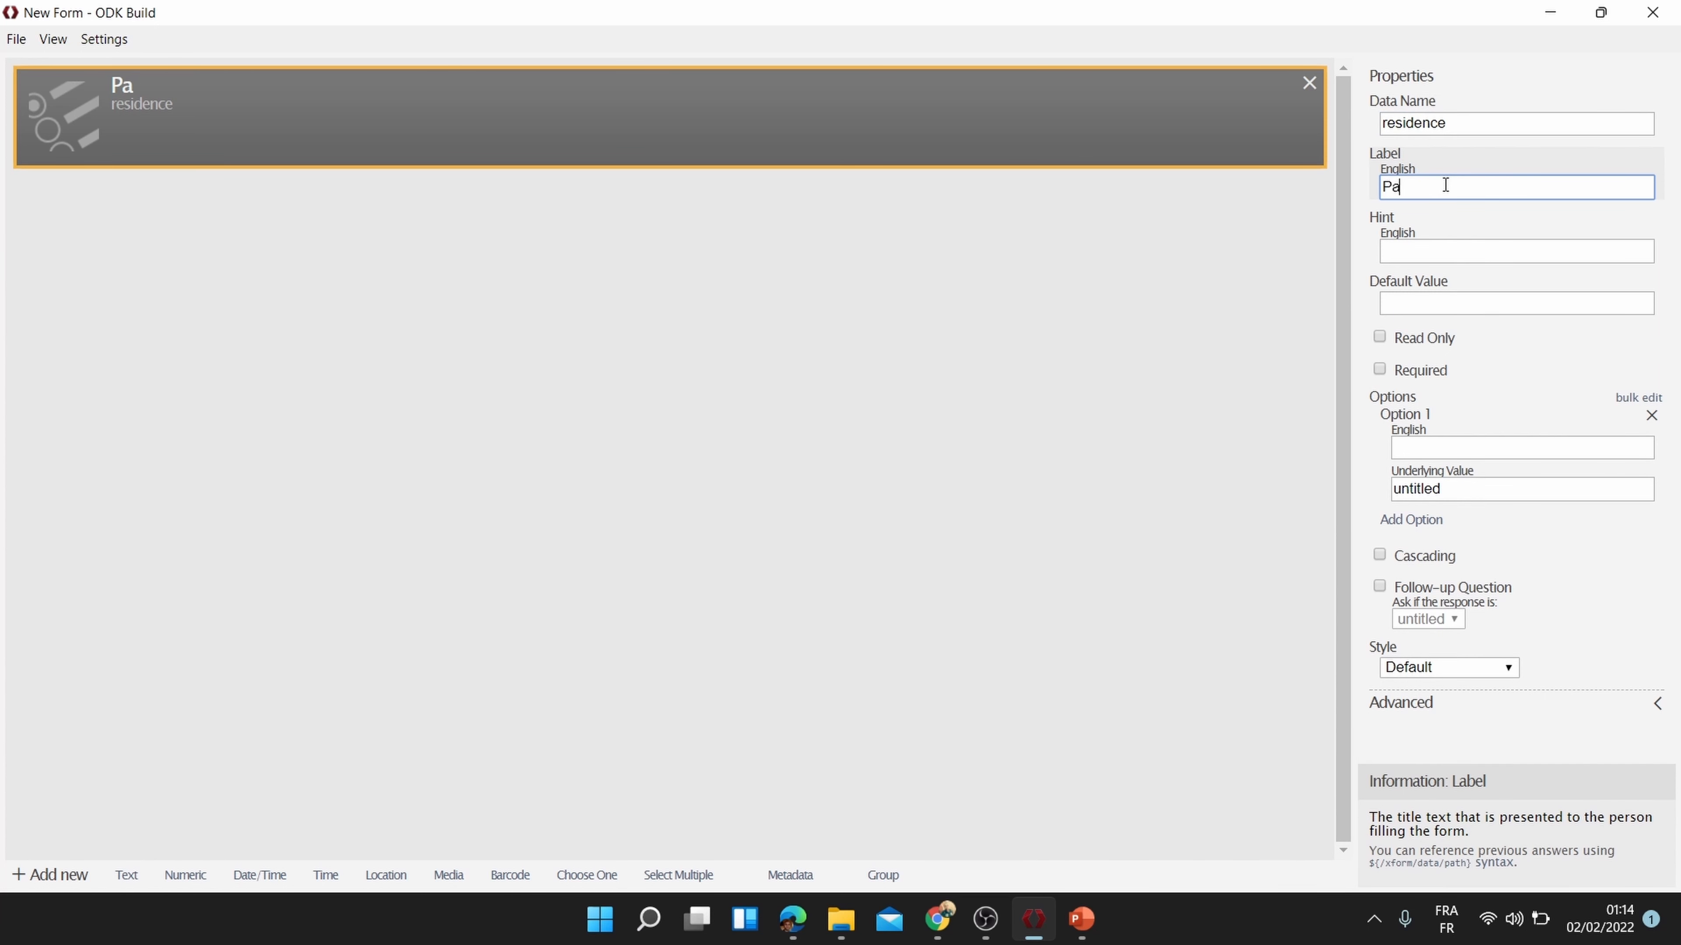
pyautogui.write('ys de réside')
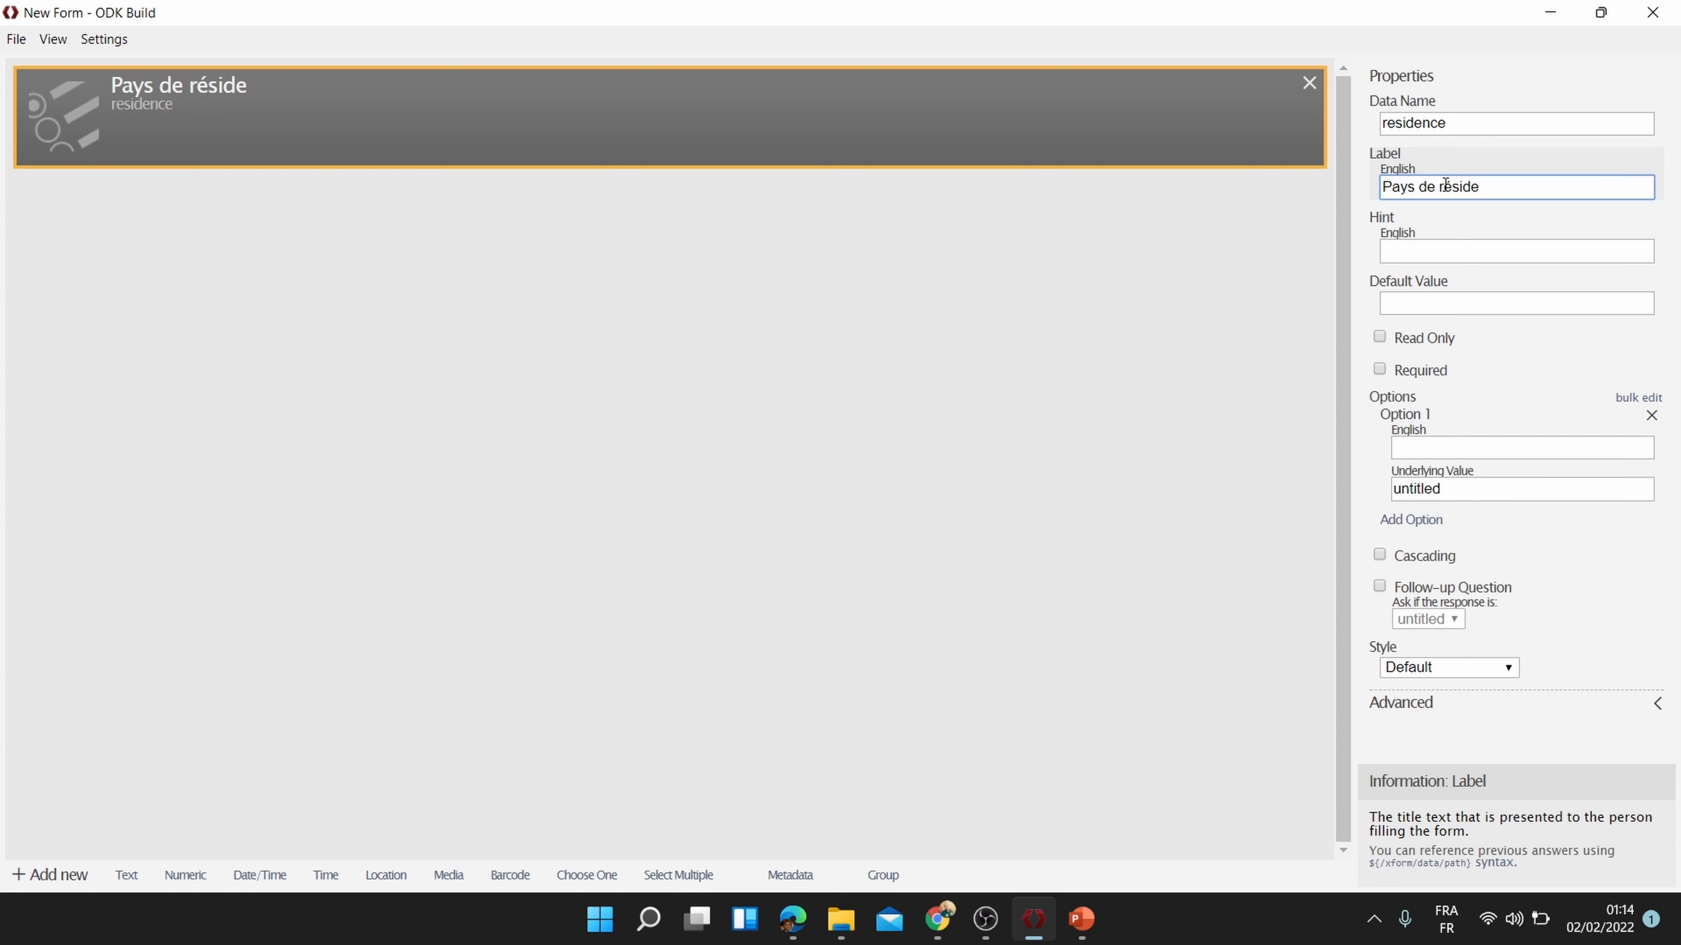
pyautogui.write('nce')
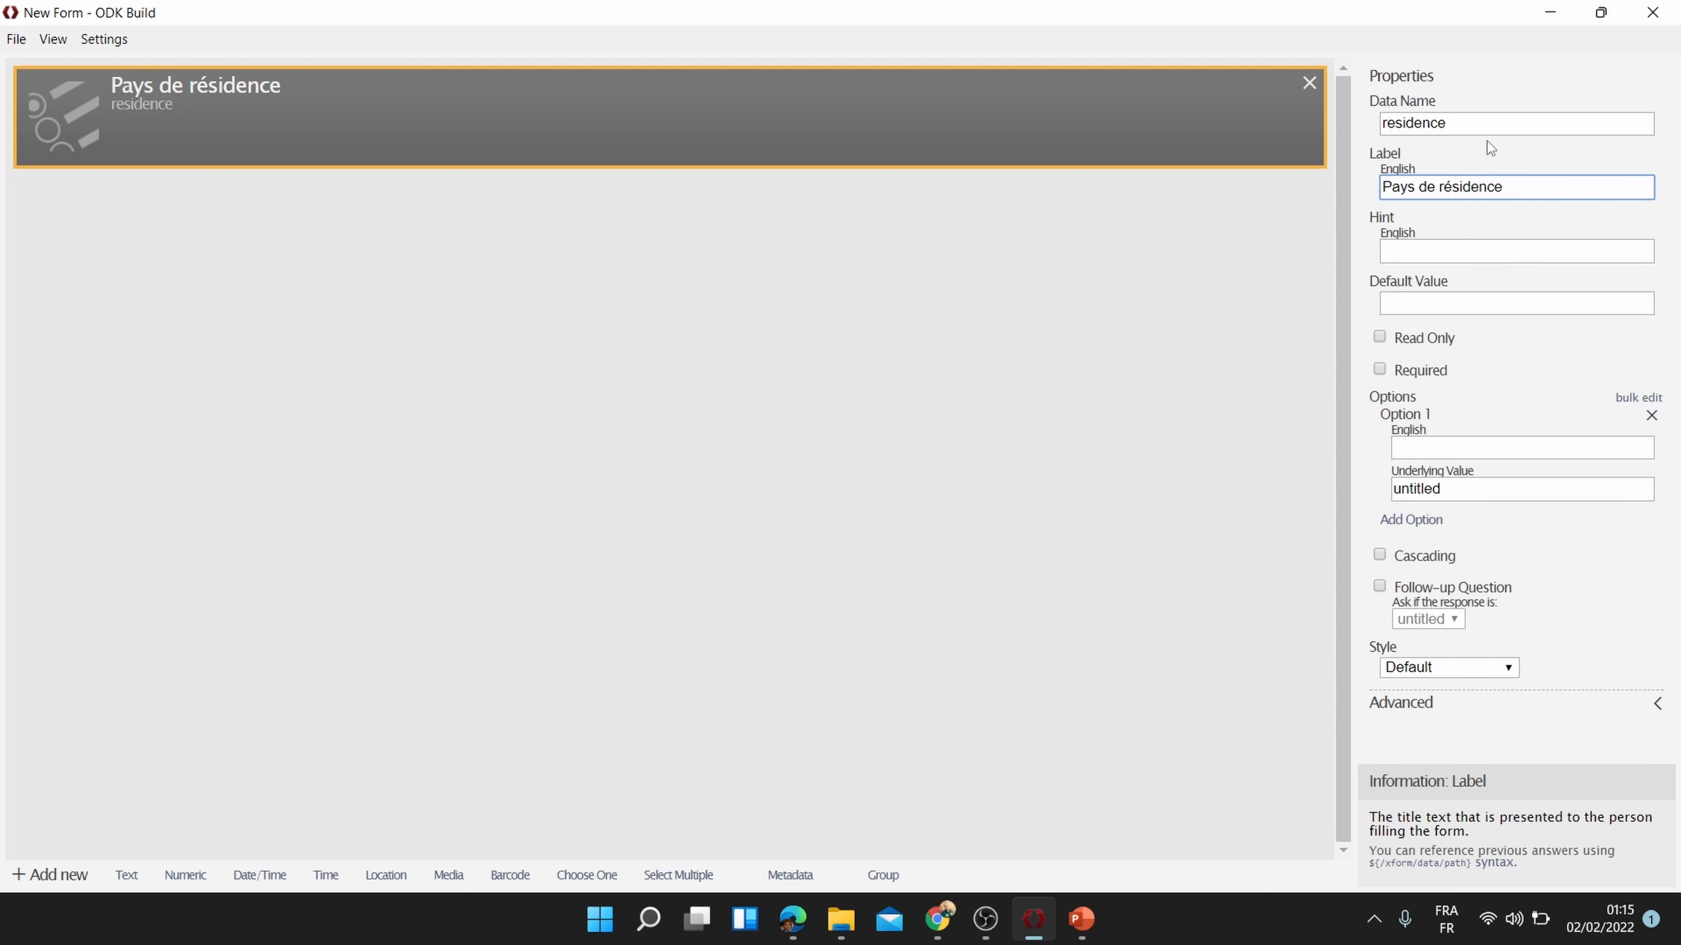
# Step: Check the Sondage 1 form in Chrome, return to ODK Build and define the first option as "Niger" with underlying value 1
pyautogui.click(929, 931)
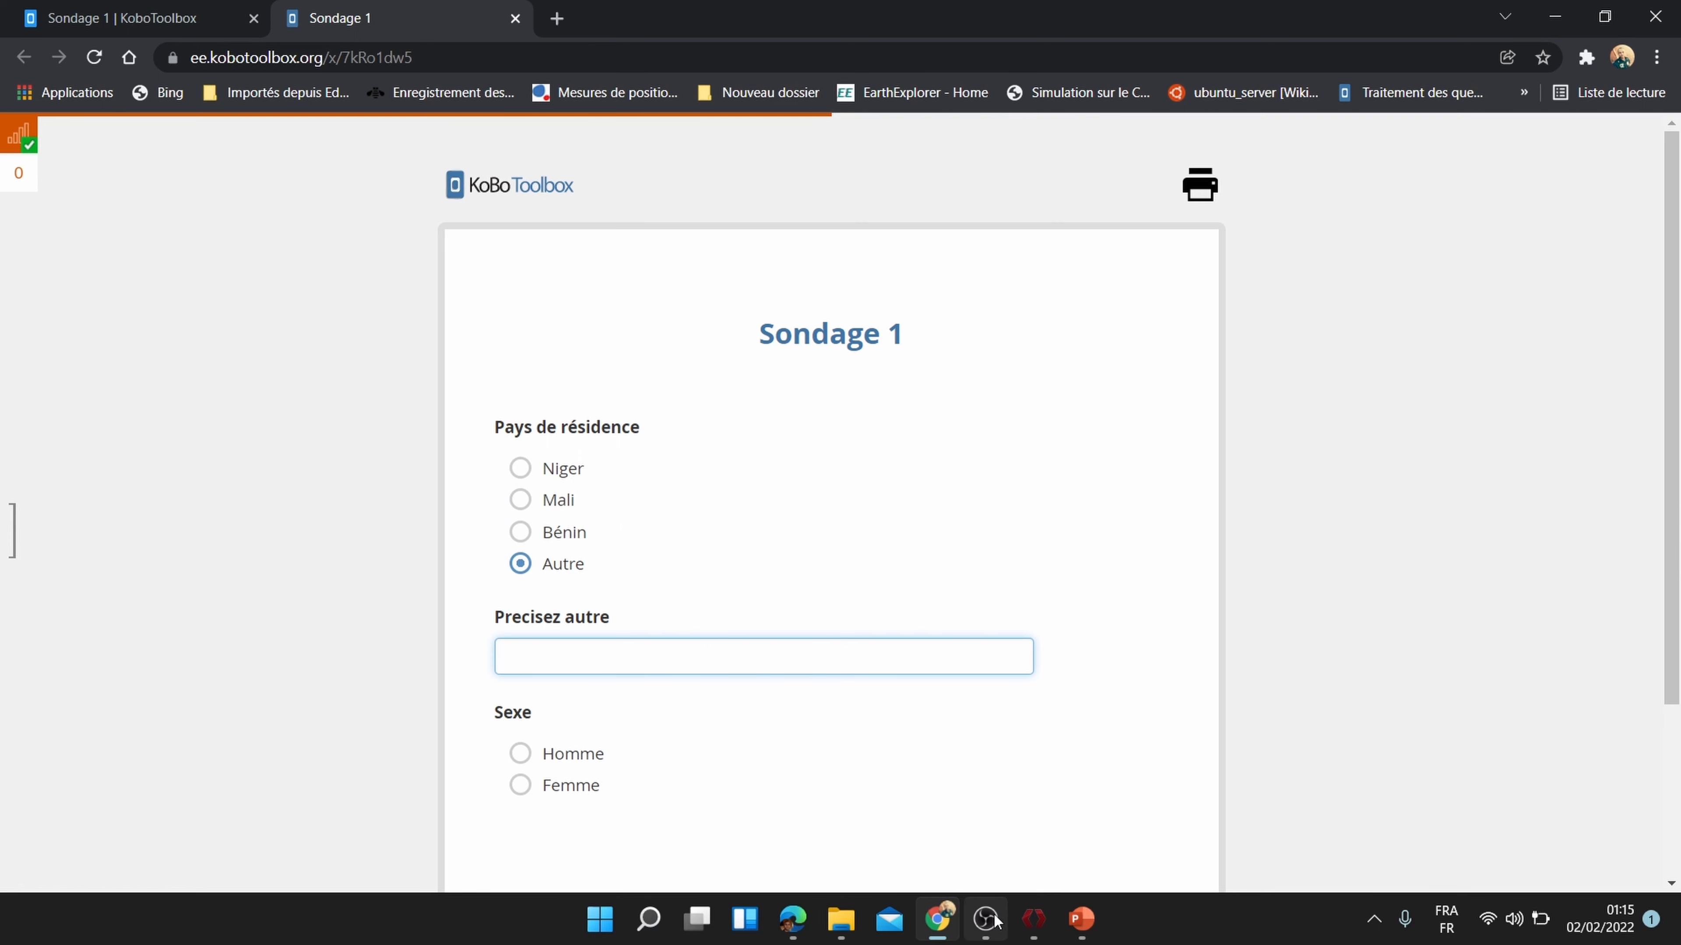
pyautogui.click(1034, 918)
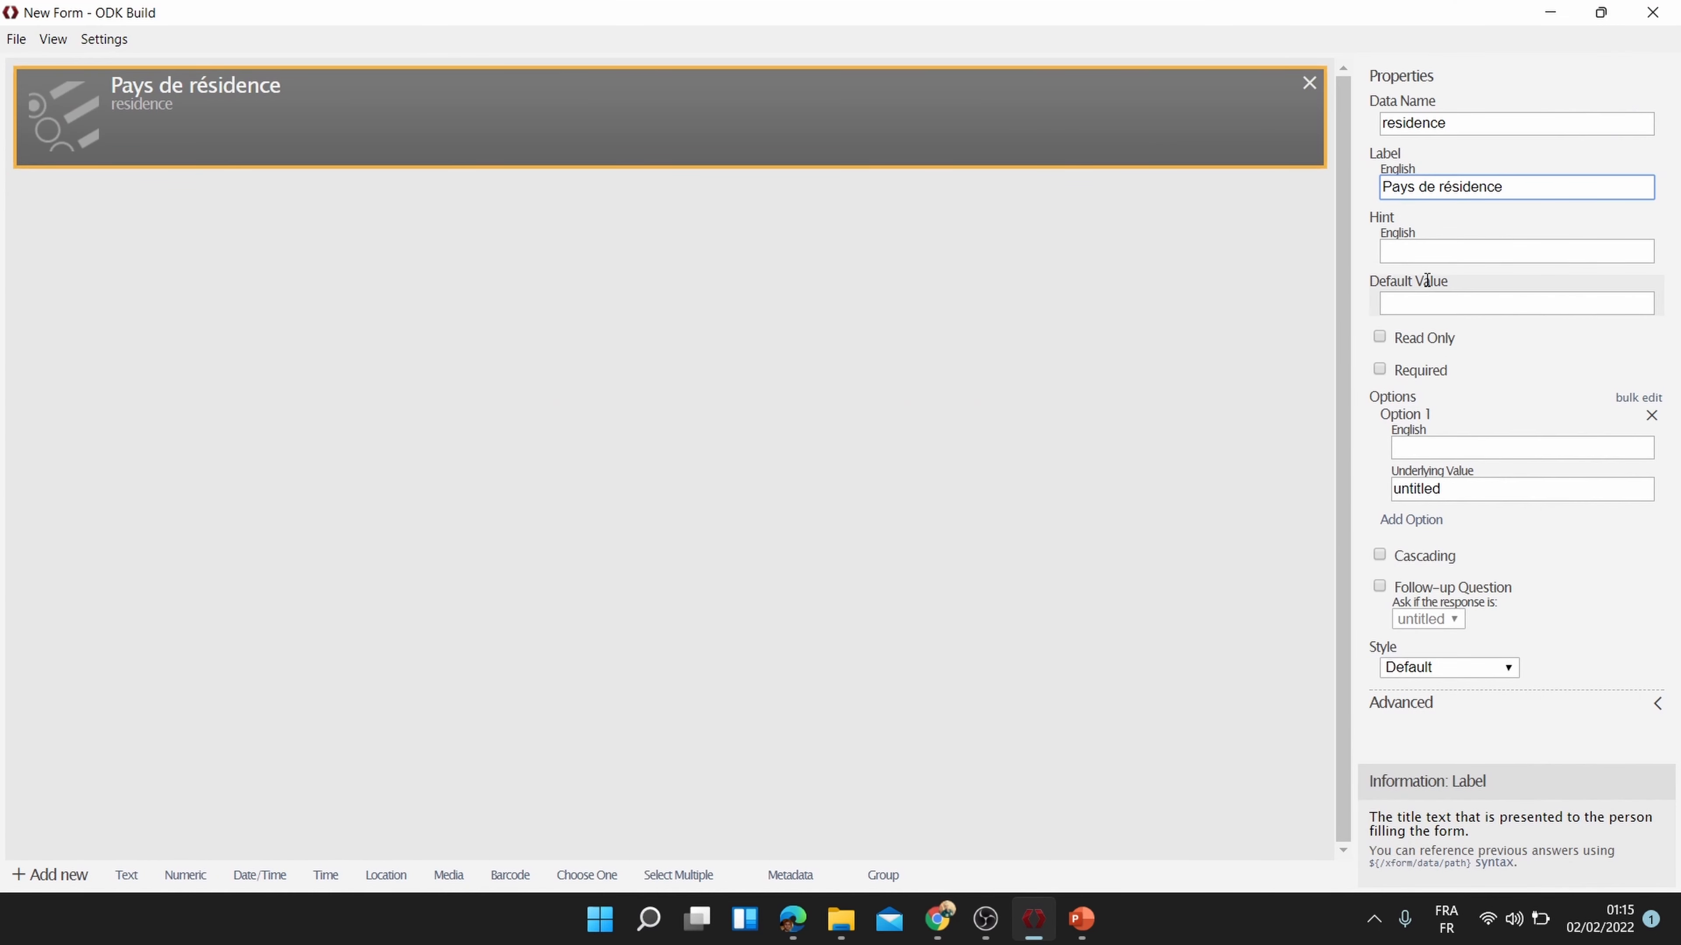
pyautogui.click(1422, 443)
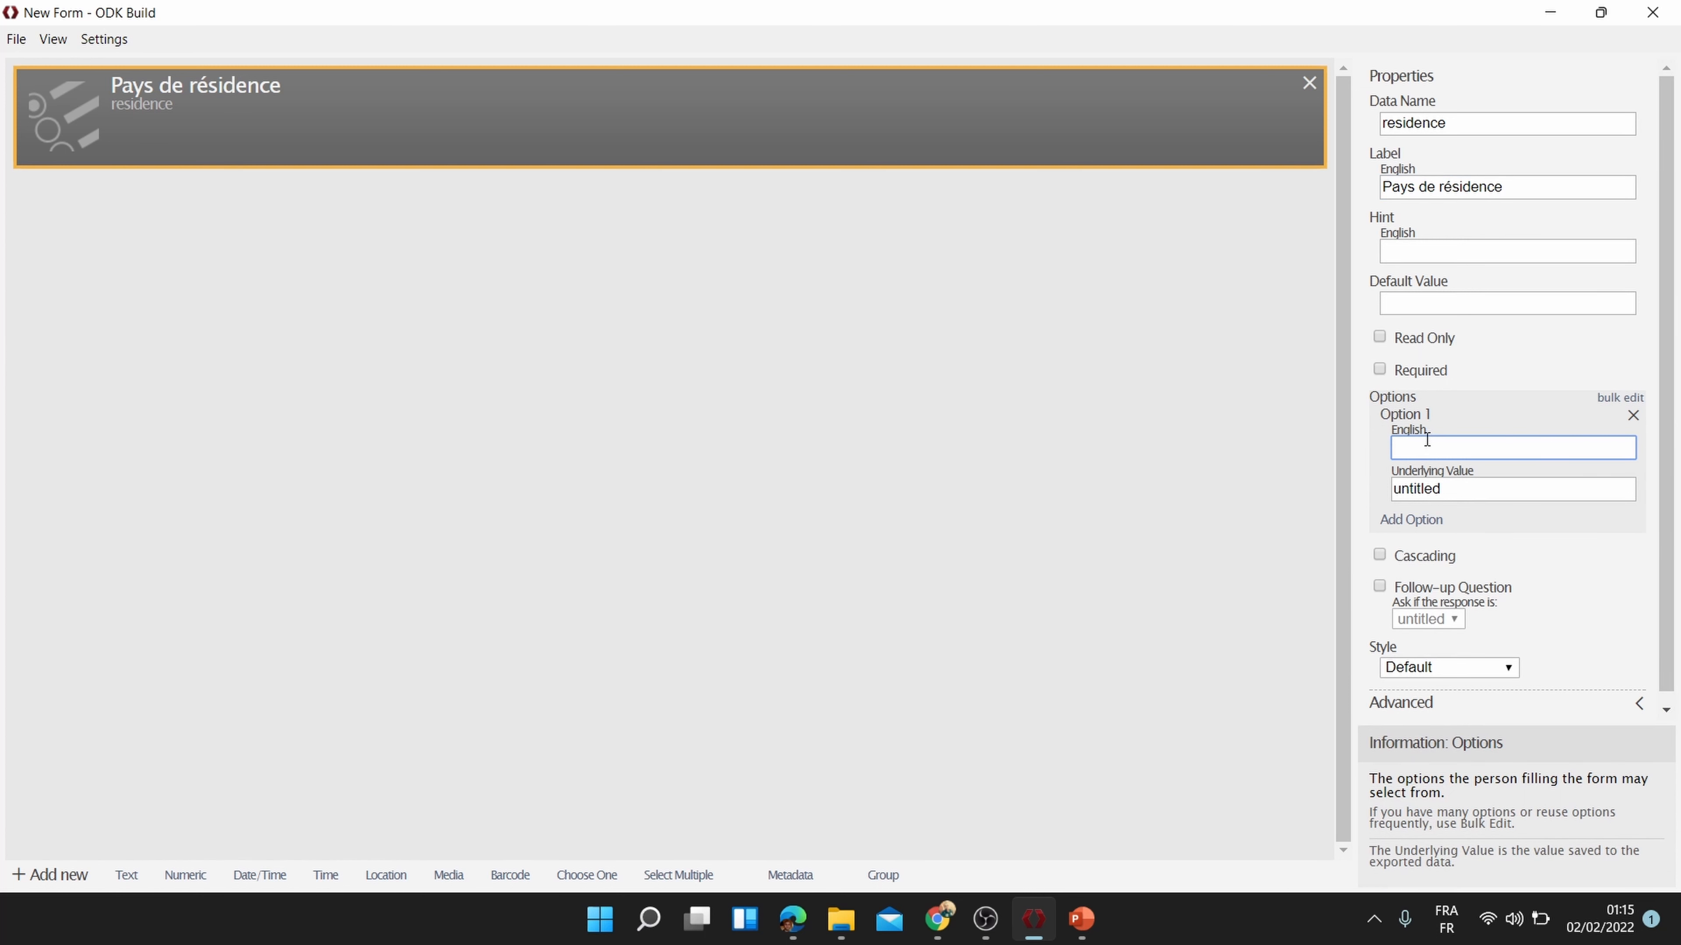
pyautogui.write('Niger')
pyautogui.click(1459, 488)
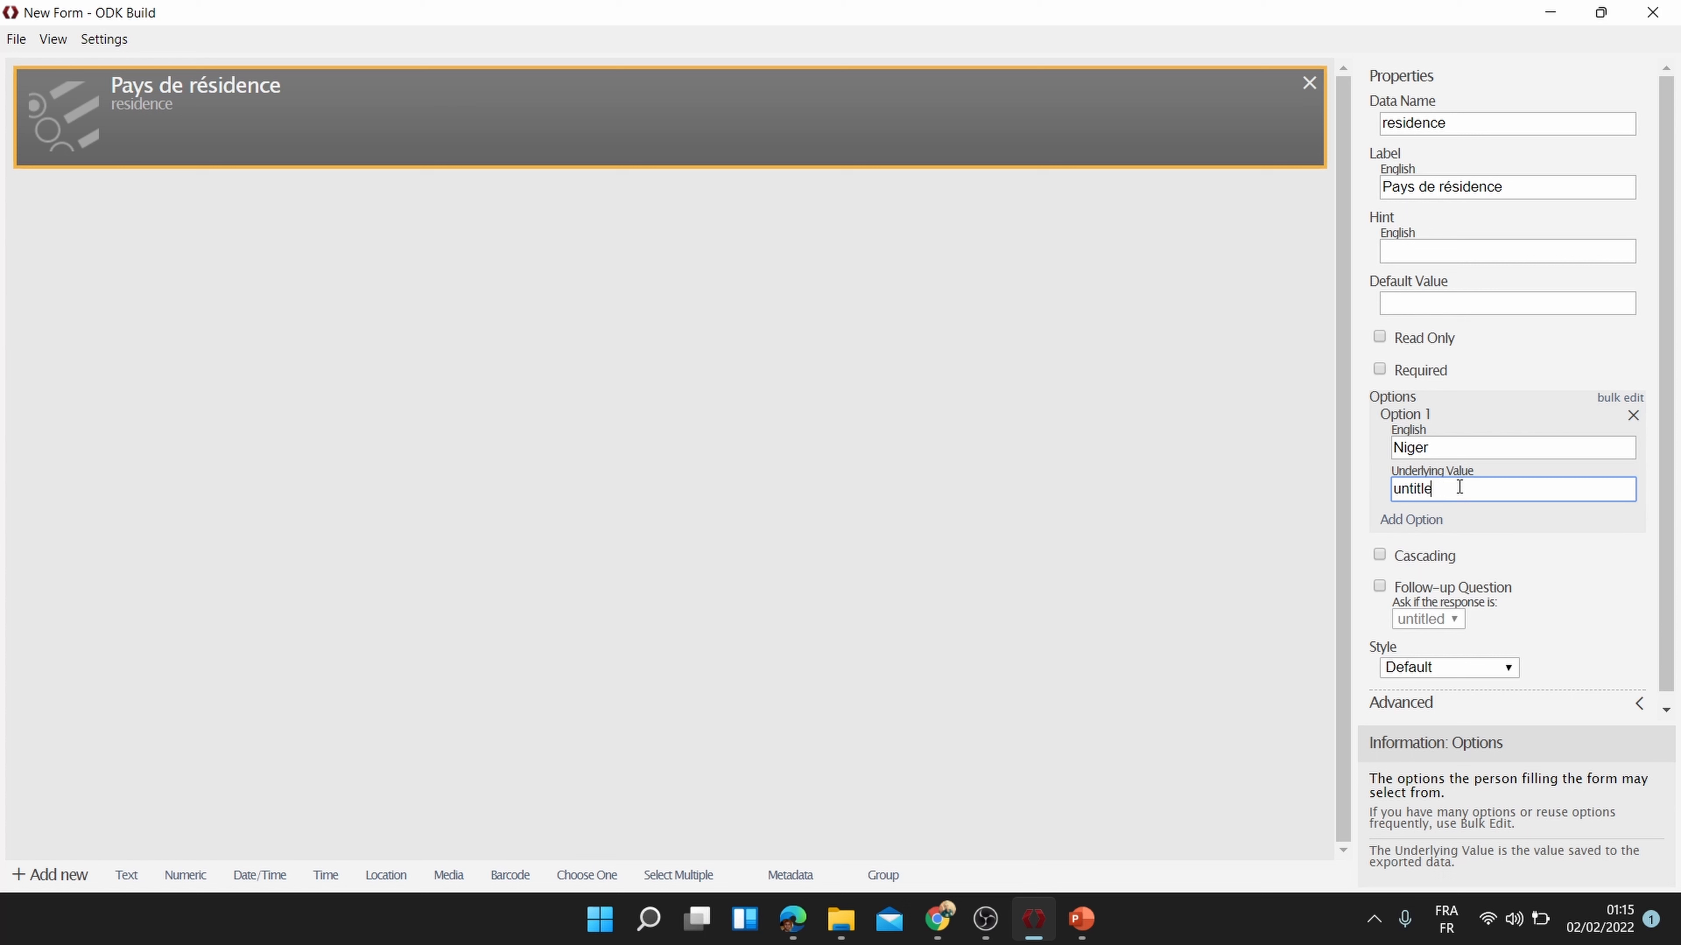
pyautogui.press('BackSpace')
pyautogui.press('BackSpace')
pyautogui.press('BackSpace')
pyautogui.press('BackSpace')
pyautogui.press('BackSpace')
pyautogui.press('BackSpace')
pyautogui.press('BackSpace')
pyautogui.write('1')
# Step: Add a second option "Mali" with underlying value 2 to the Pays de résidence question
pyautogui.click(1425, 521)
pyautogui.click(1436, 545)
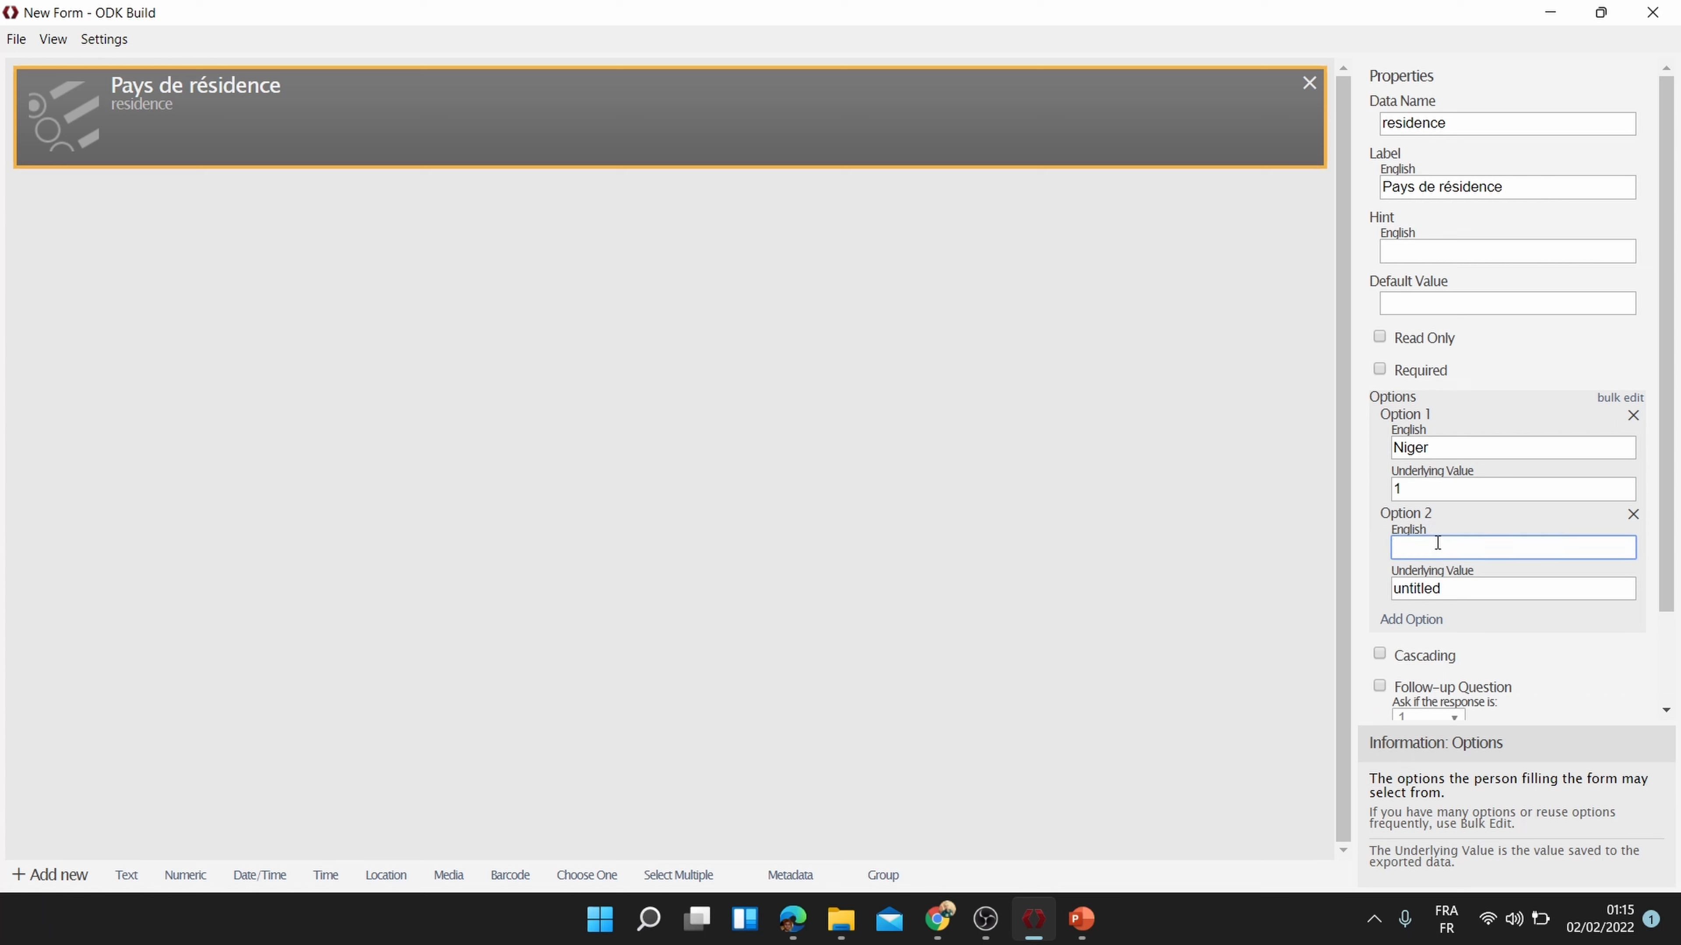
pyautogui.write('Mali')
pyautogui.press('Tab')
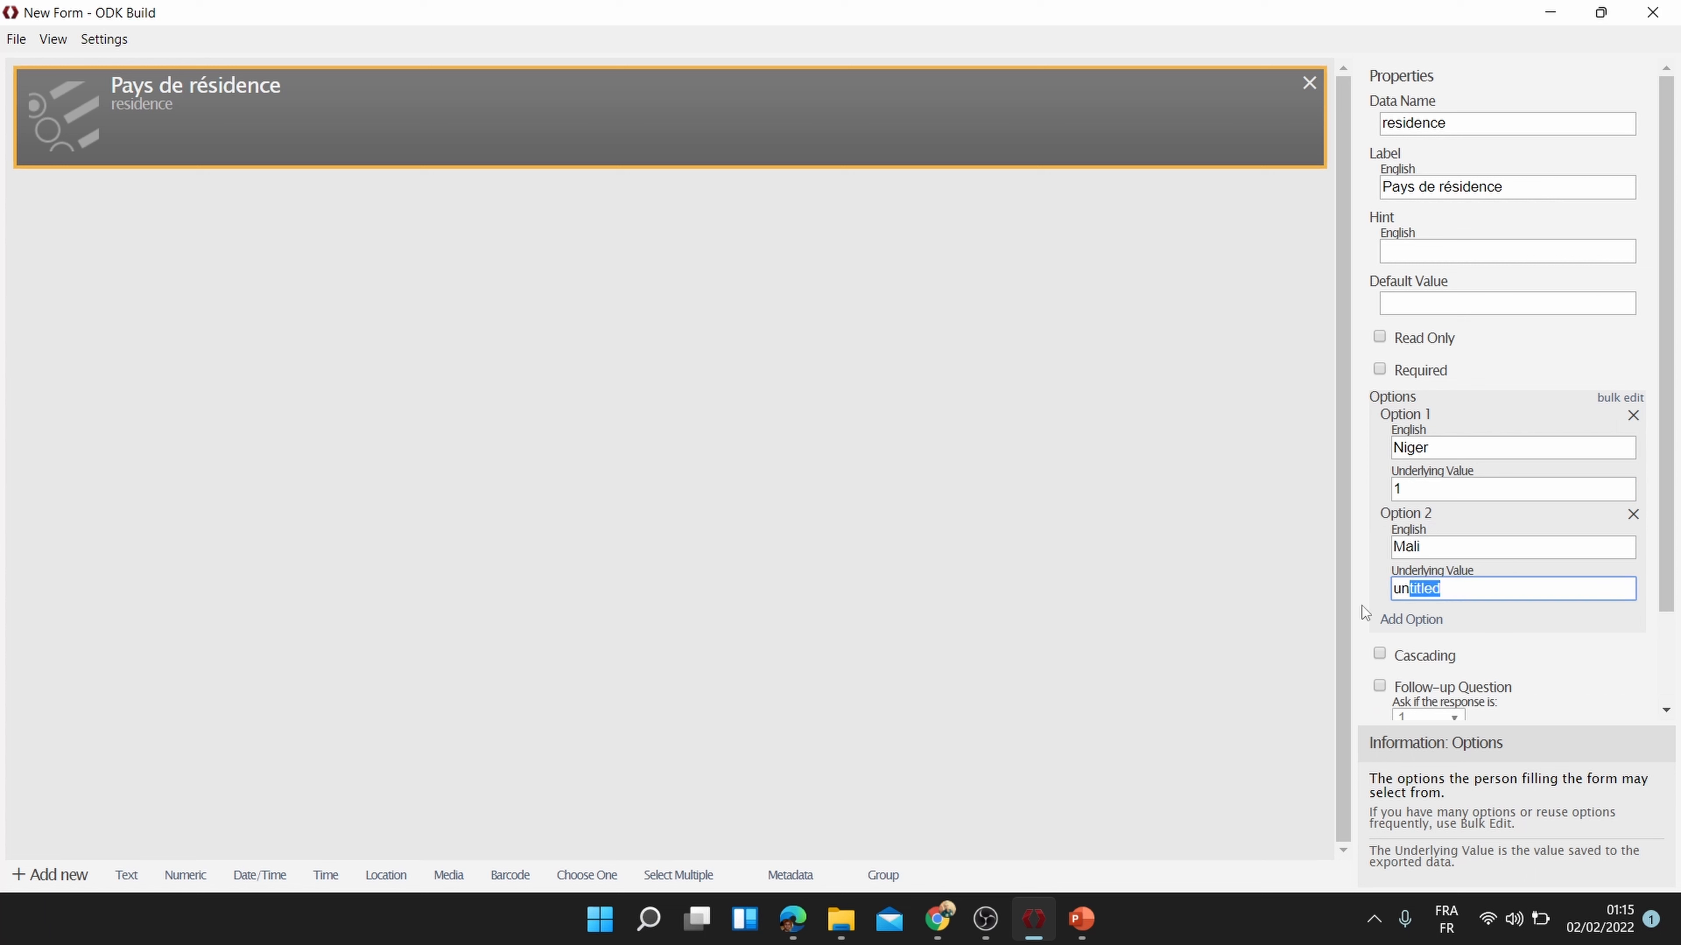
pyautogui.write('2')
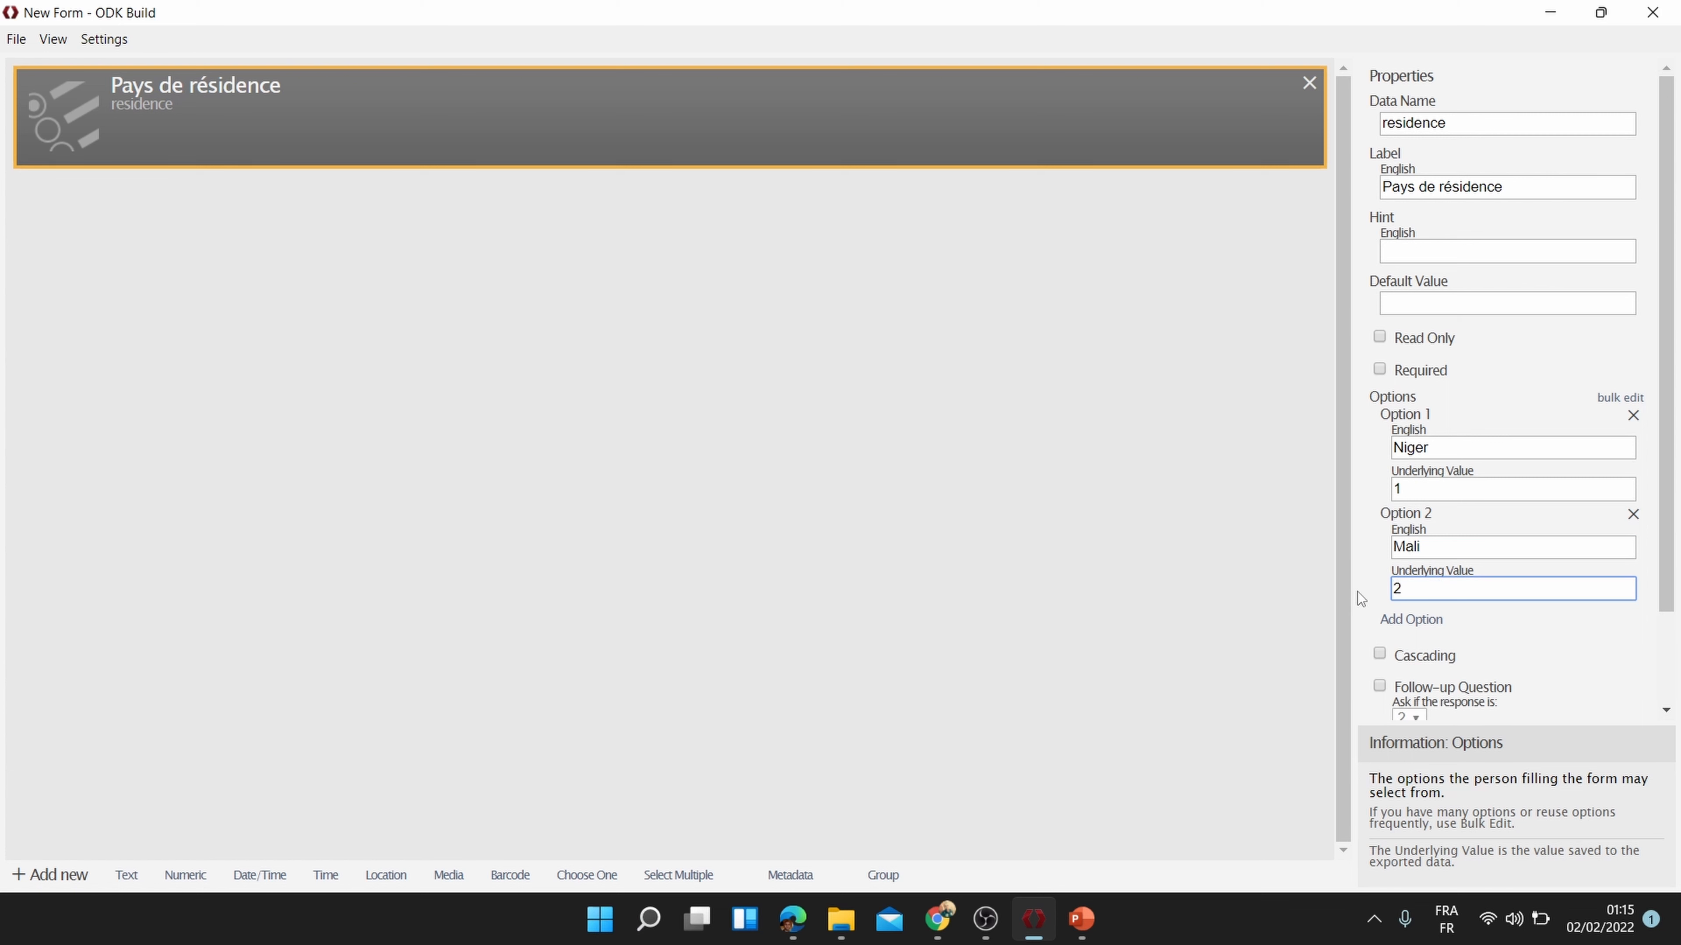
# Step: Add a third option "Bénin" with underlying value 3 to the Pays de résidence question
pyautogui.click(1428, 619)
pyautogui.scroll(-2, 1444, 635)
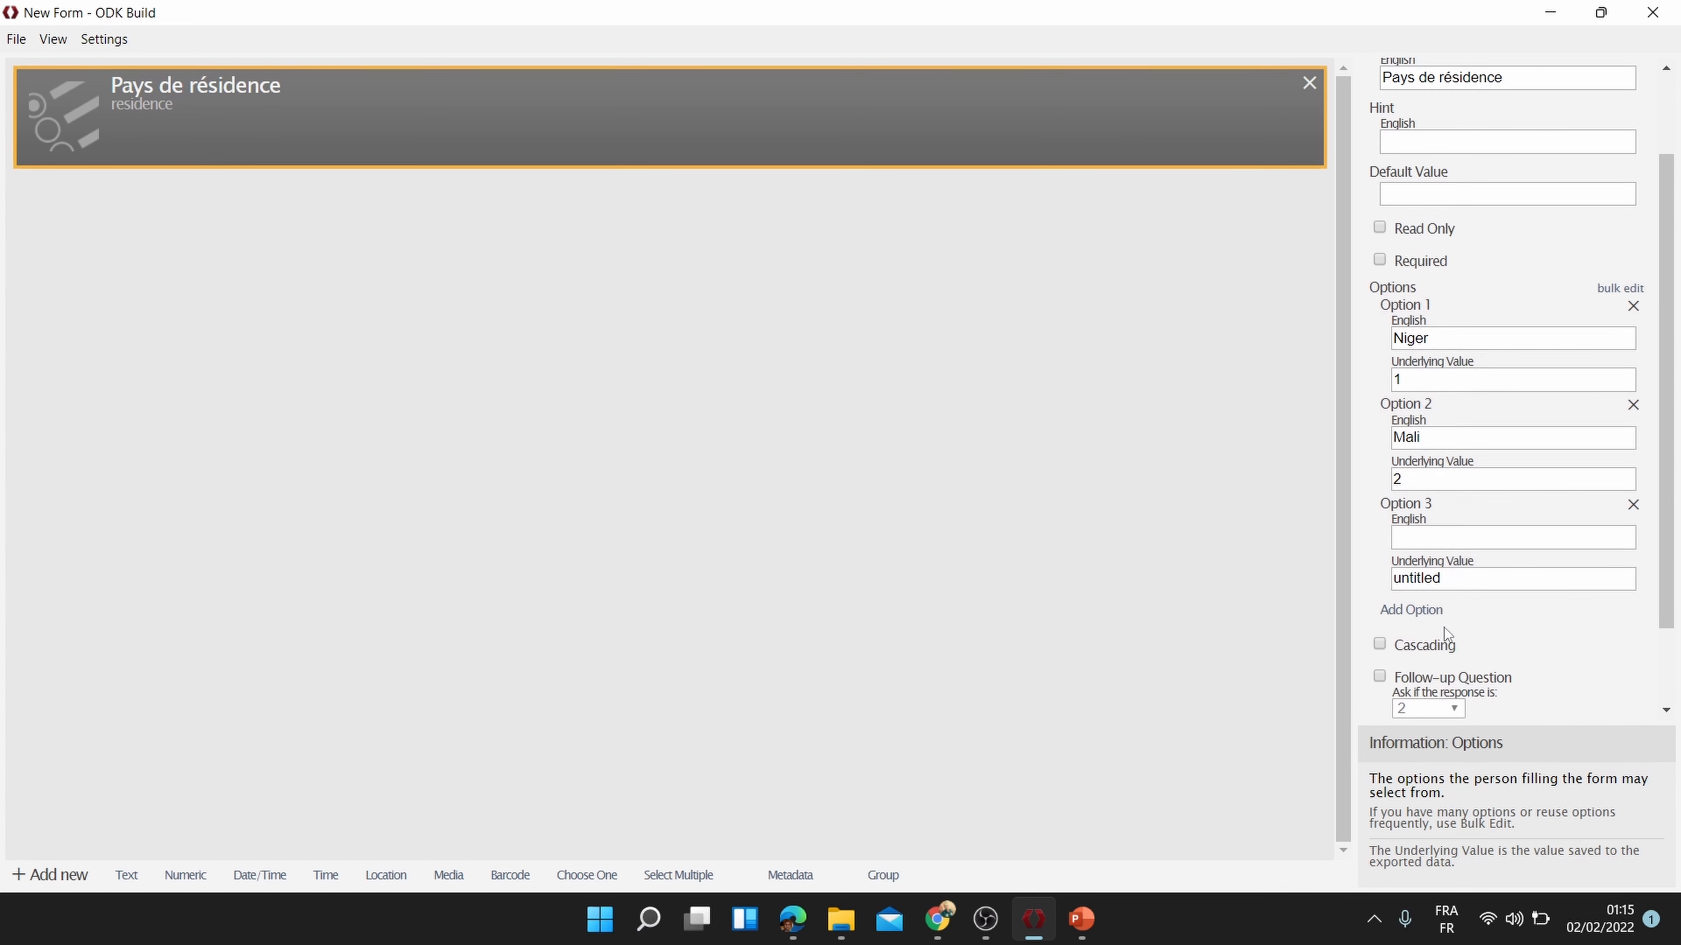
pyautogui.click(1457, 537)
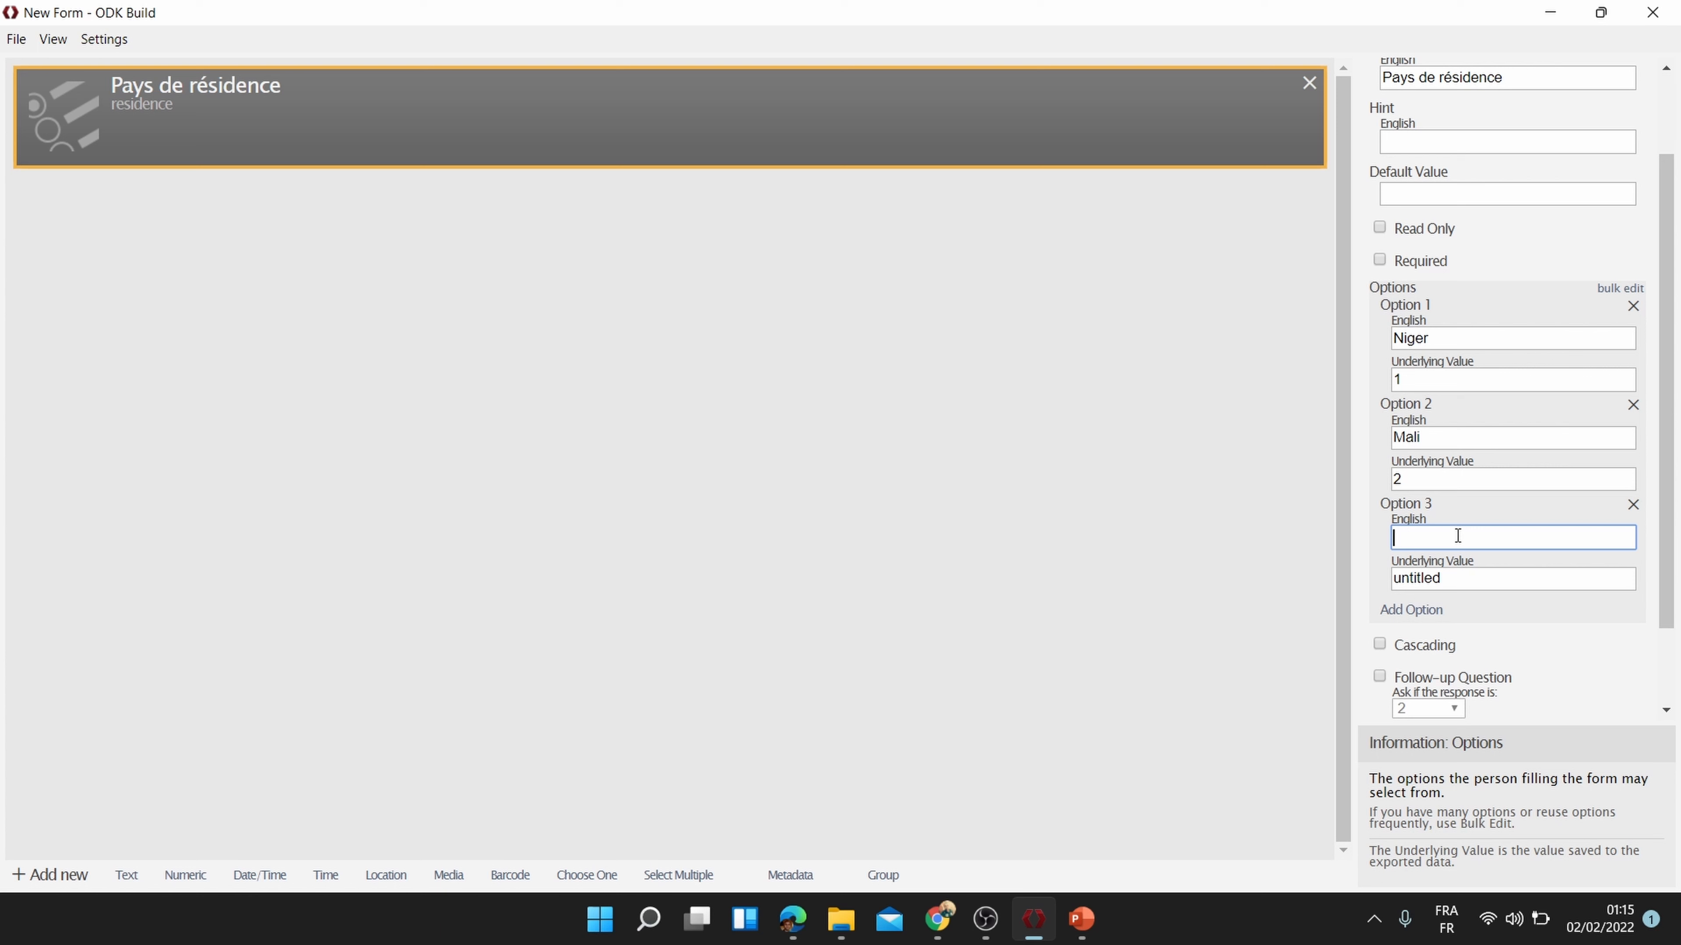
pyautogui.write('Bénin')
pyautogui.press('Tab')
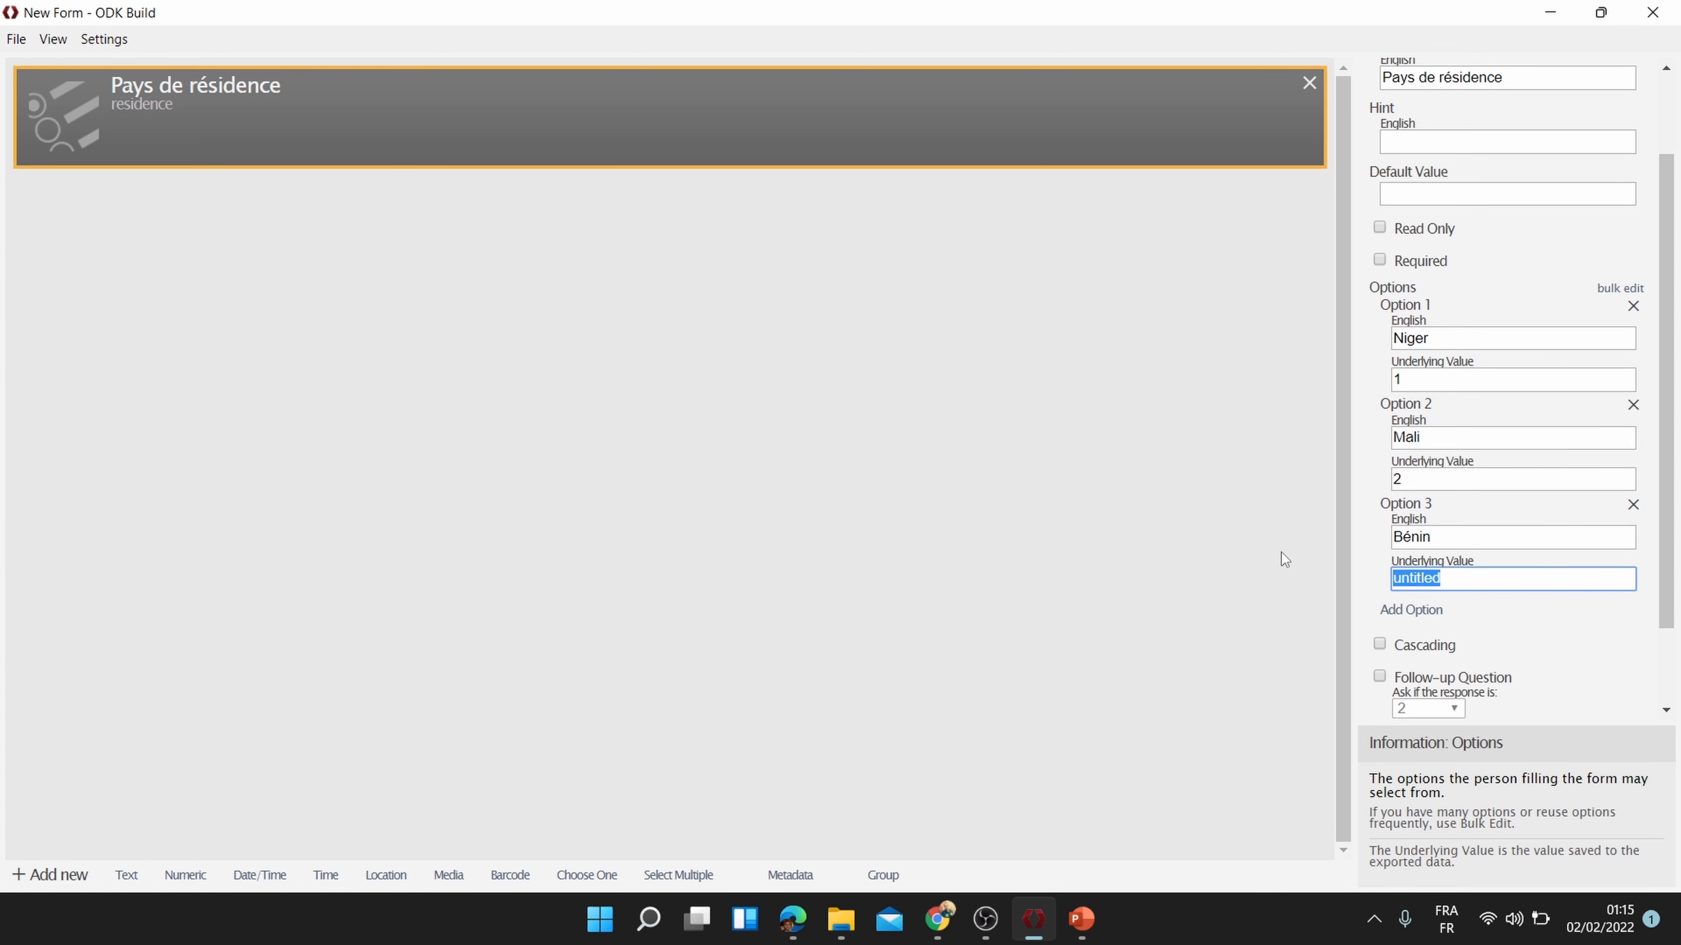
pyautogui.write('3')
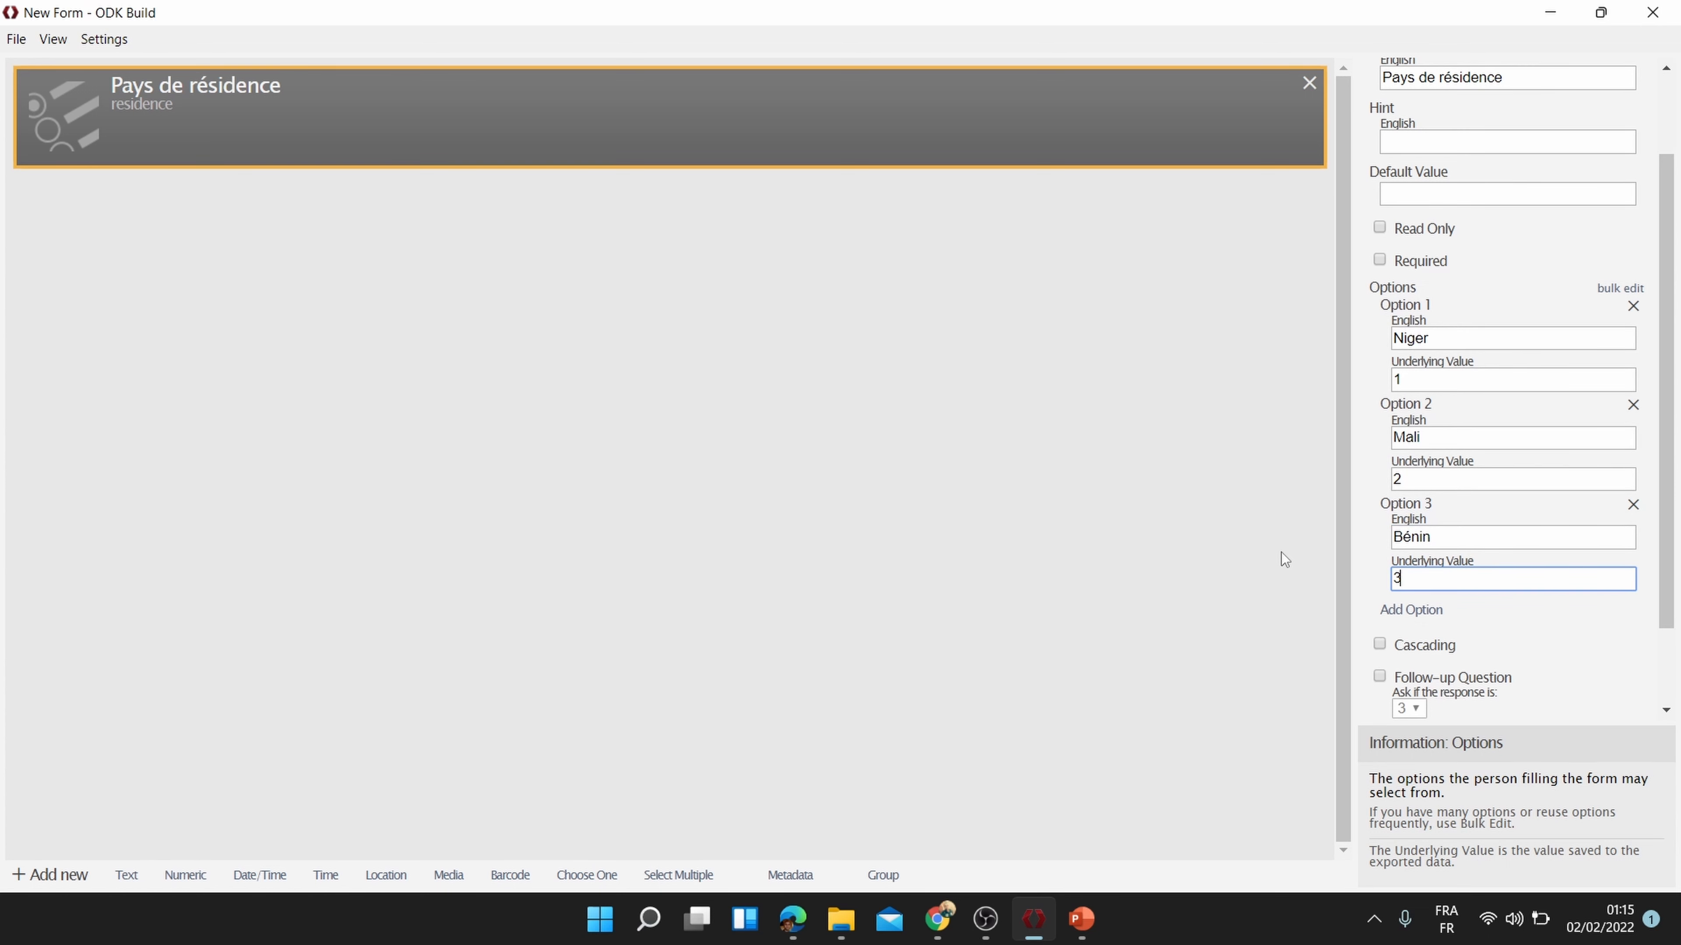
# Step: Add a fourth option "Autre" with underlying value 4 to the Pays de résidence question
pyautogui.click(1410, 609)
pyautogui.scroll(-3, 1433, 599)
pyautogui.click(1436, 436)
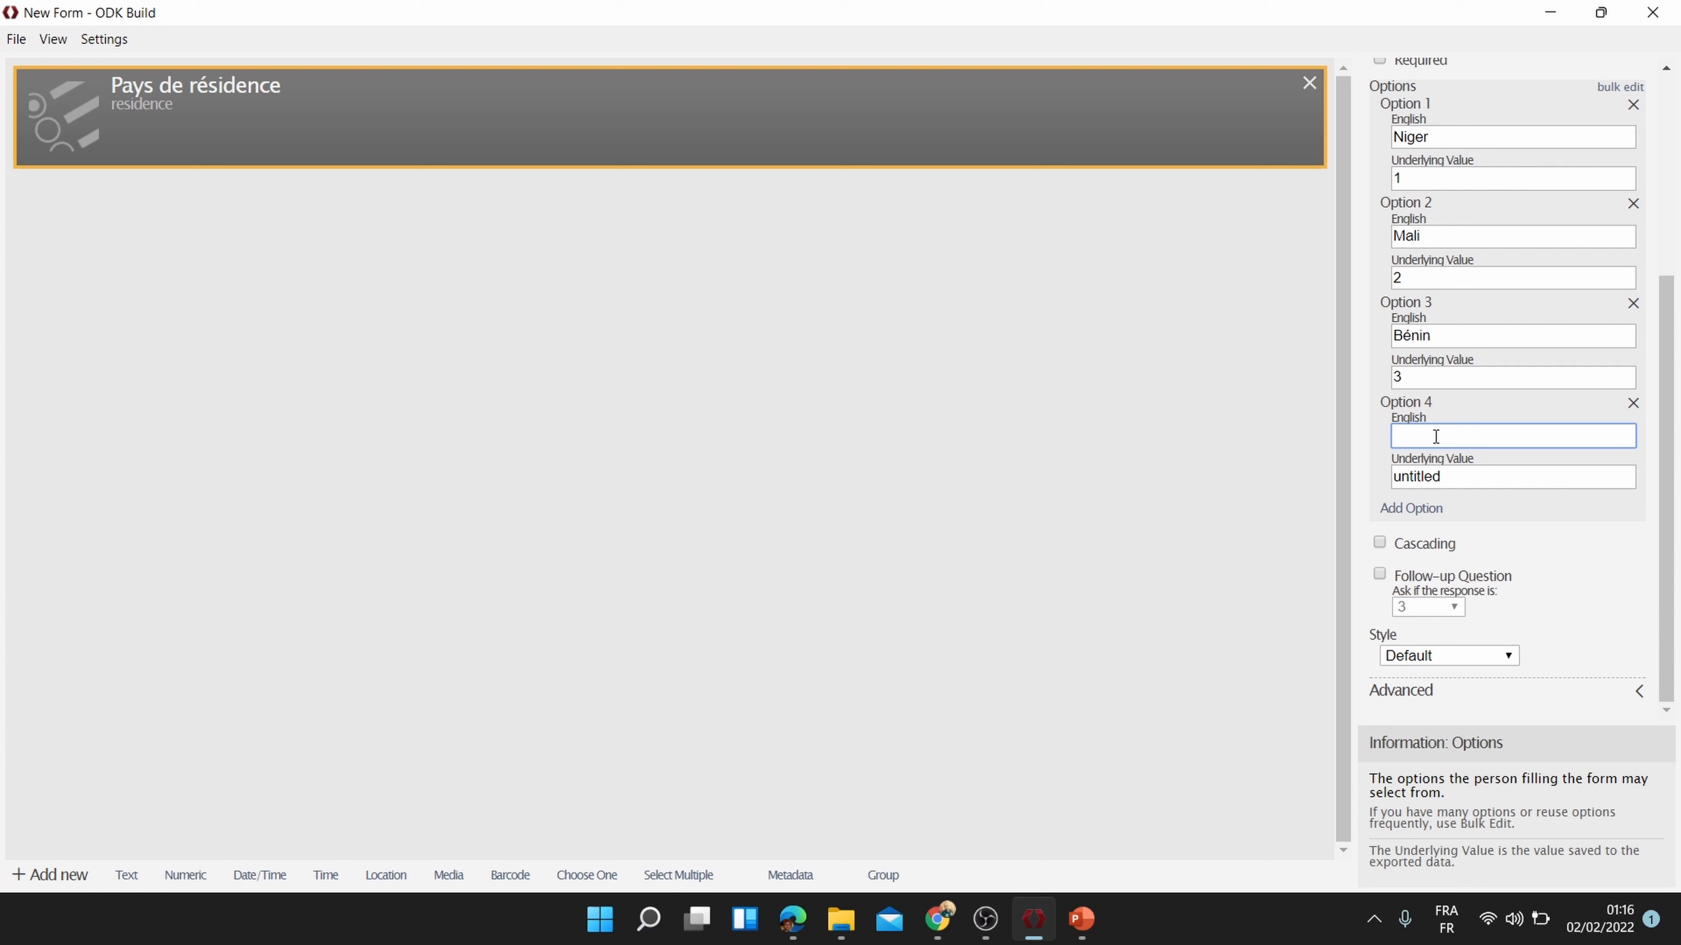
pyautogui.write('Autre')
pyautogui.press('Tab')
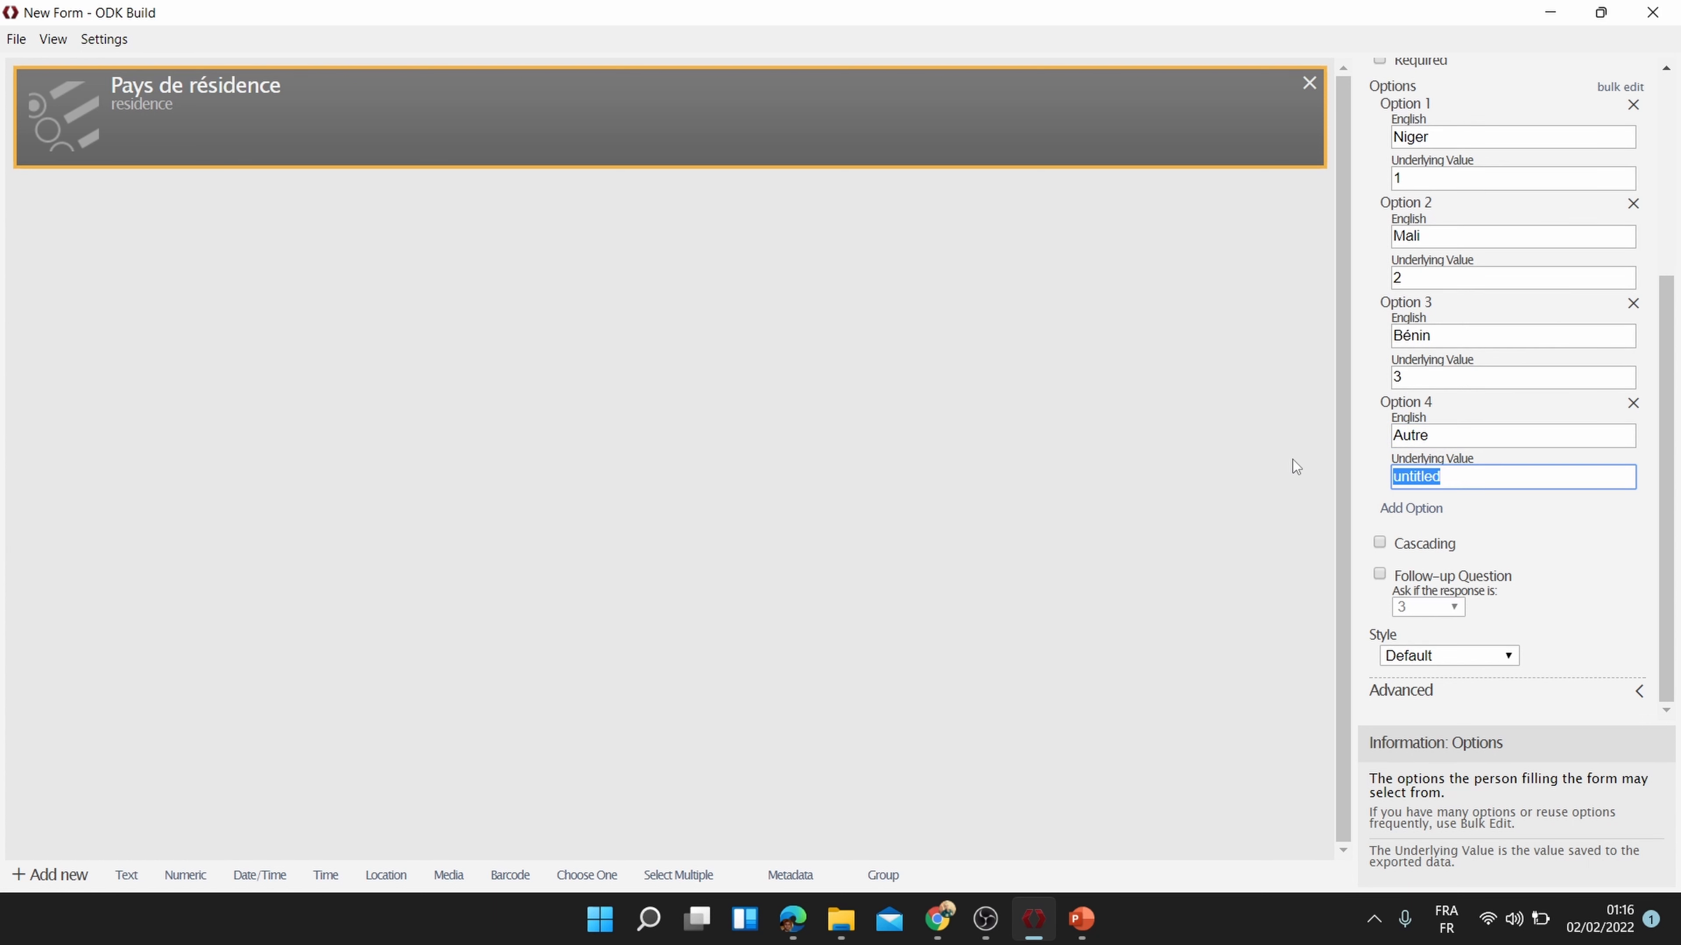
pyautogui.write('4')
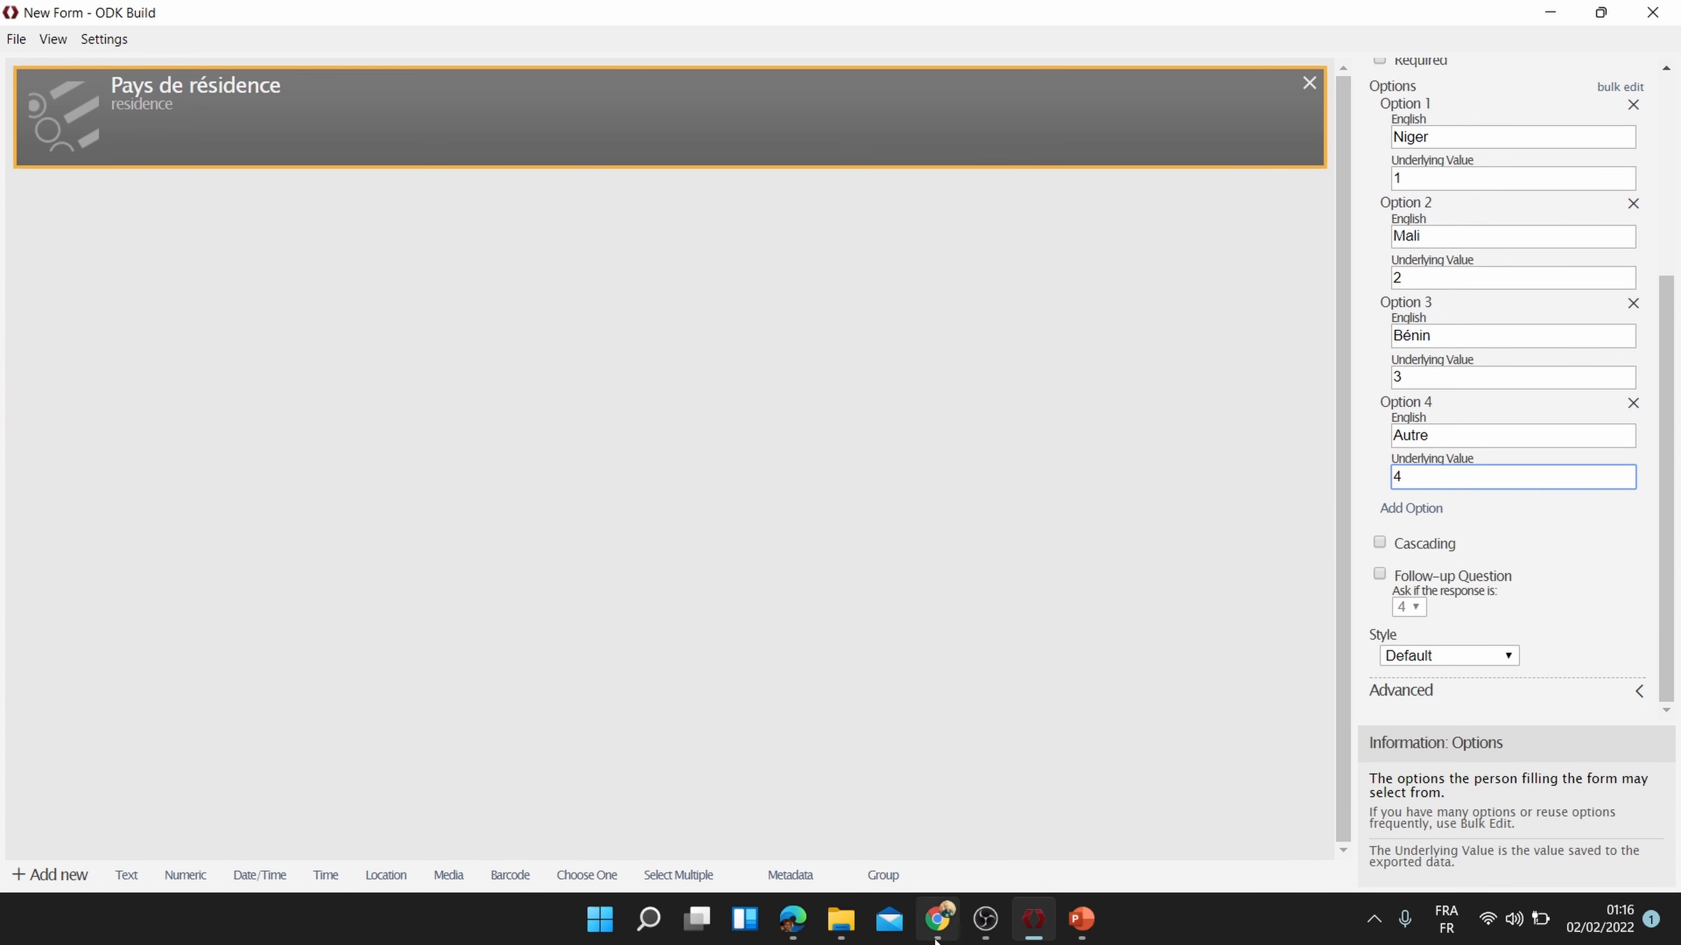
# Step: Check the Precisez autre field in the Chrome form, return to ODK Build and add a Text question with the data name "autre"
pyautogui.click(938, 919)
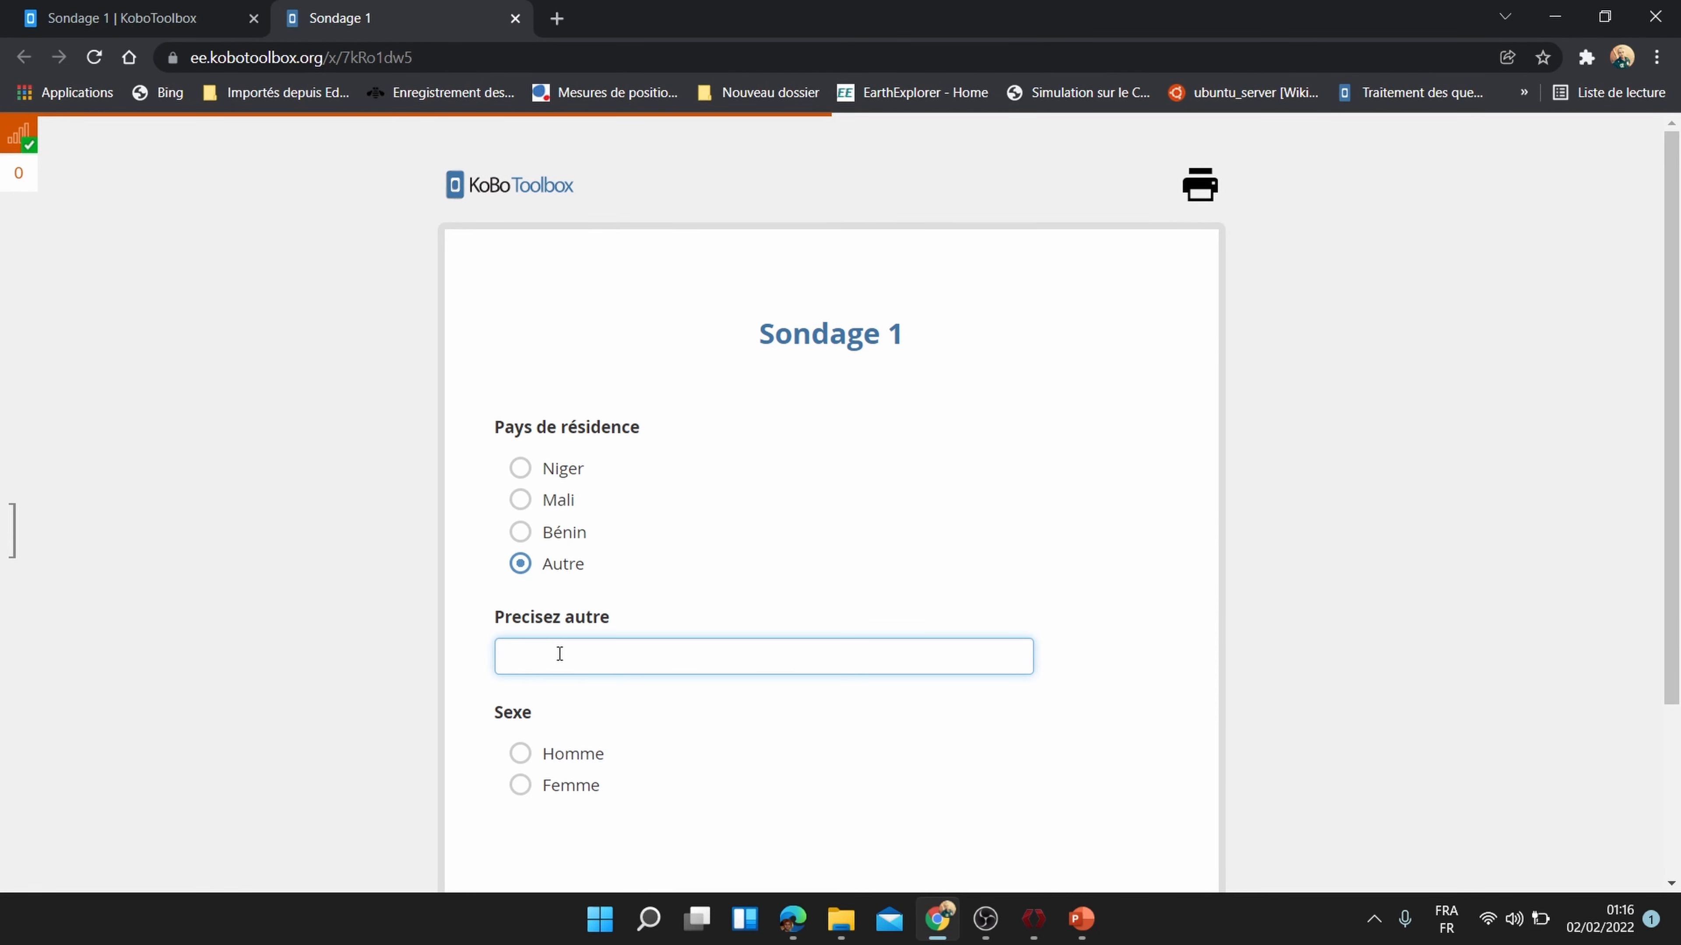
pyautogui.moveTo(943, 937)
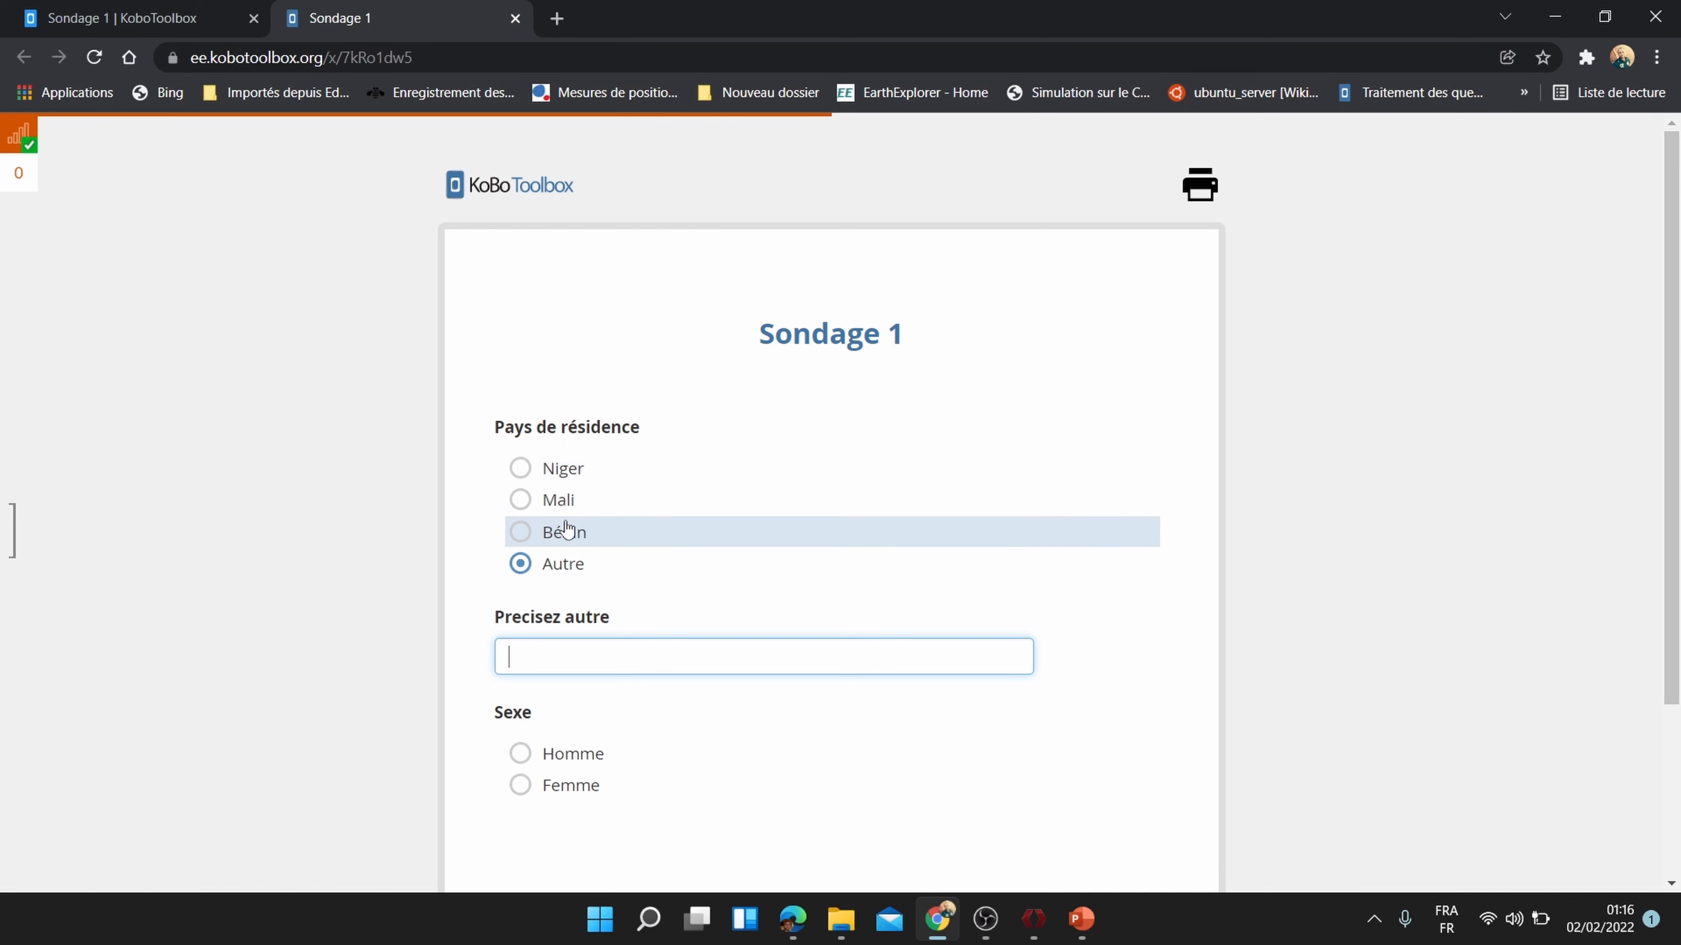
pyautogui.click(931, 927)
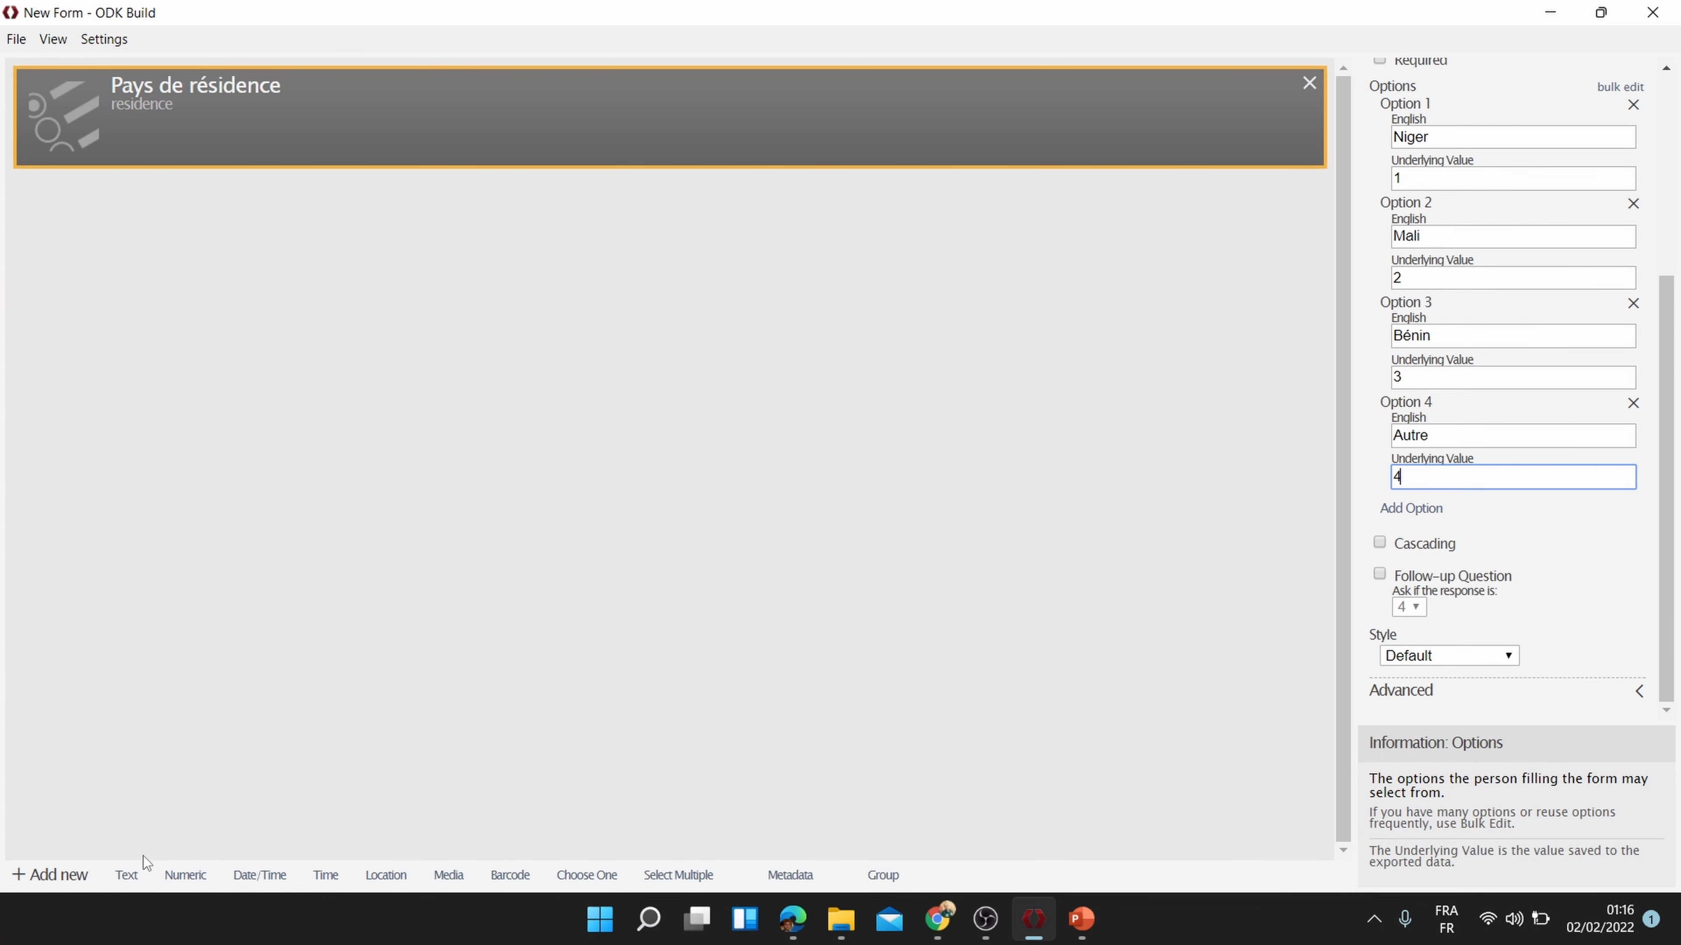
pyautogui.click(129, 875)
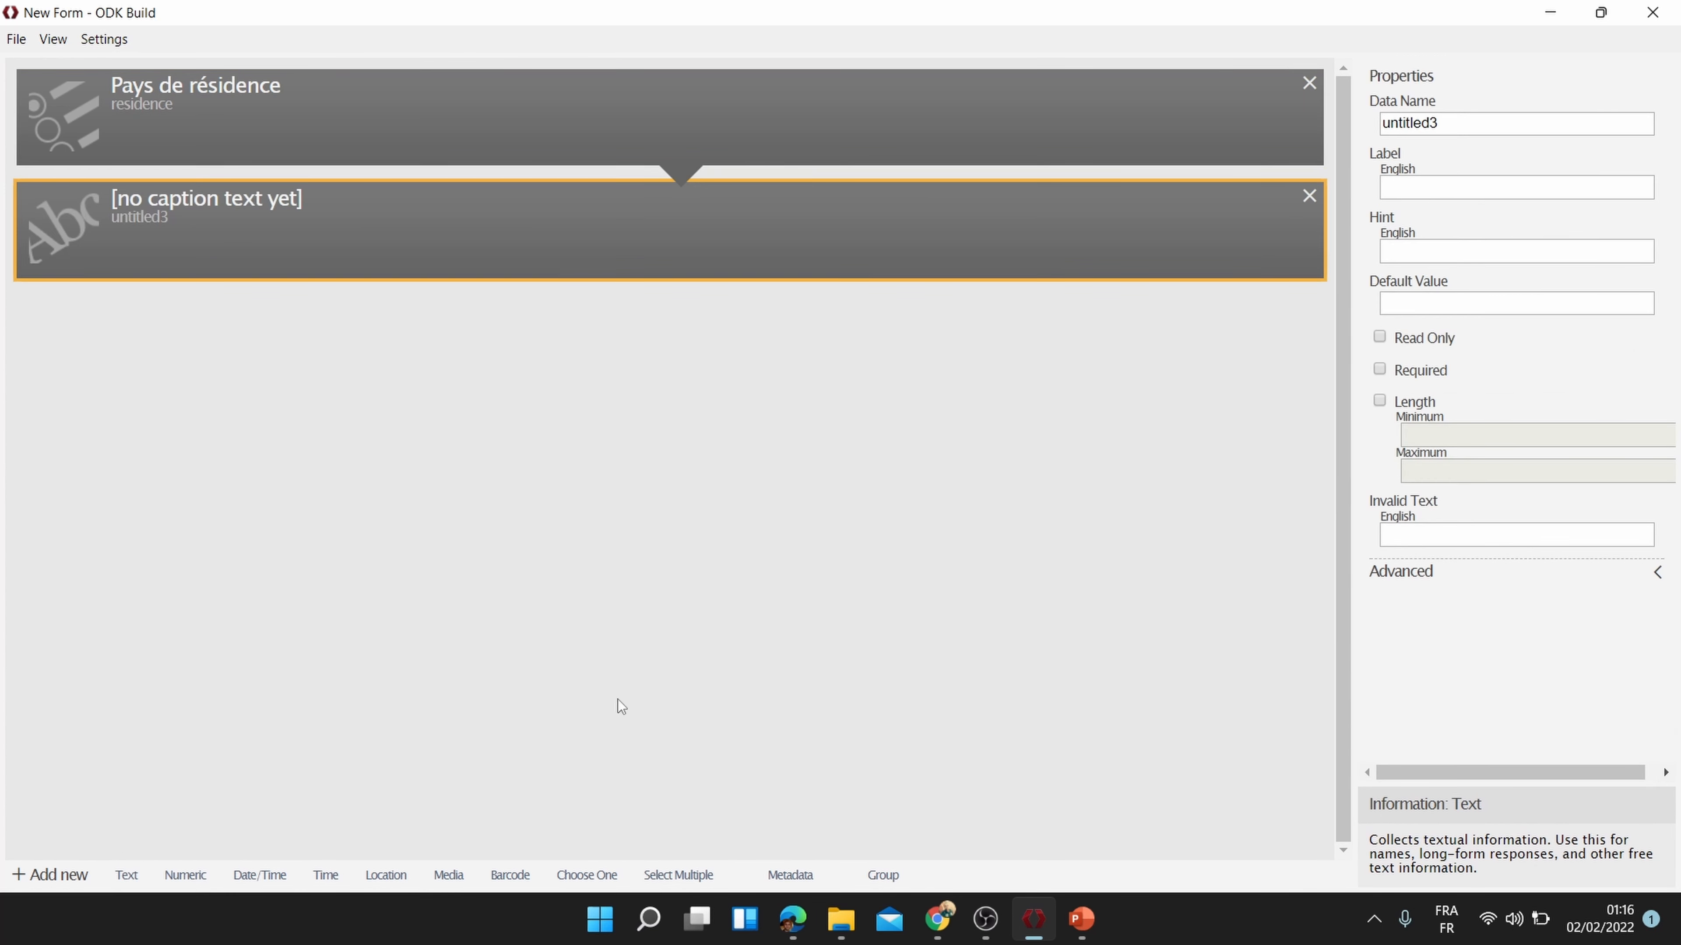
pyautogui.click(1452, 126)
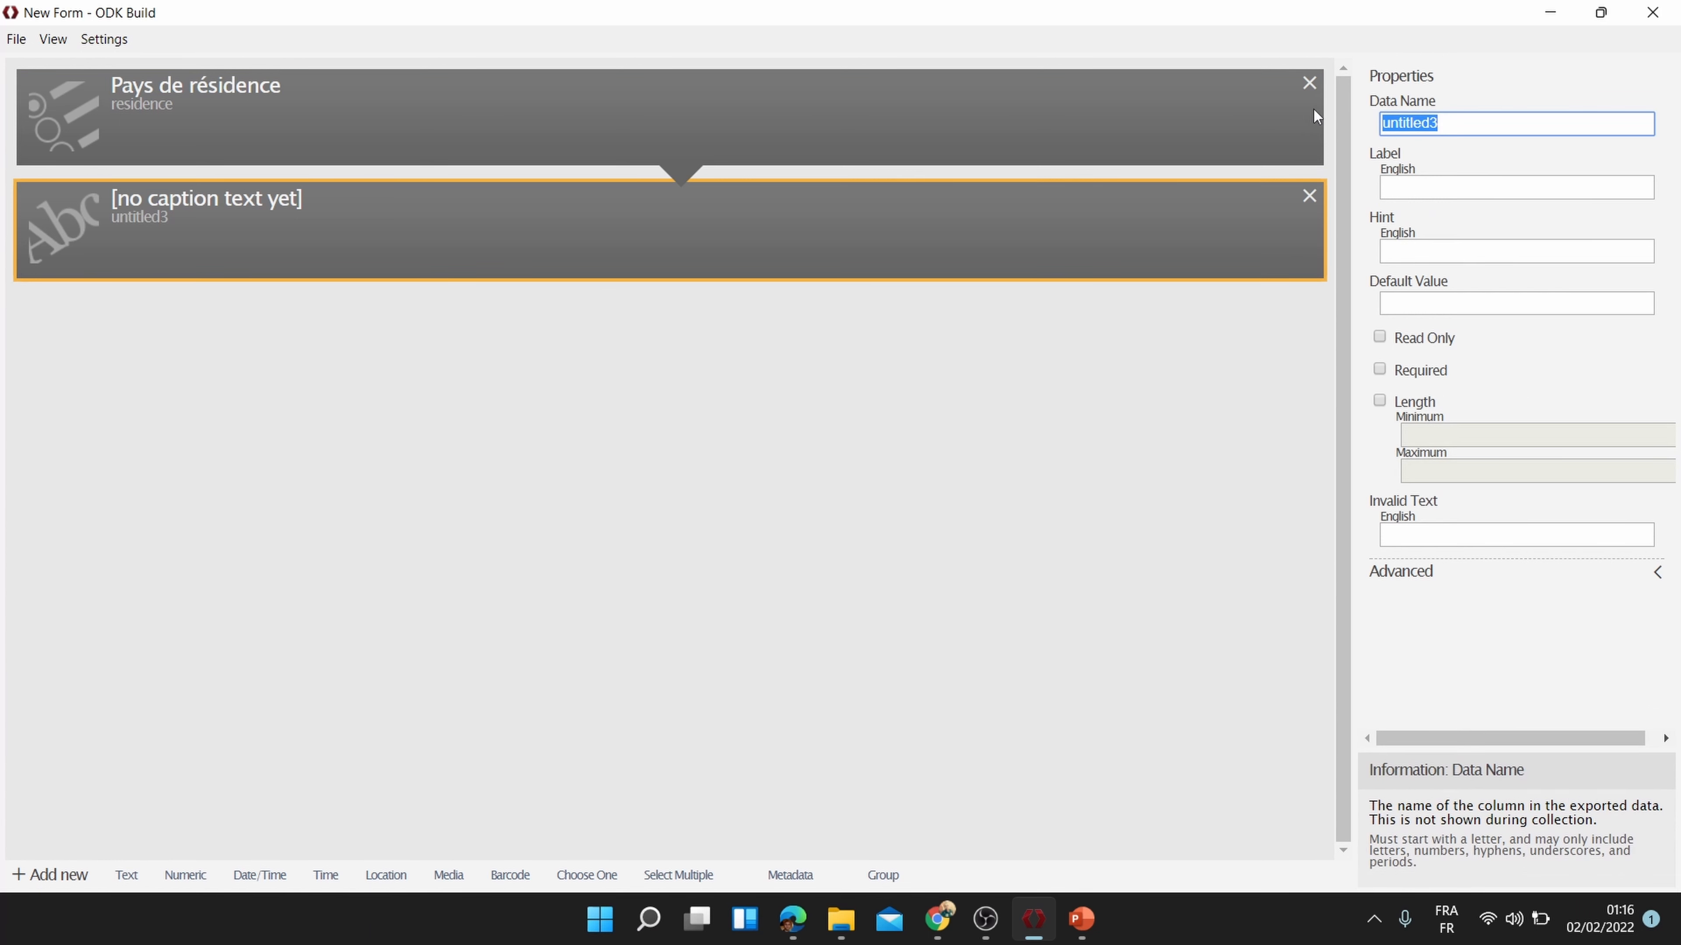
pyautogui.write('autre')
# Step: Set the label of the autre text question to "Si autre, précisez"
pyautogui.click(1480, 187)
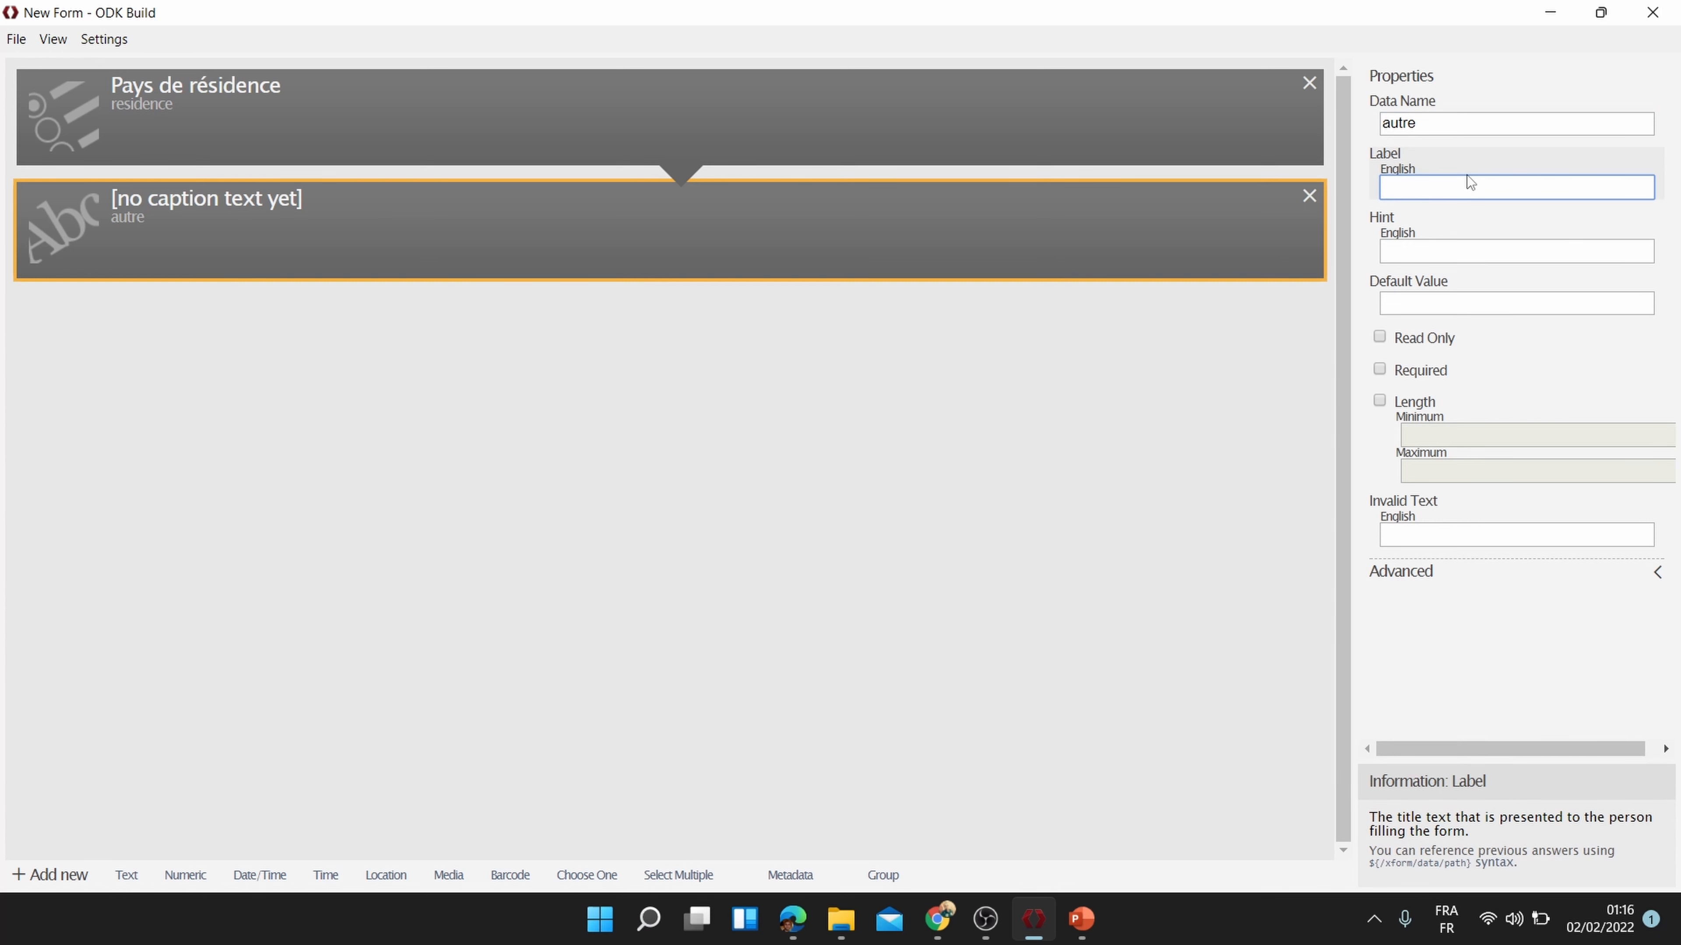
pyautogui.write('Si ')
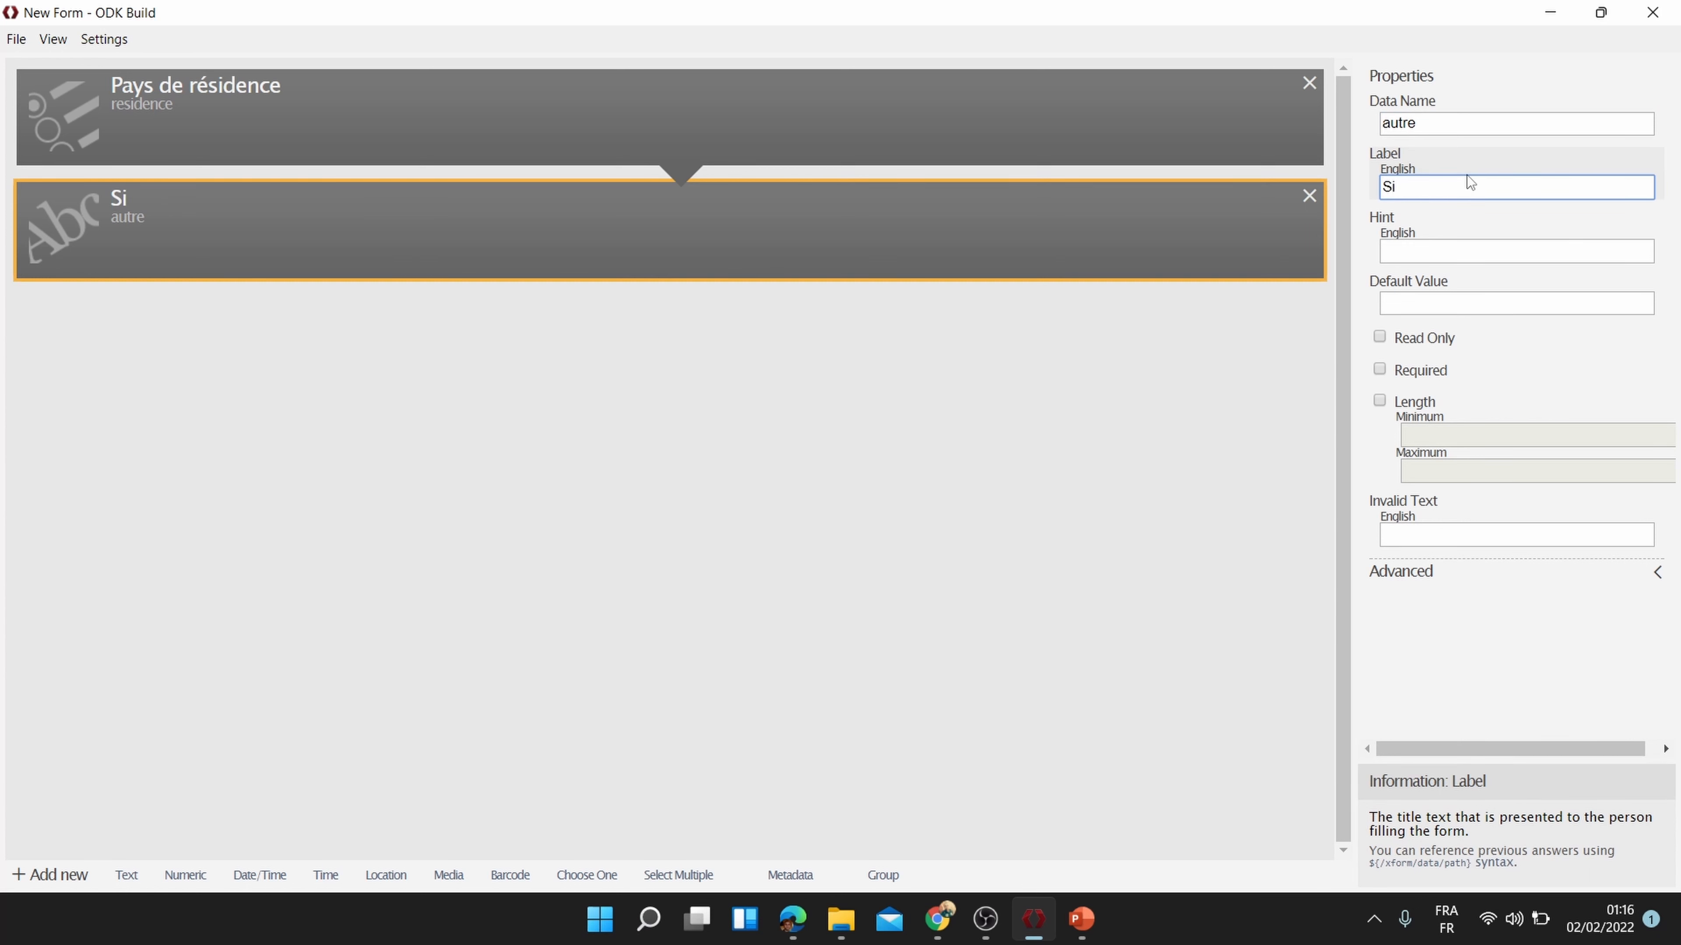
pyautogui.write('auytr')
pyautogui.press('BackSpace')
pyautogui.press('BackSpace')
pyautogui.press('BackSpace')
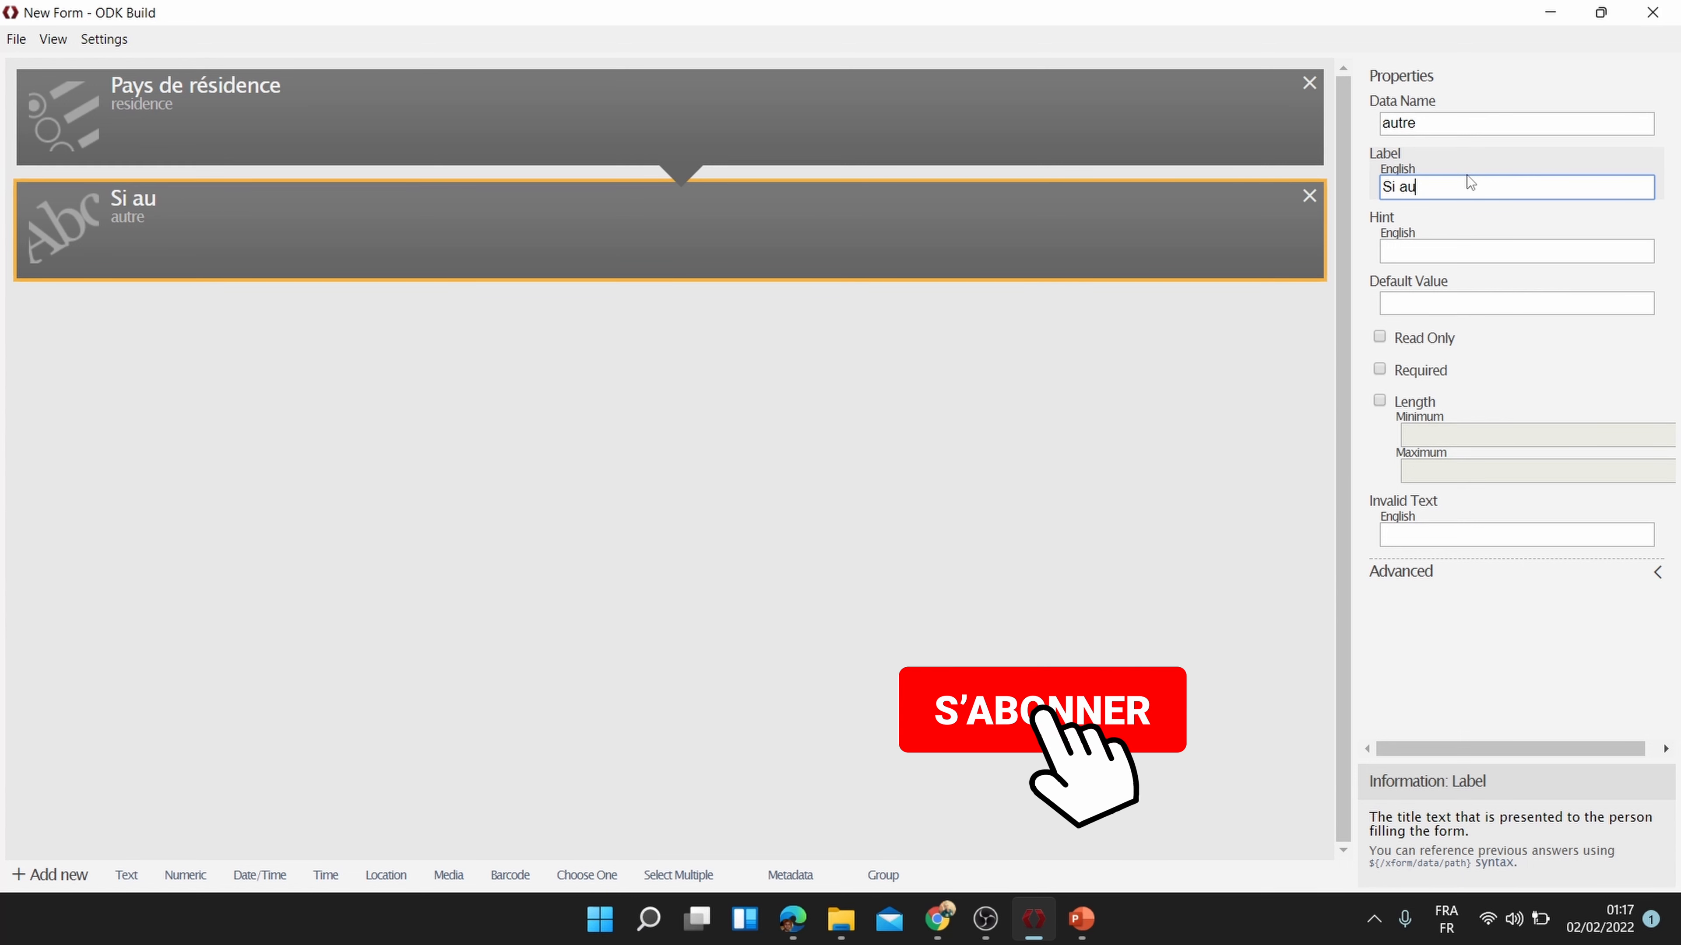
pyautogui.write('tre')
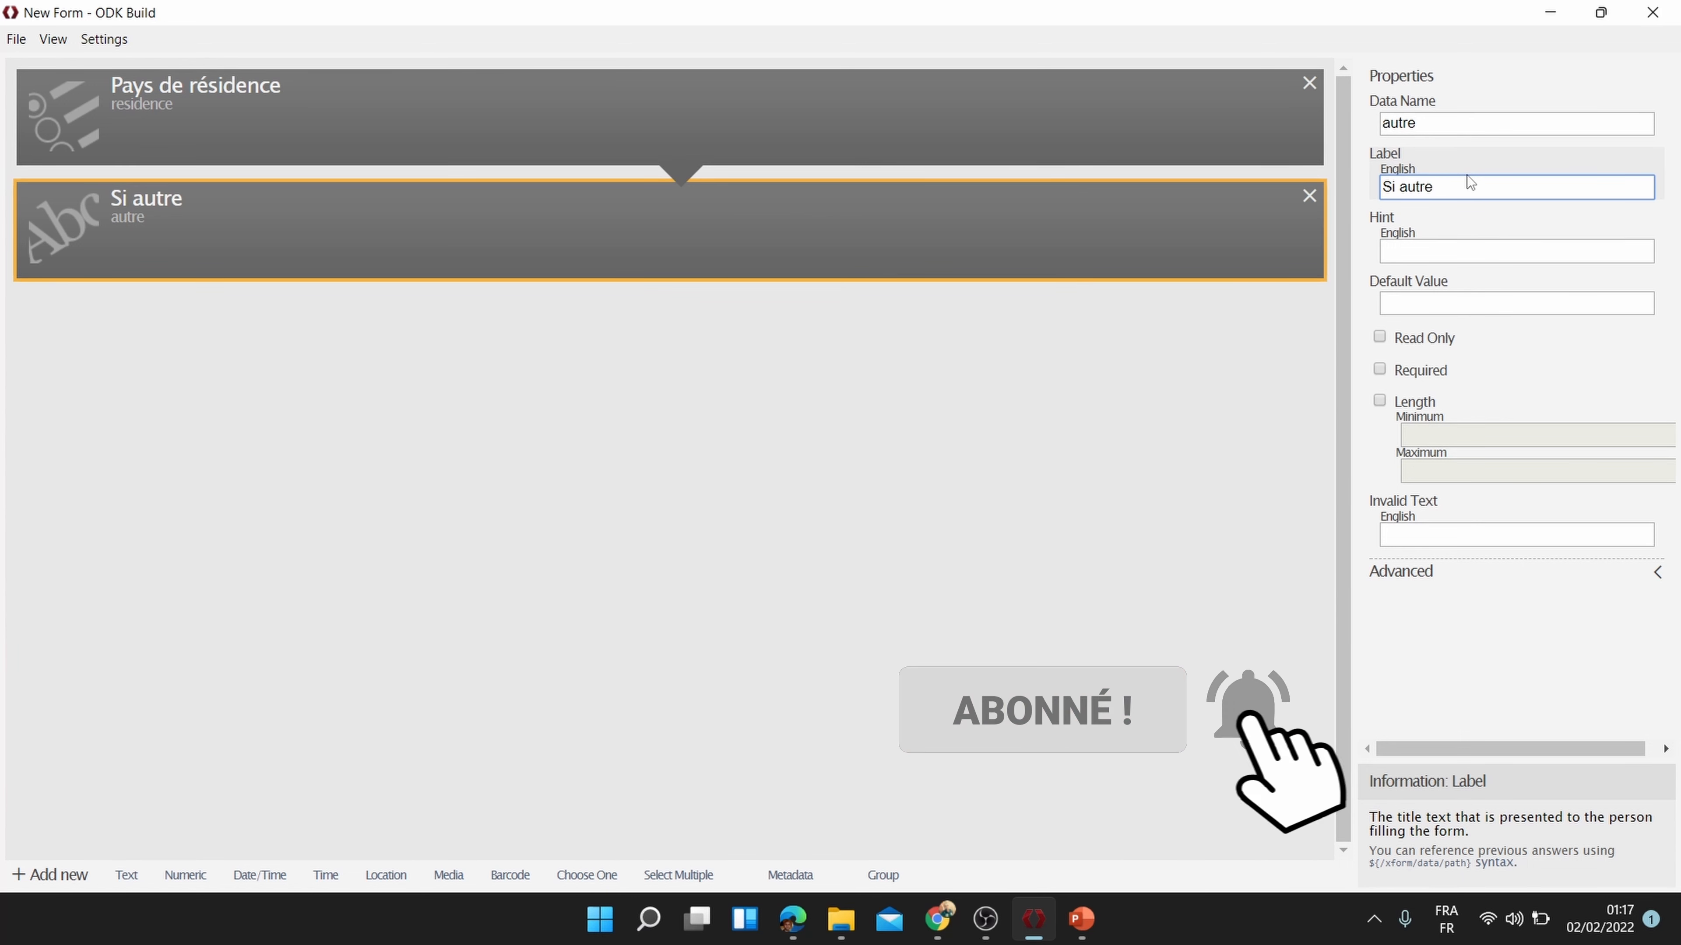
pyautogui.write(', pré')
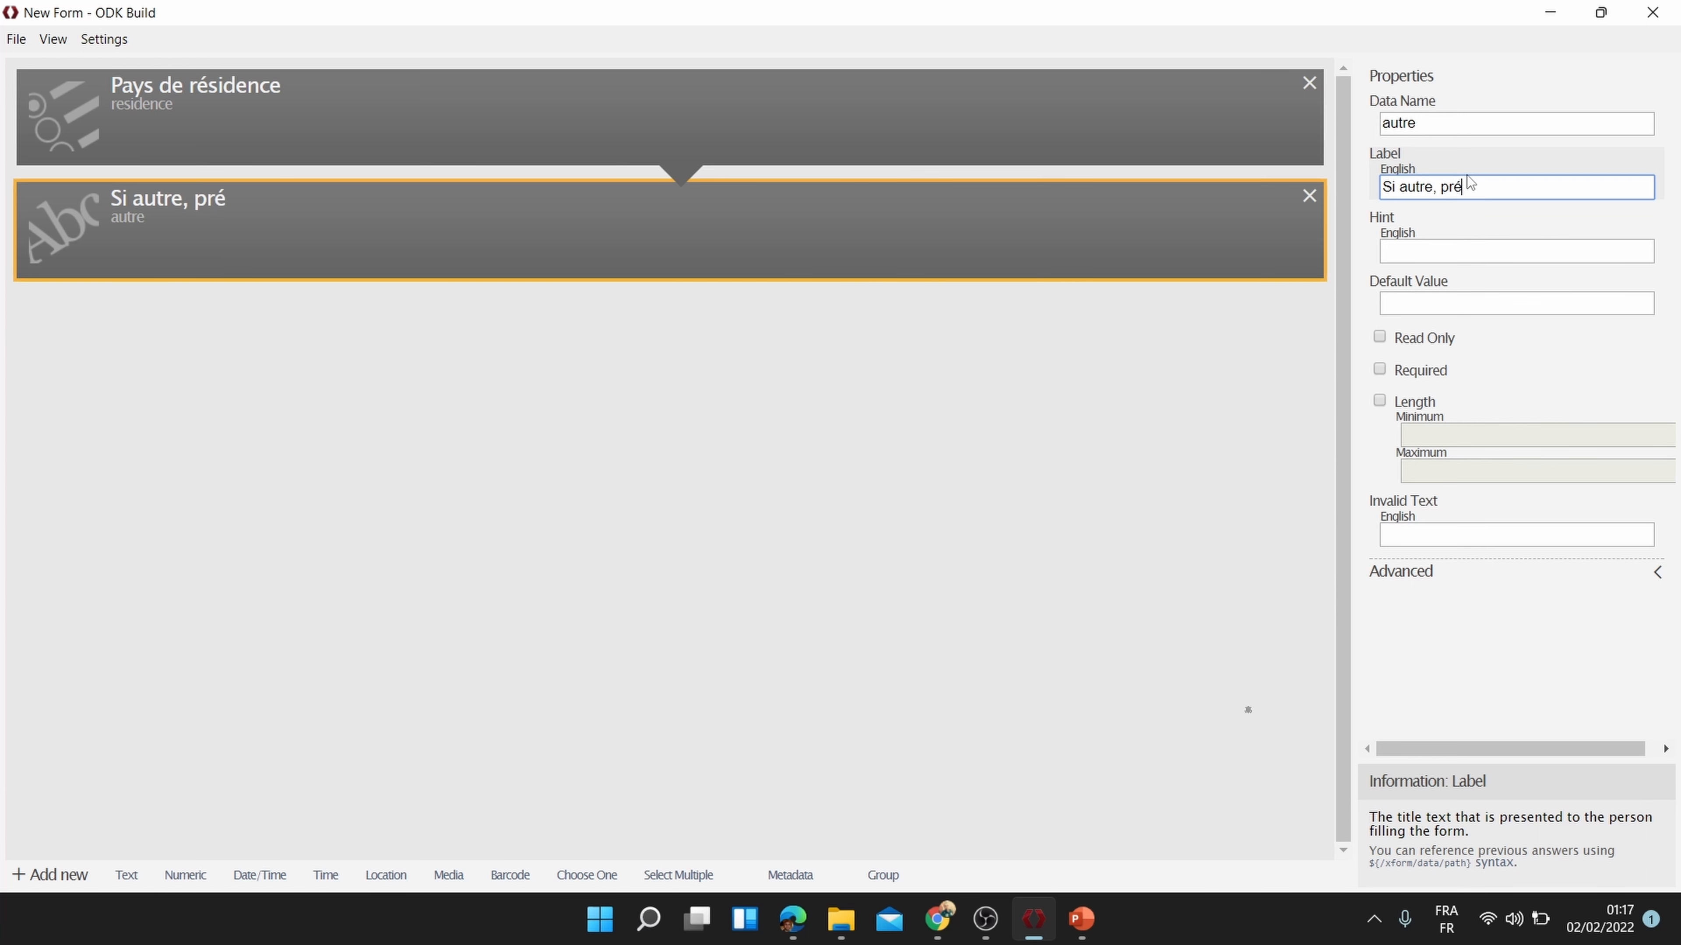
pyautogui.write('cisez')
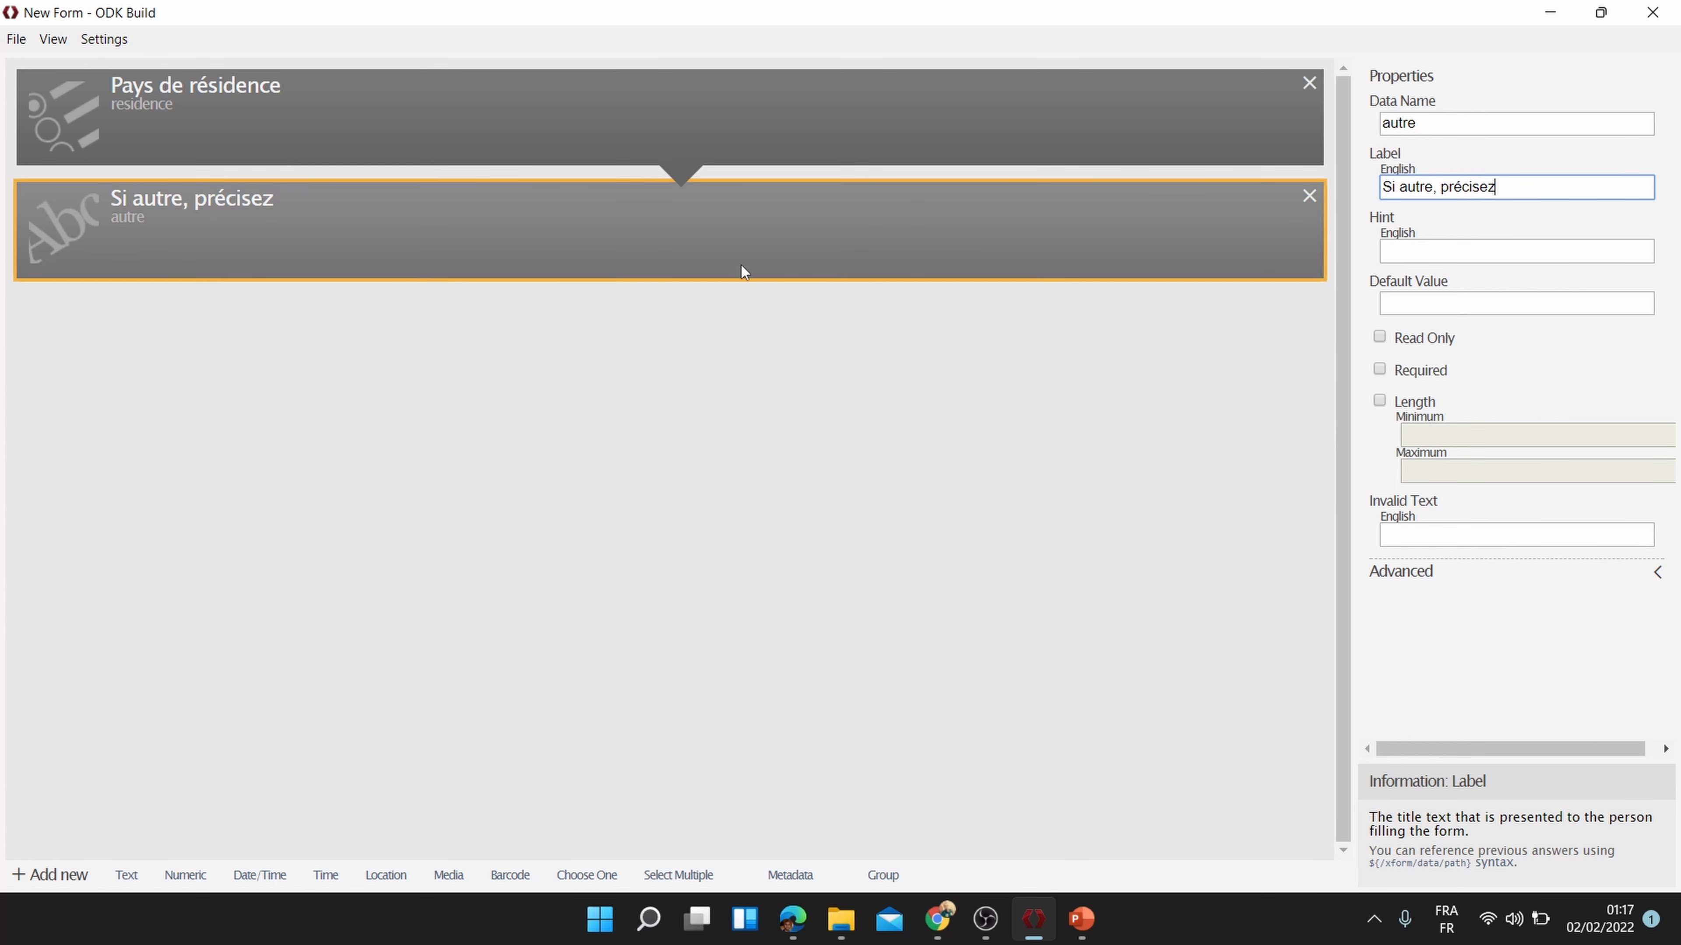
pyautogui.click(874, 261)
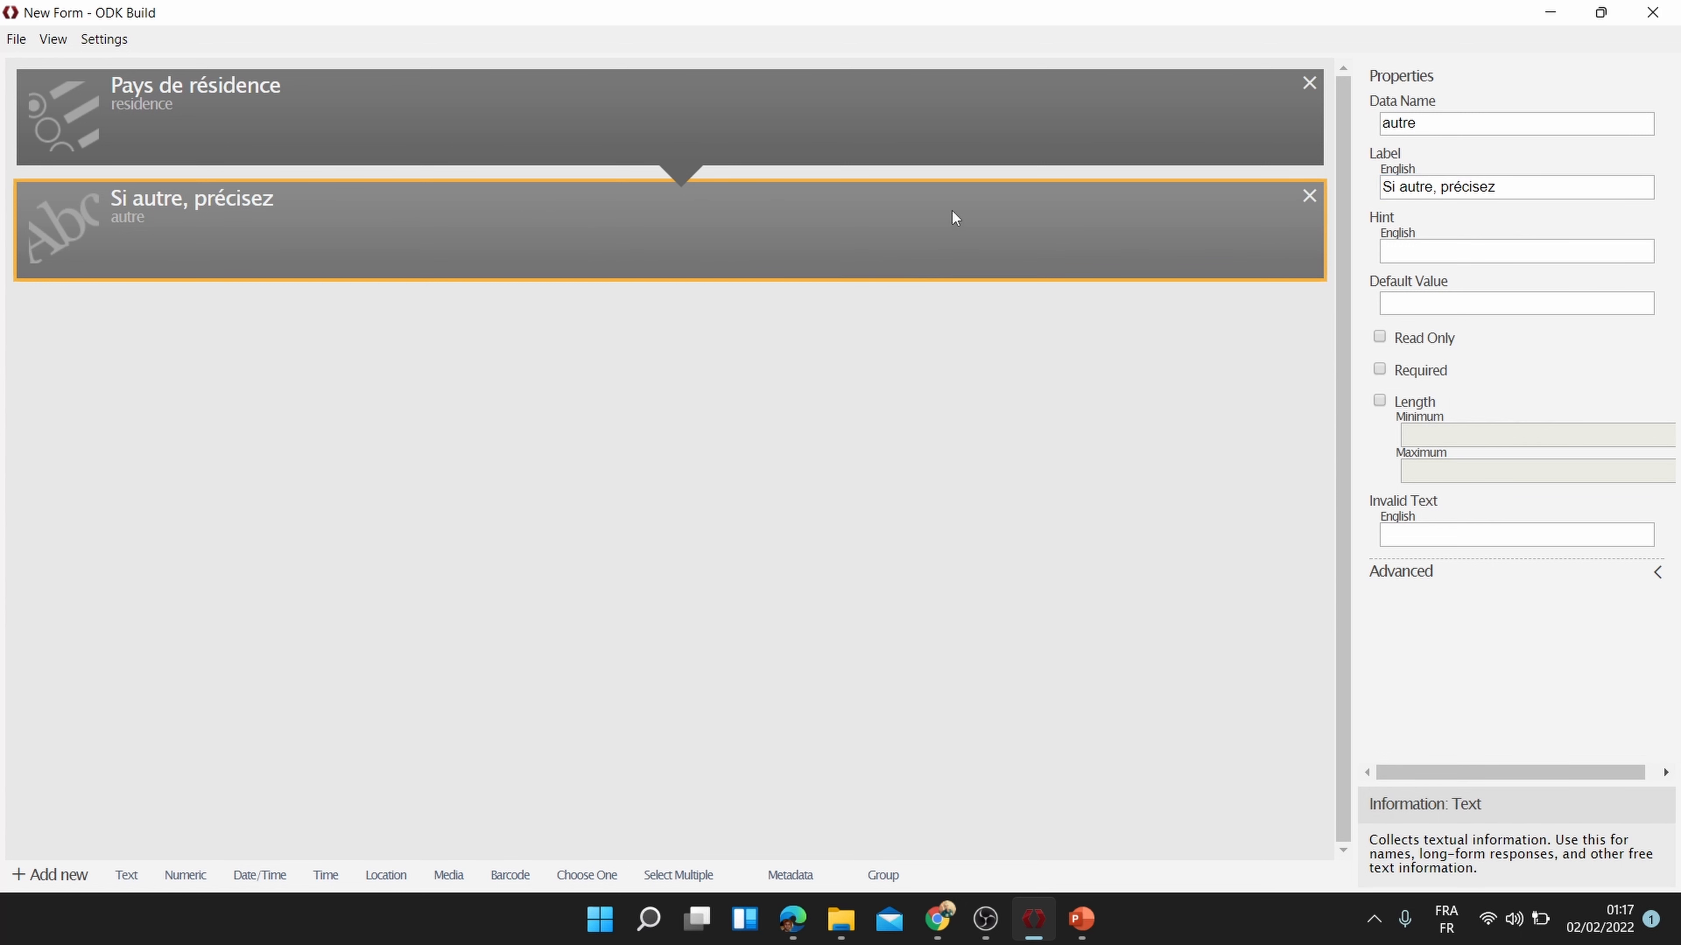
# Step: Review the options of the Pays de résidence question, then switch to the Chrome form and test choosing Autre
pyautogui.click(1146, 93)
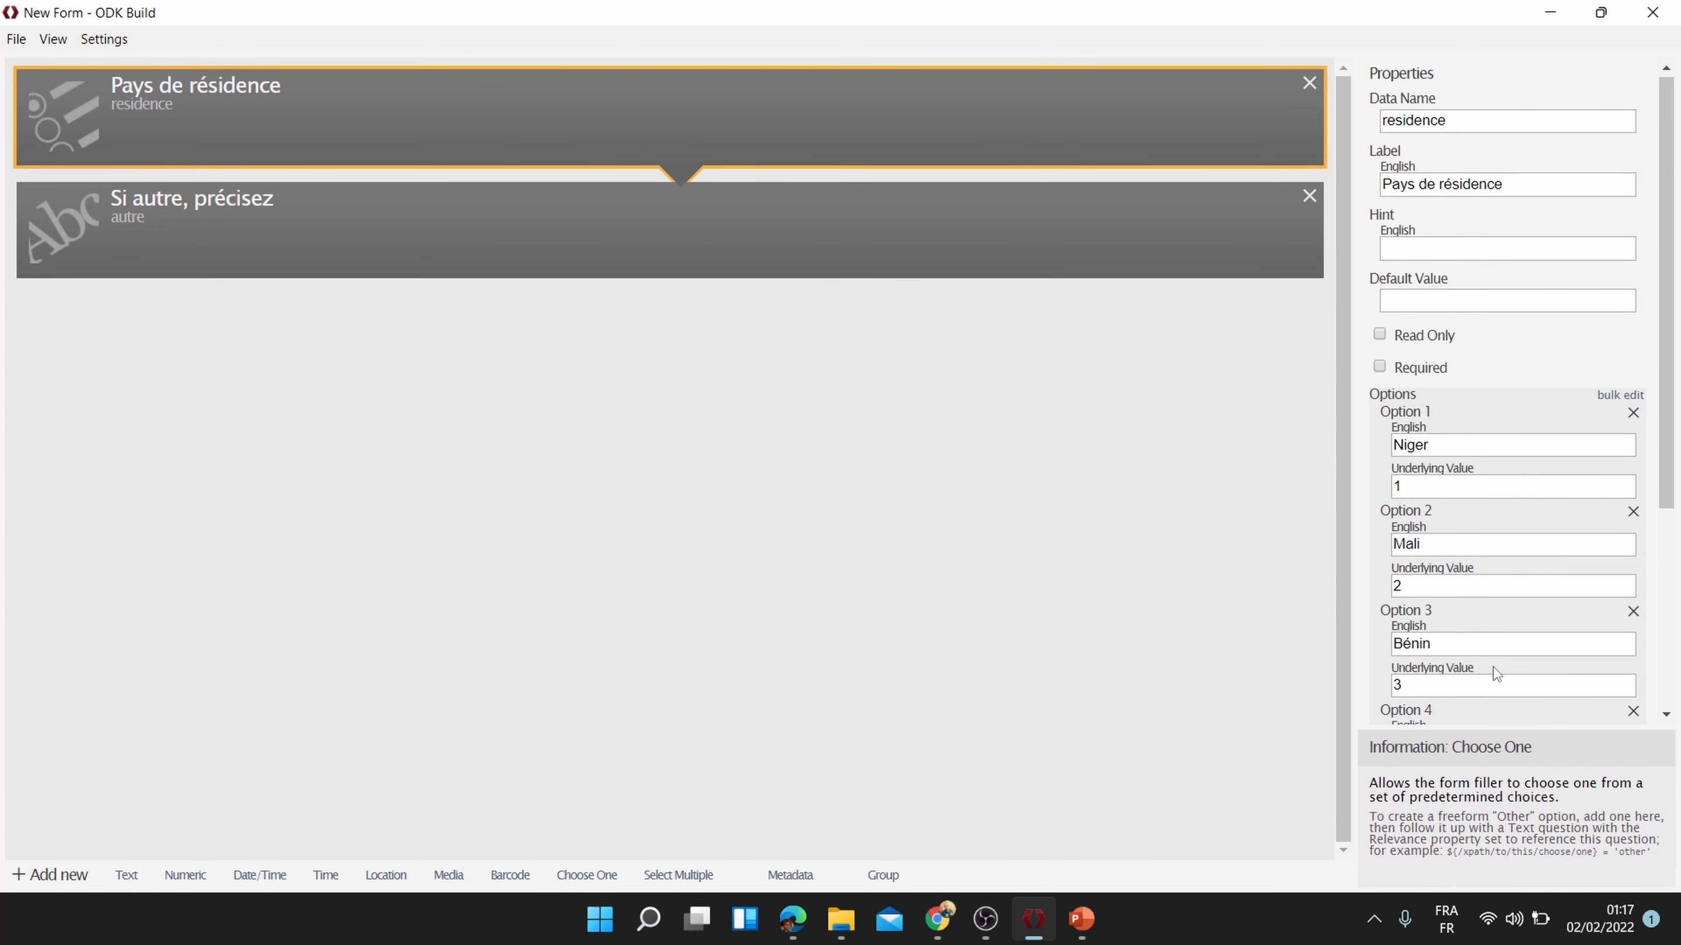
pyautogui.scroll(-3, 1493, 668)
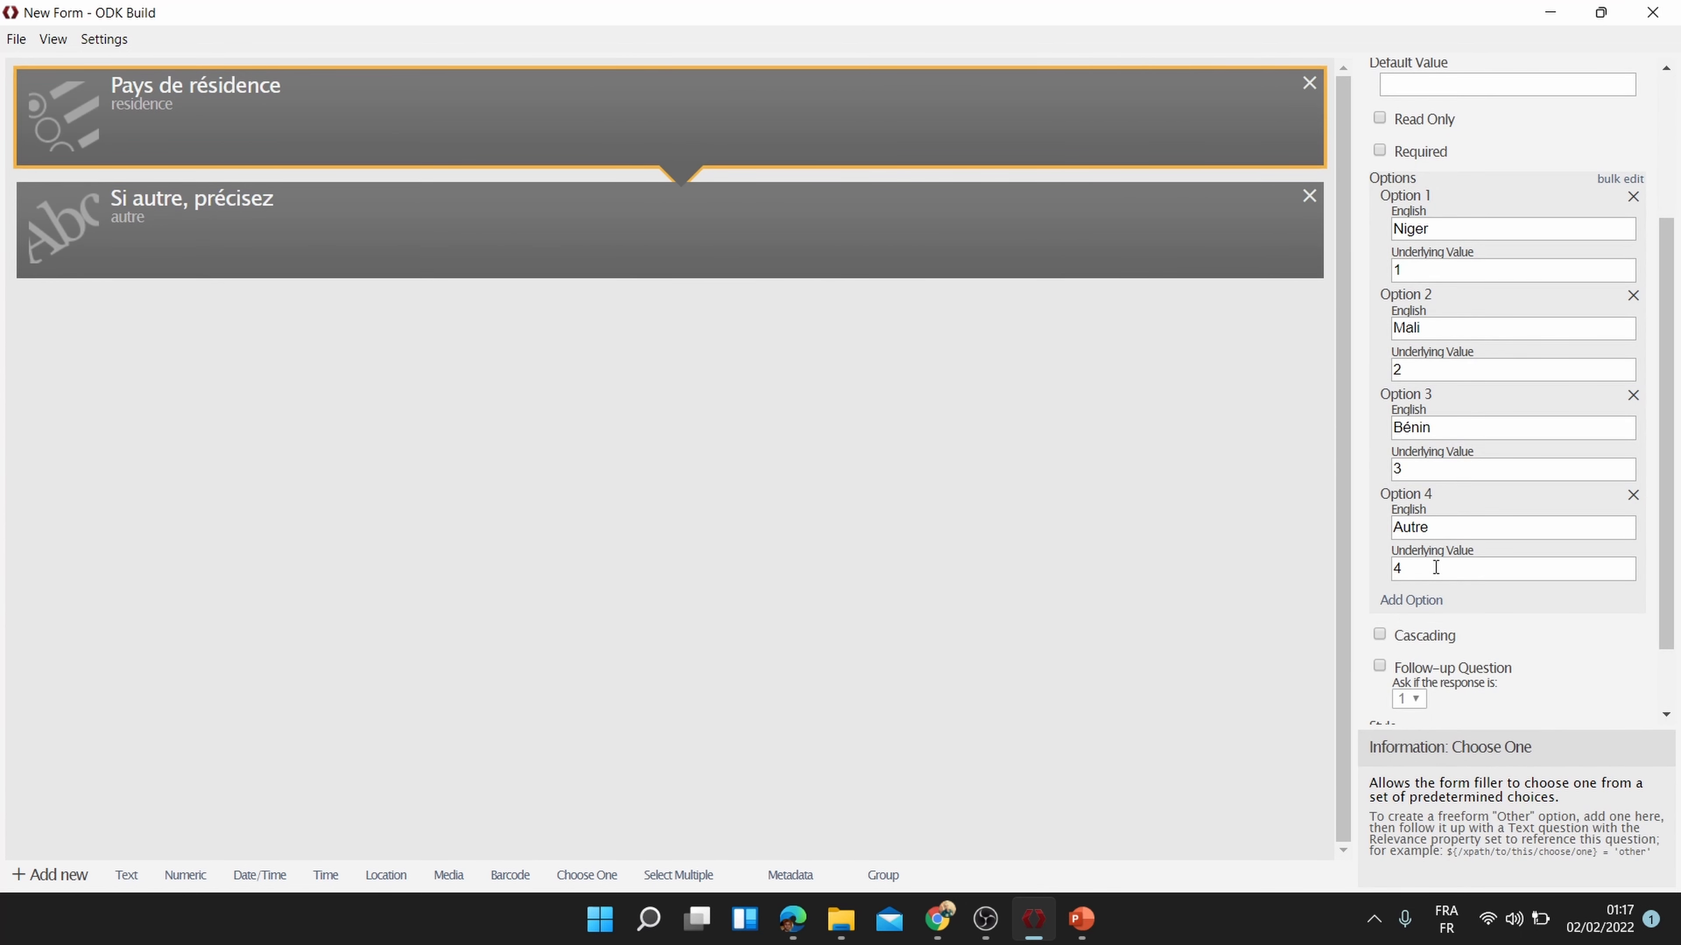
pyautogui.click(860, 236)
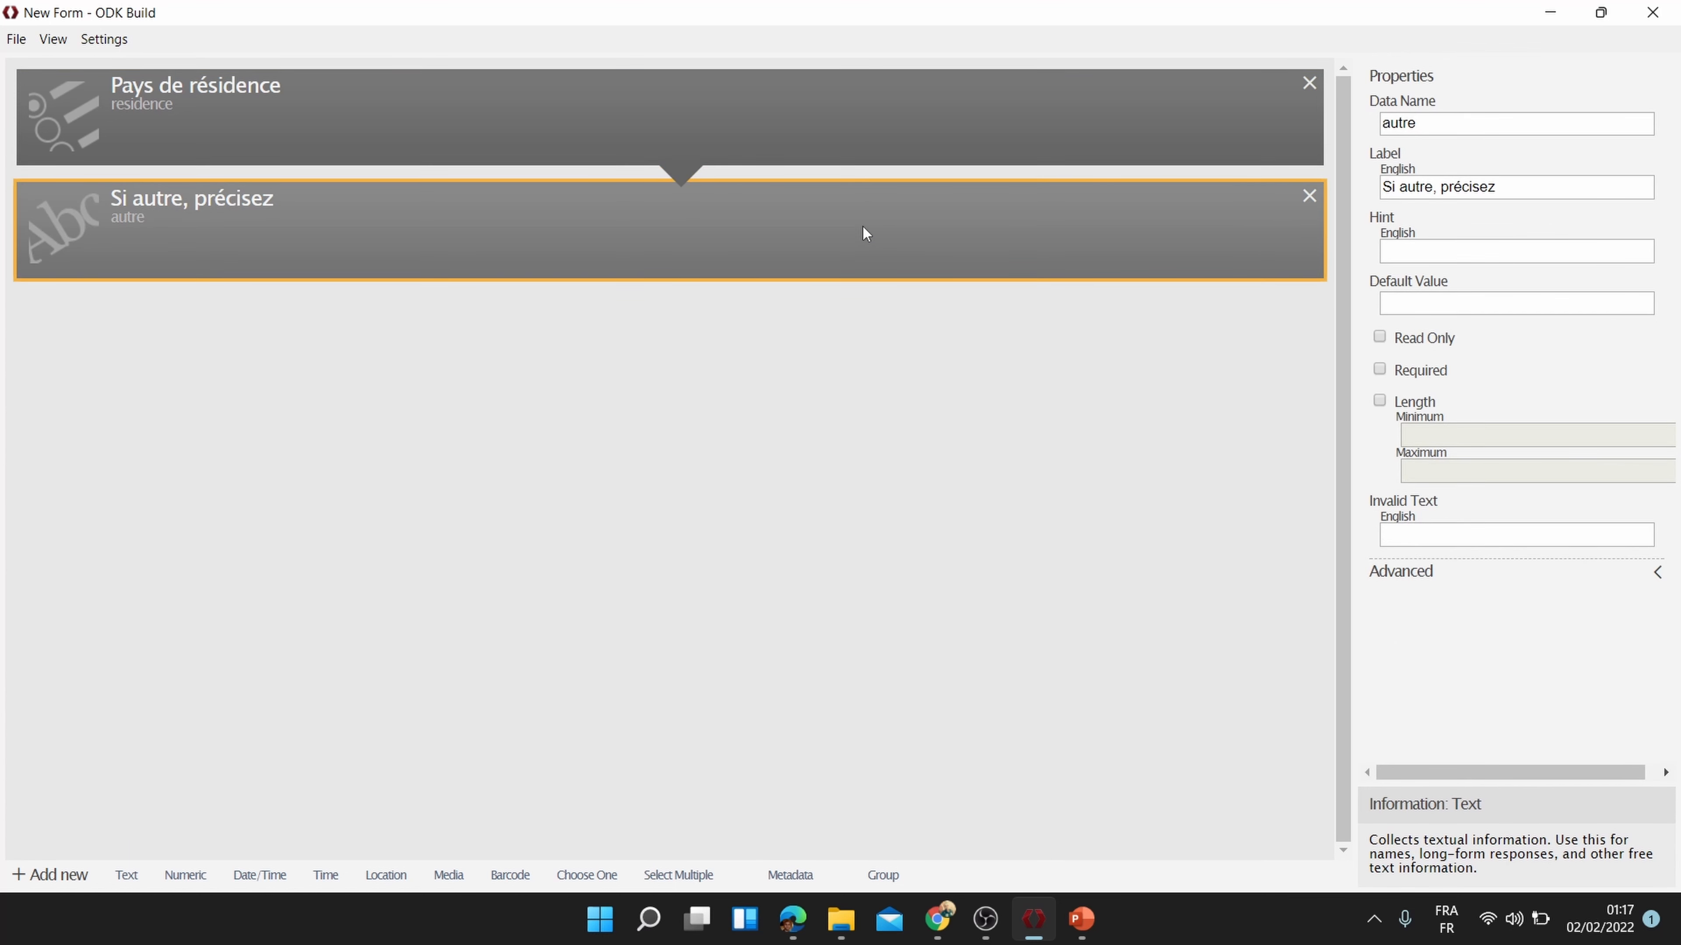
pyautogui.click(937, 919)
pyautogui.click(535, 574)
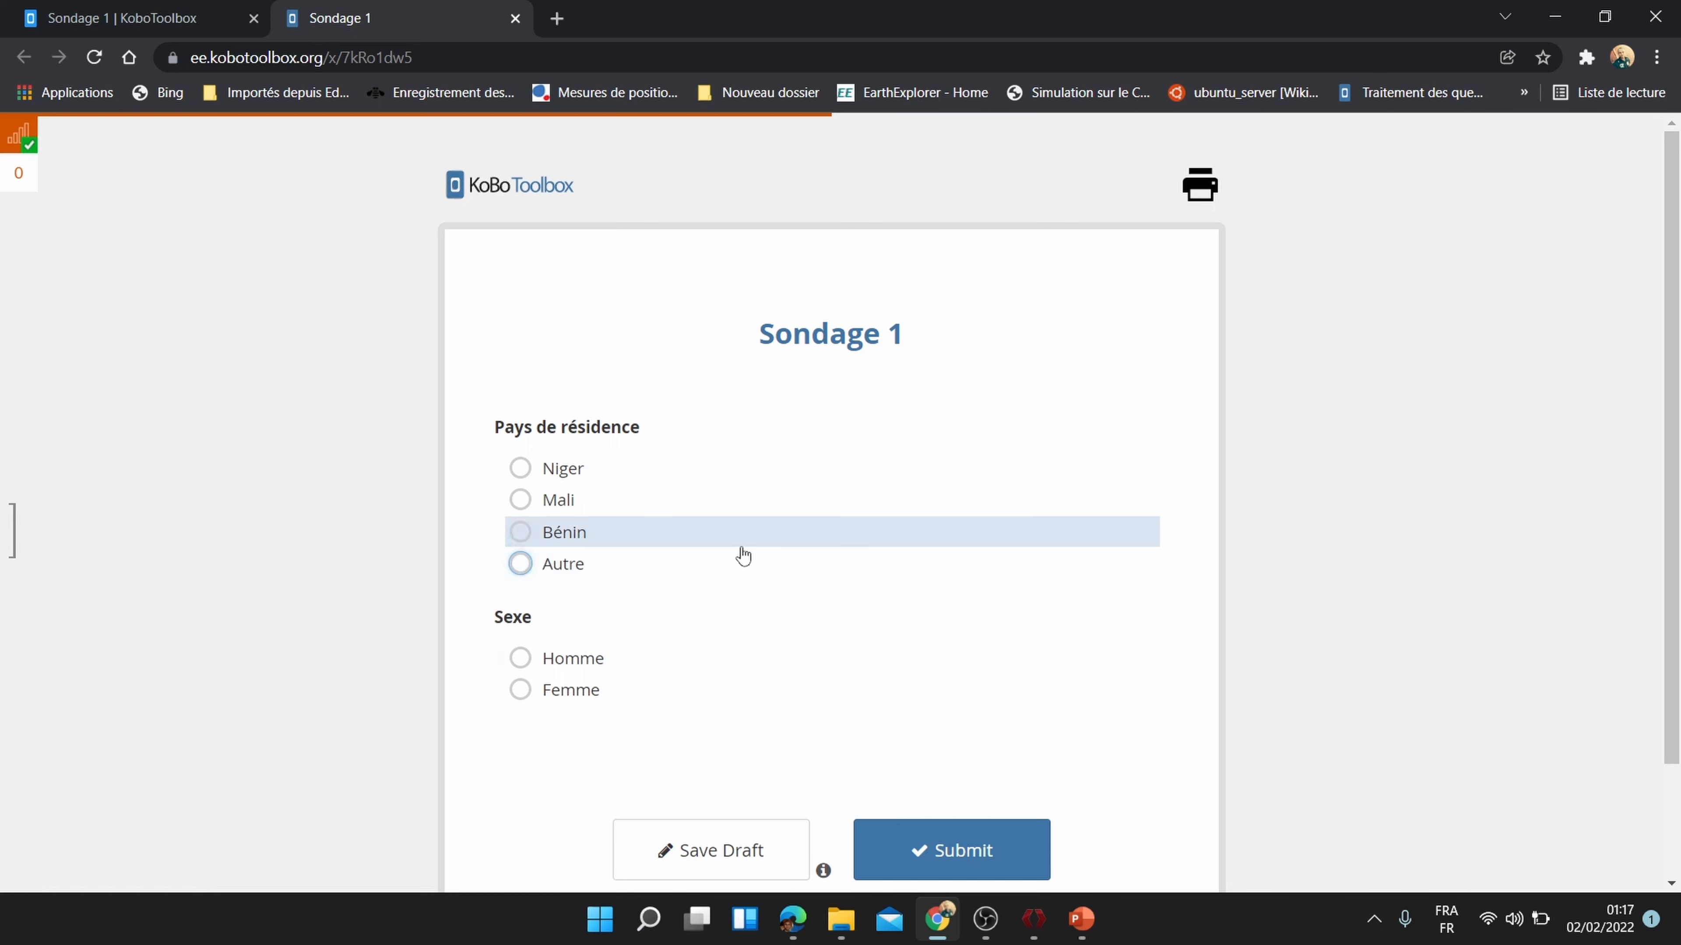
pyautogui.click(561, 564)
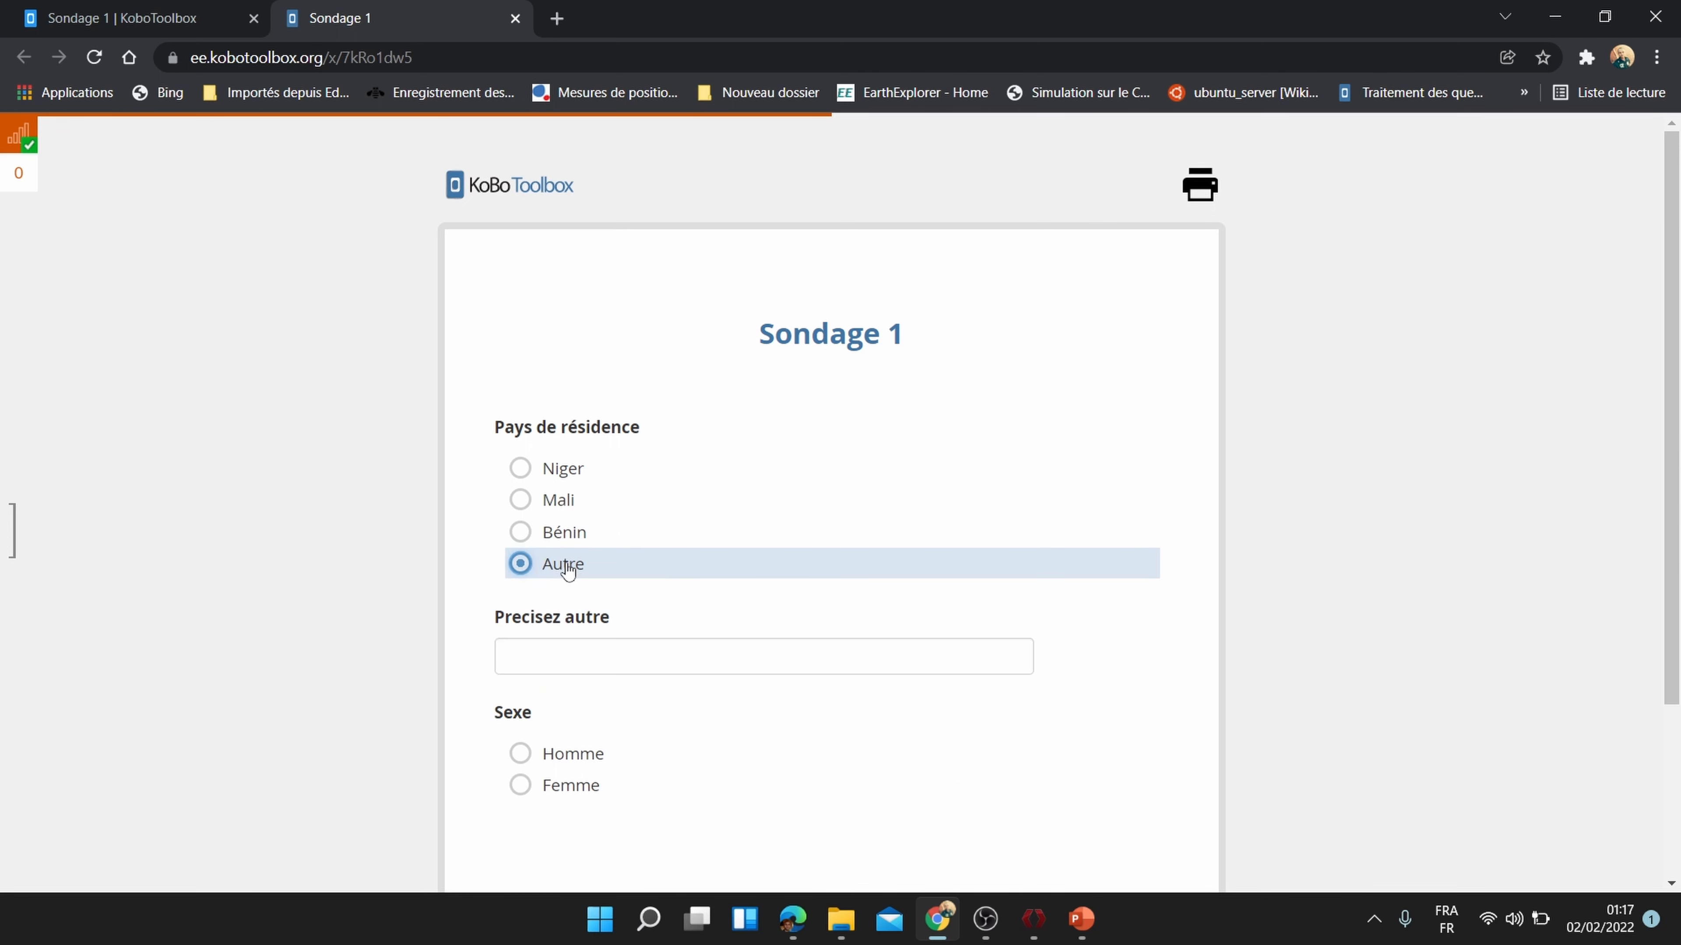
pyautogui.click(941, 931)
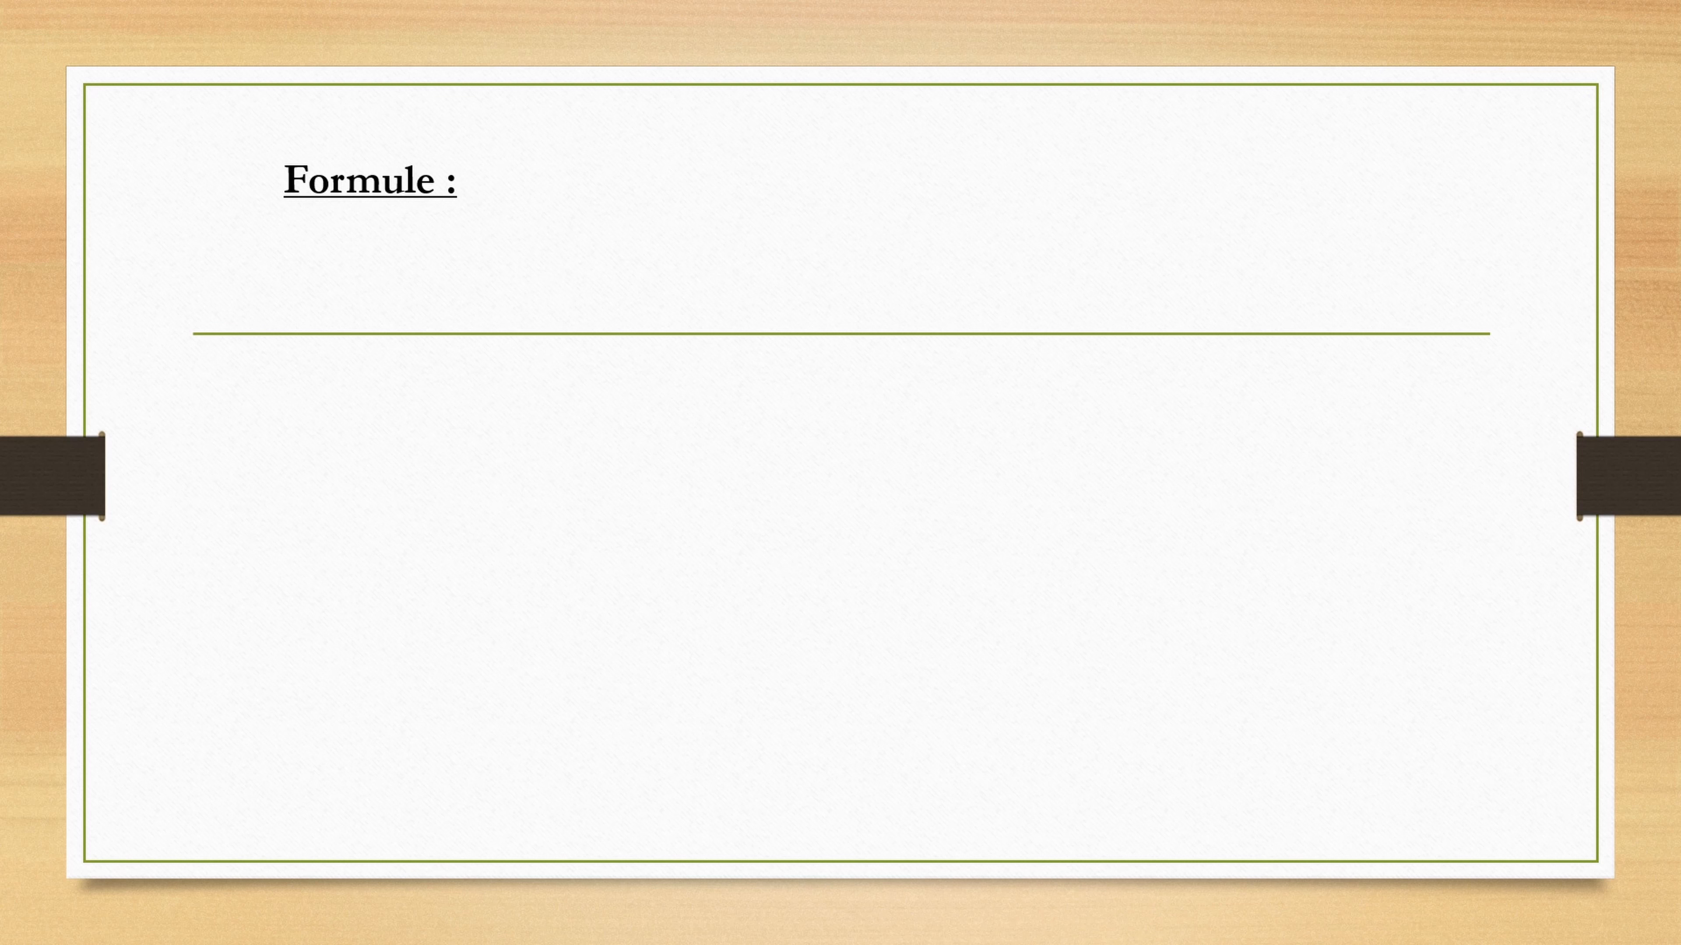
pyautogui.press('Right')
pyautogui.press('Right')
pyautogui.press('Right')
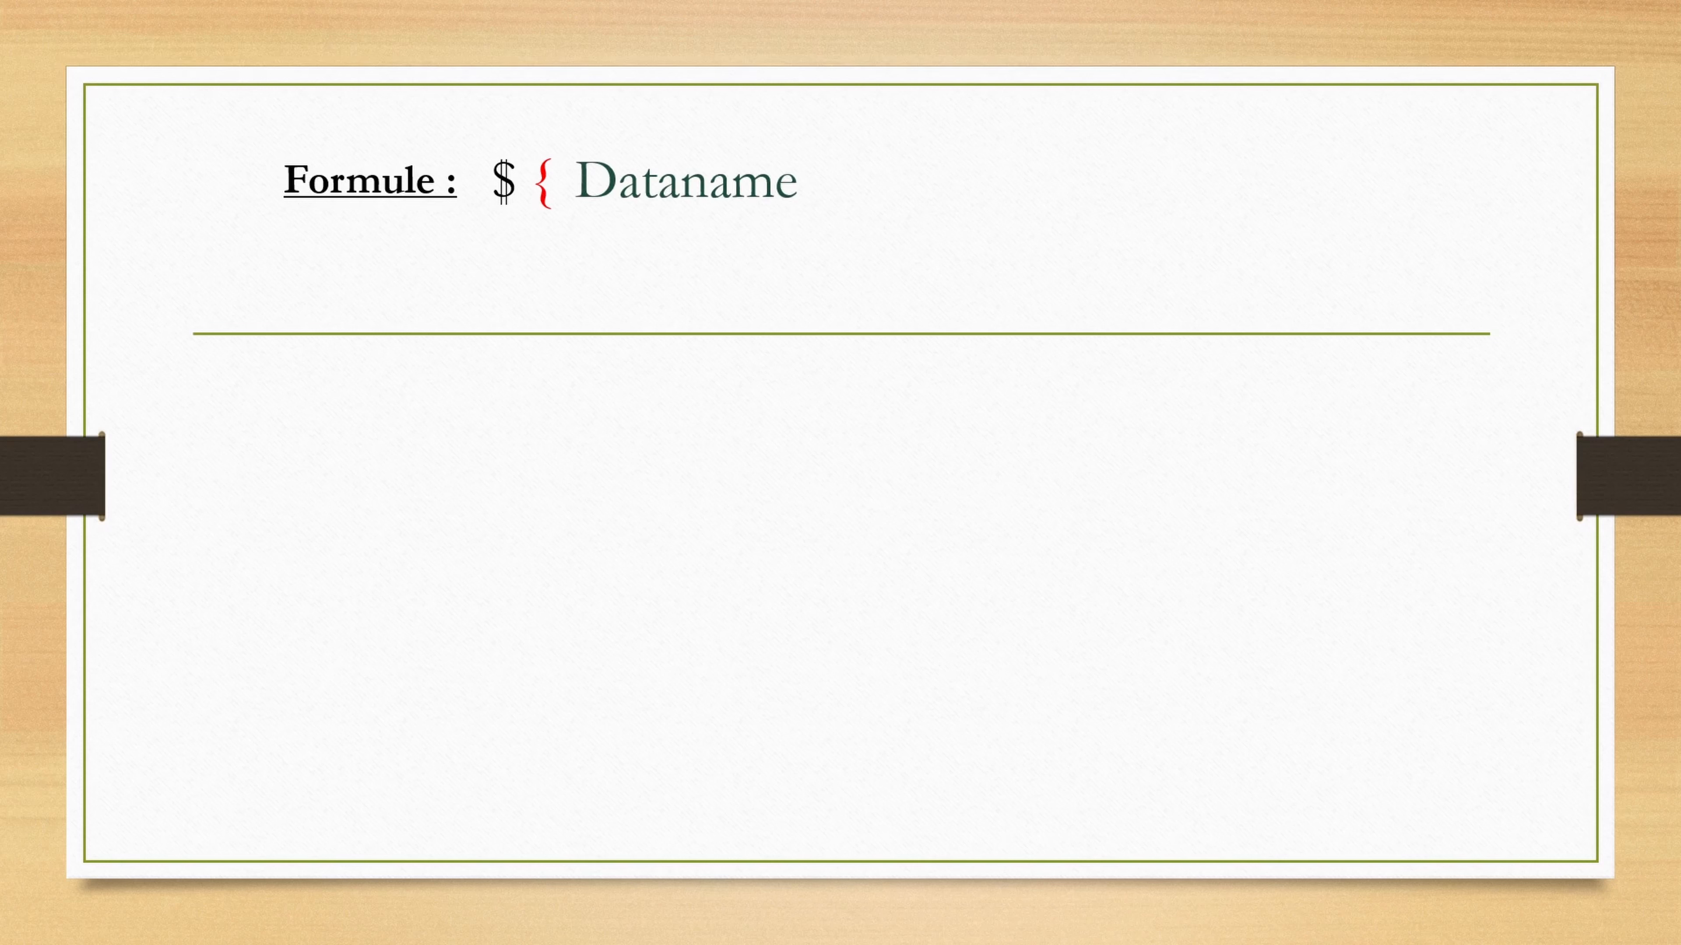
pyautogui.press('Right')
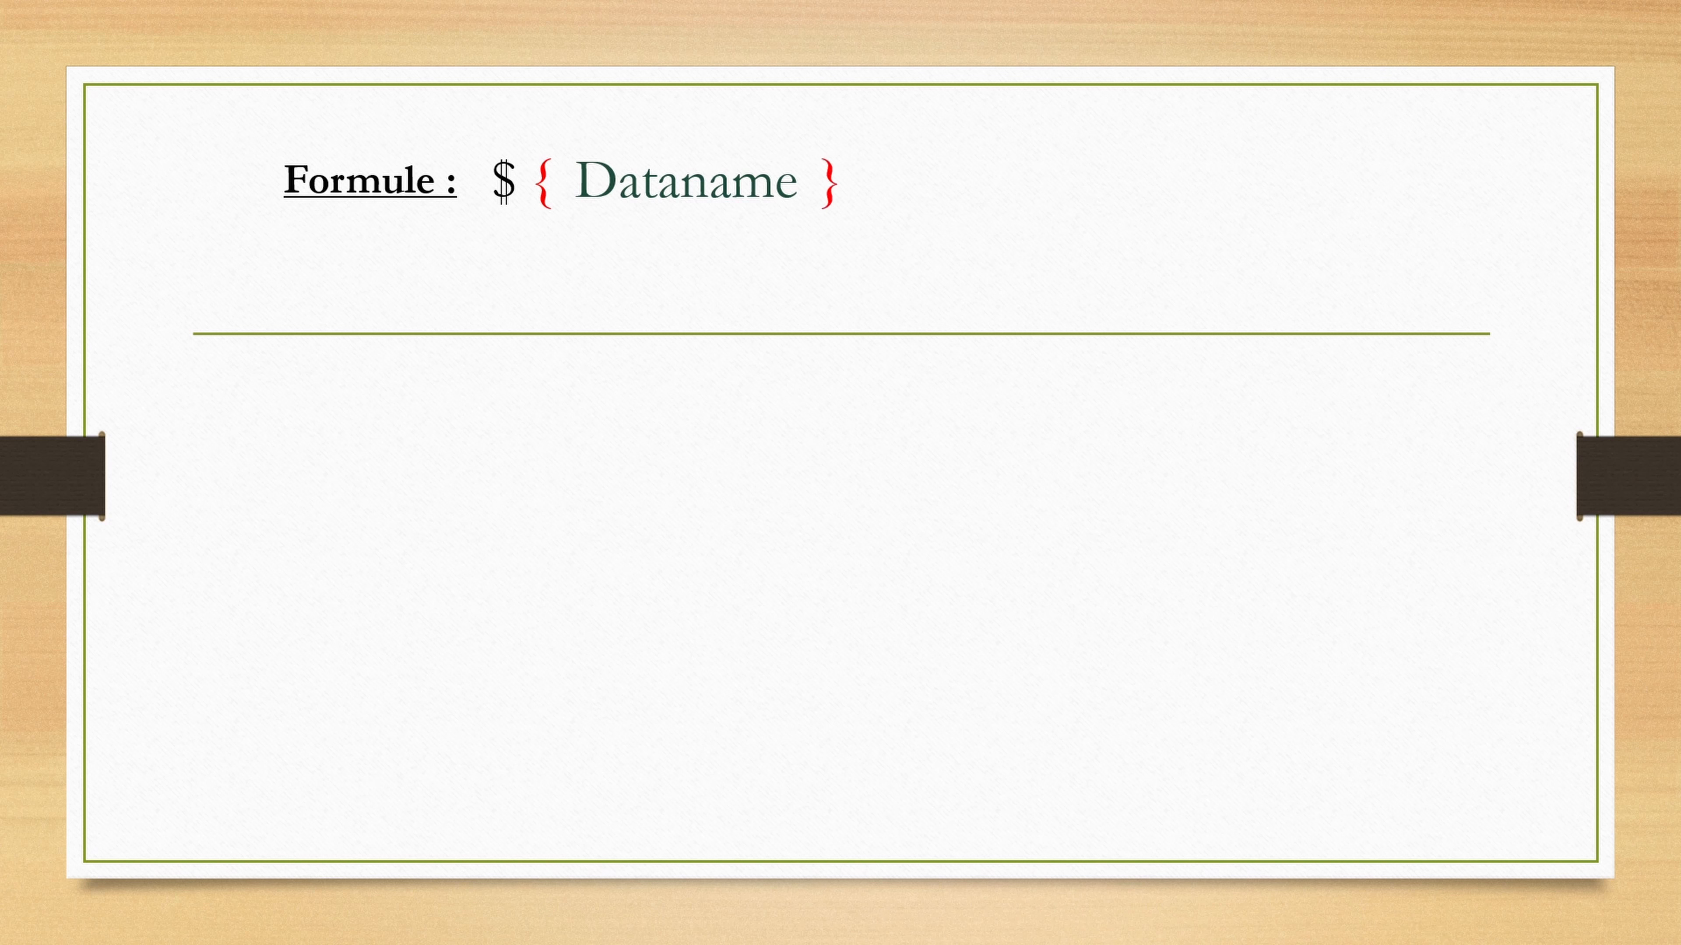
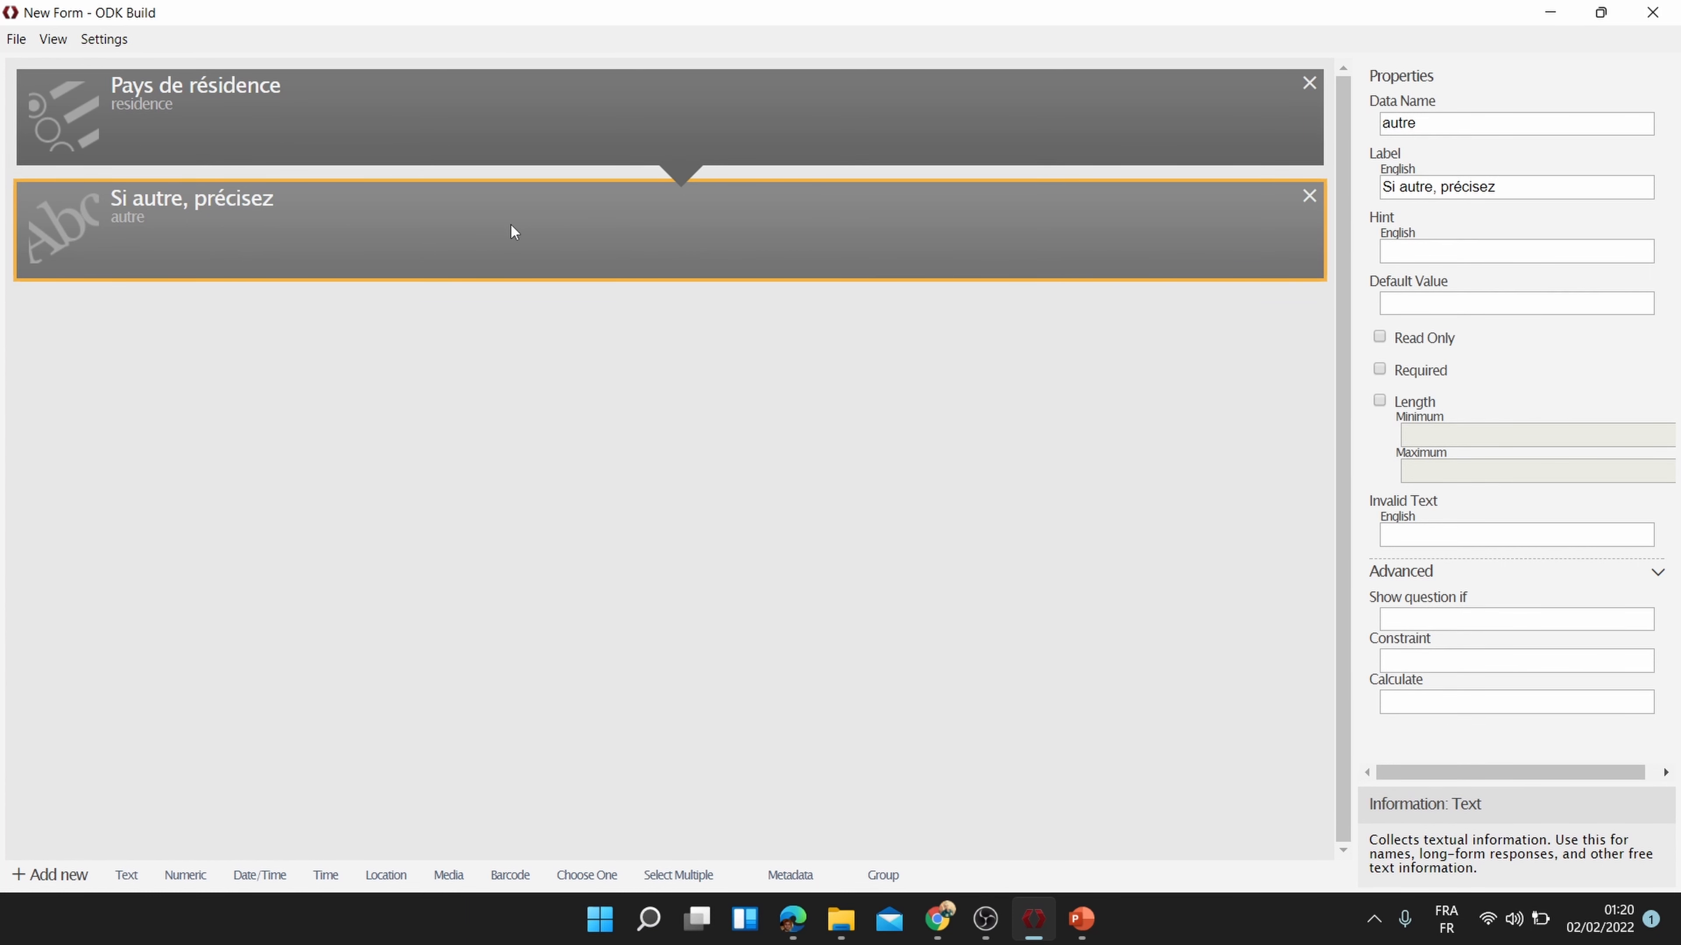
# Step: Enter "${residence}=" as the start of the Show question if condition of the Si autre, précisez question
pyautogui.click(485, 132)
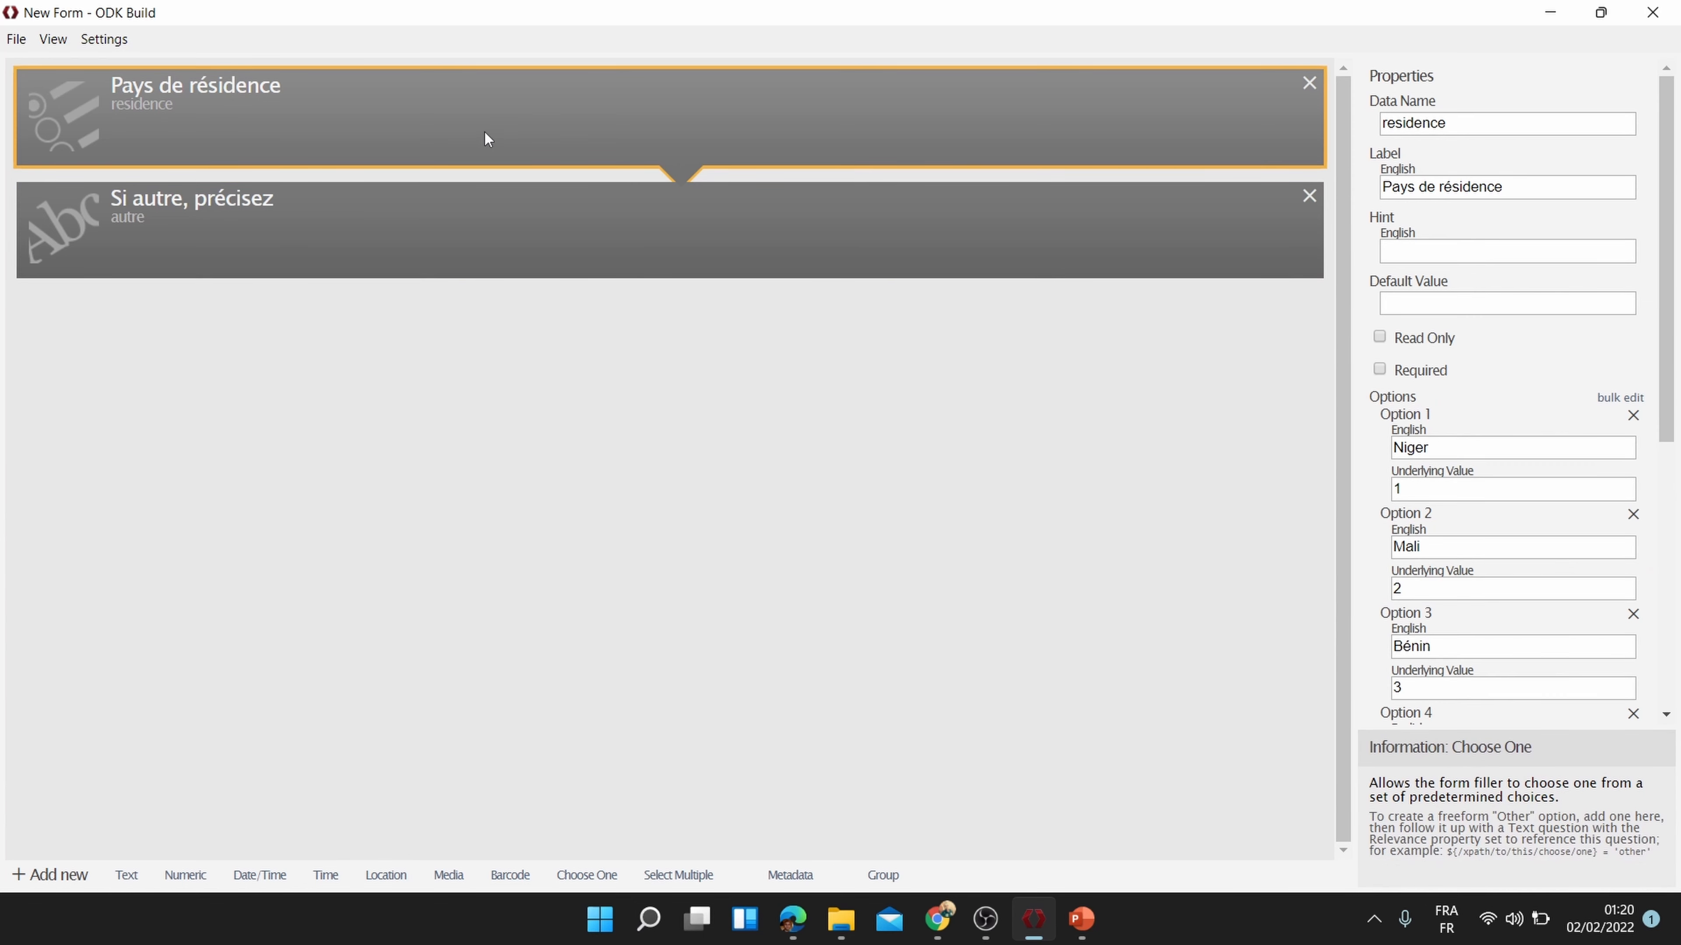
pyautogui.click(551, 240)
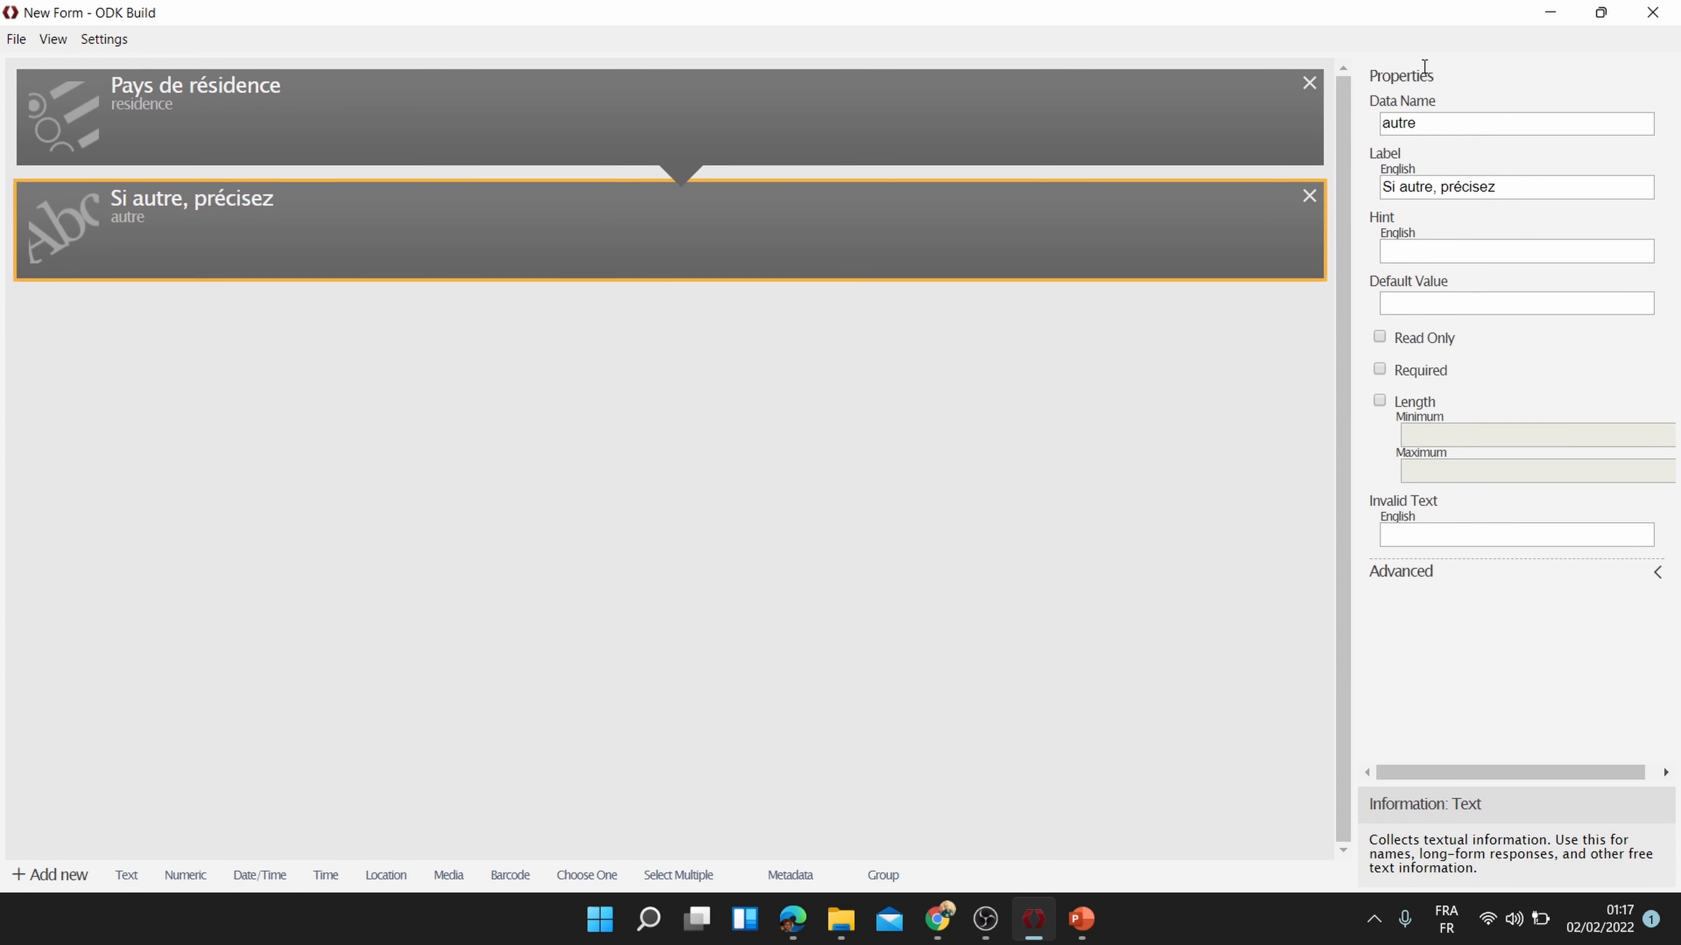
pyautogui.click(1414, 583)
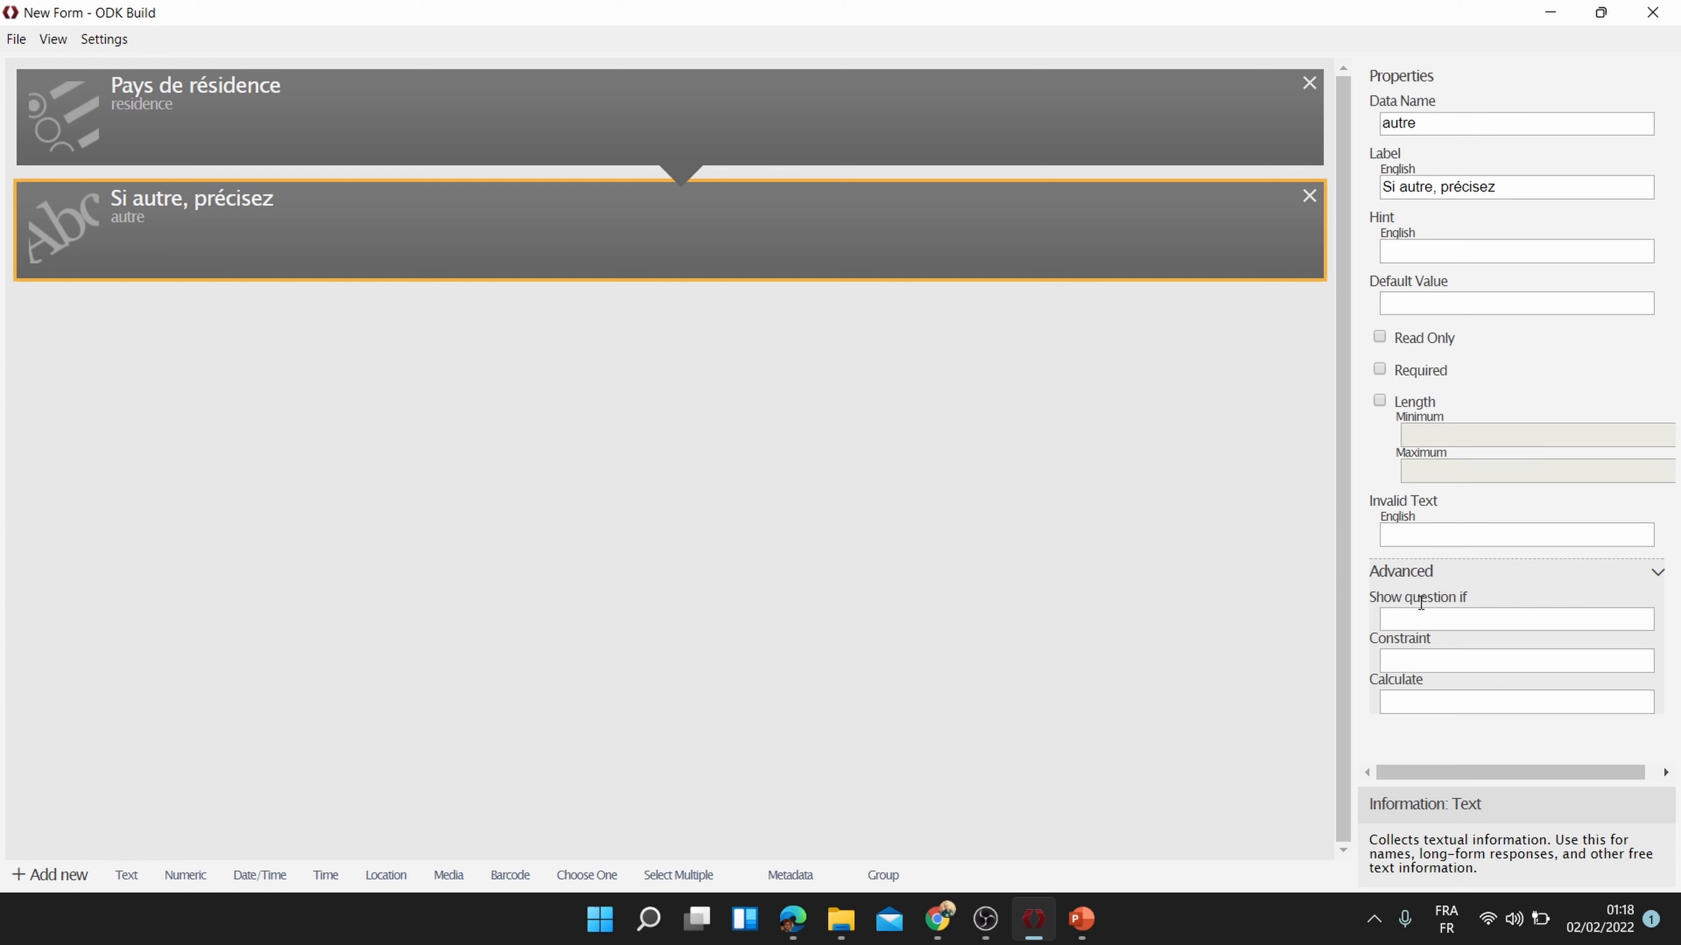
pyautogui.click(1435, 617)
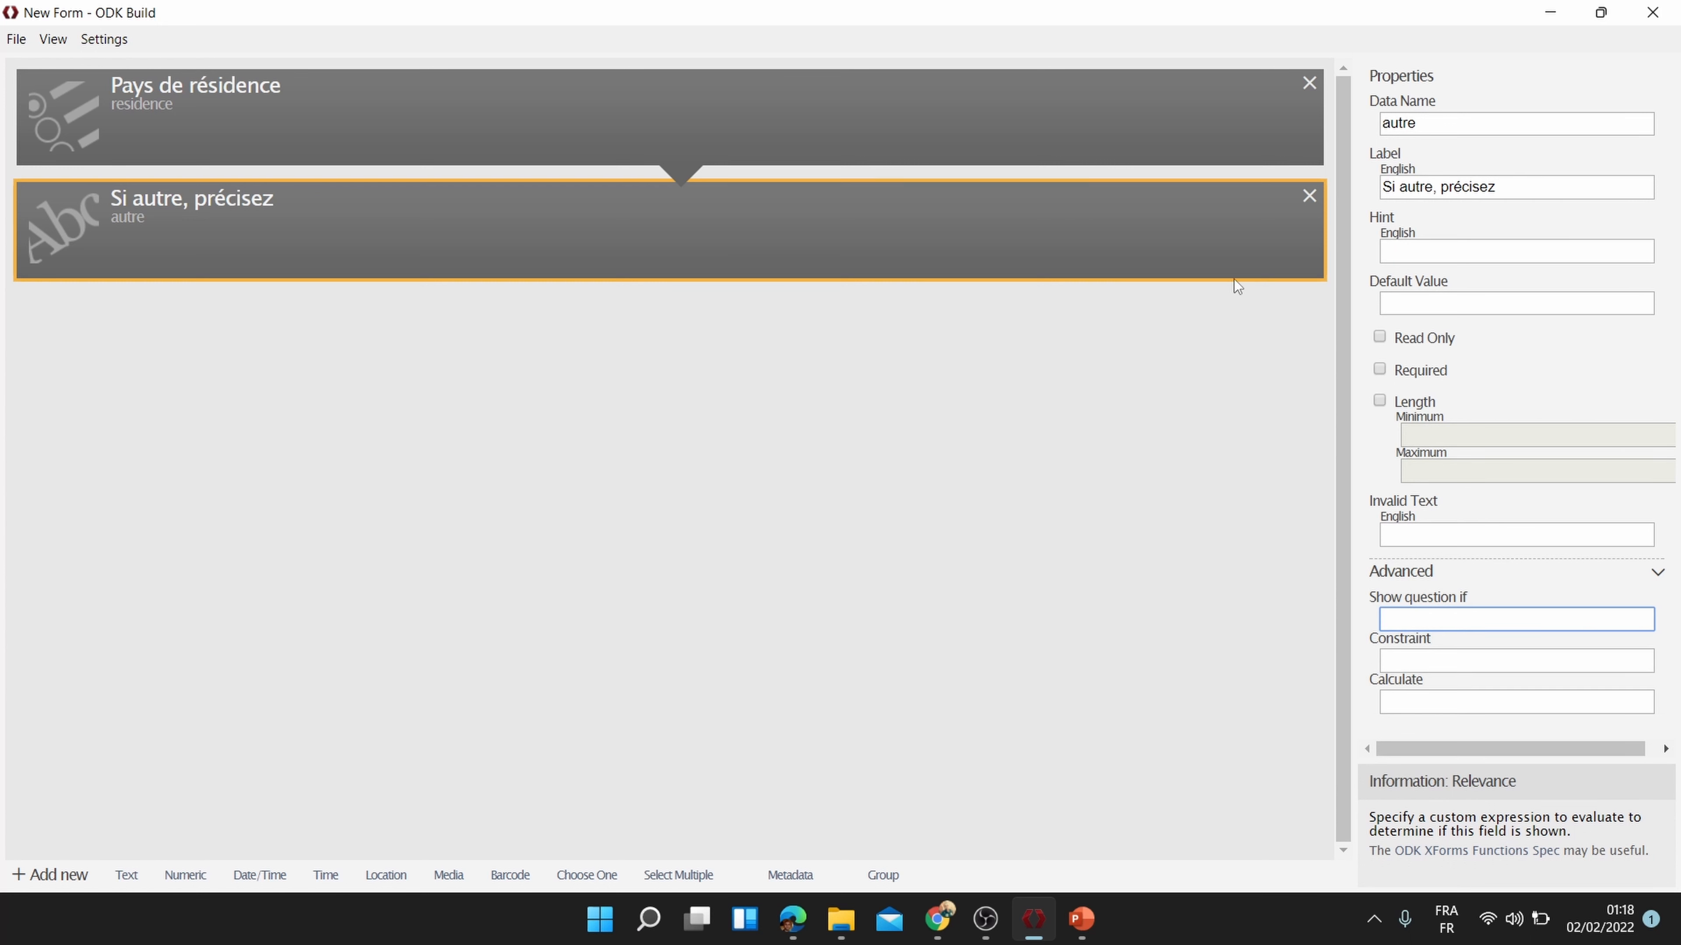
pyautogui.click(1185, 229)
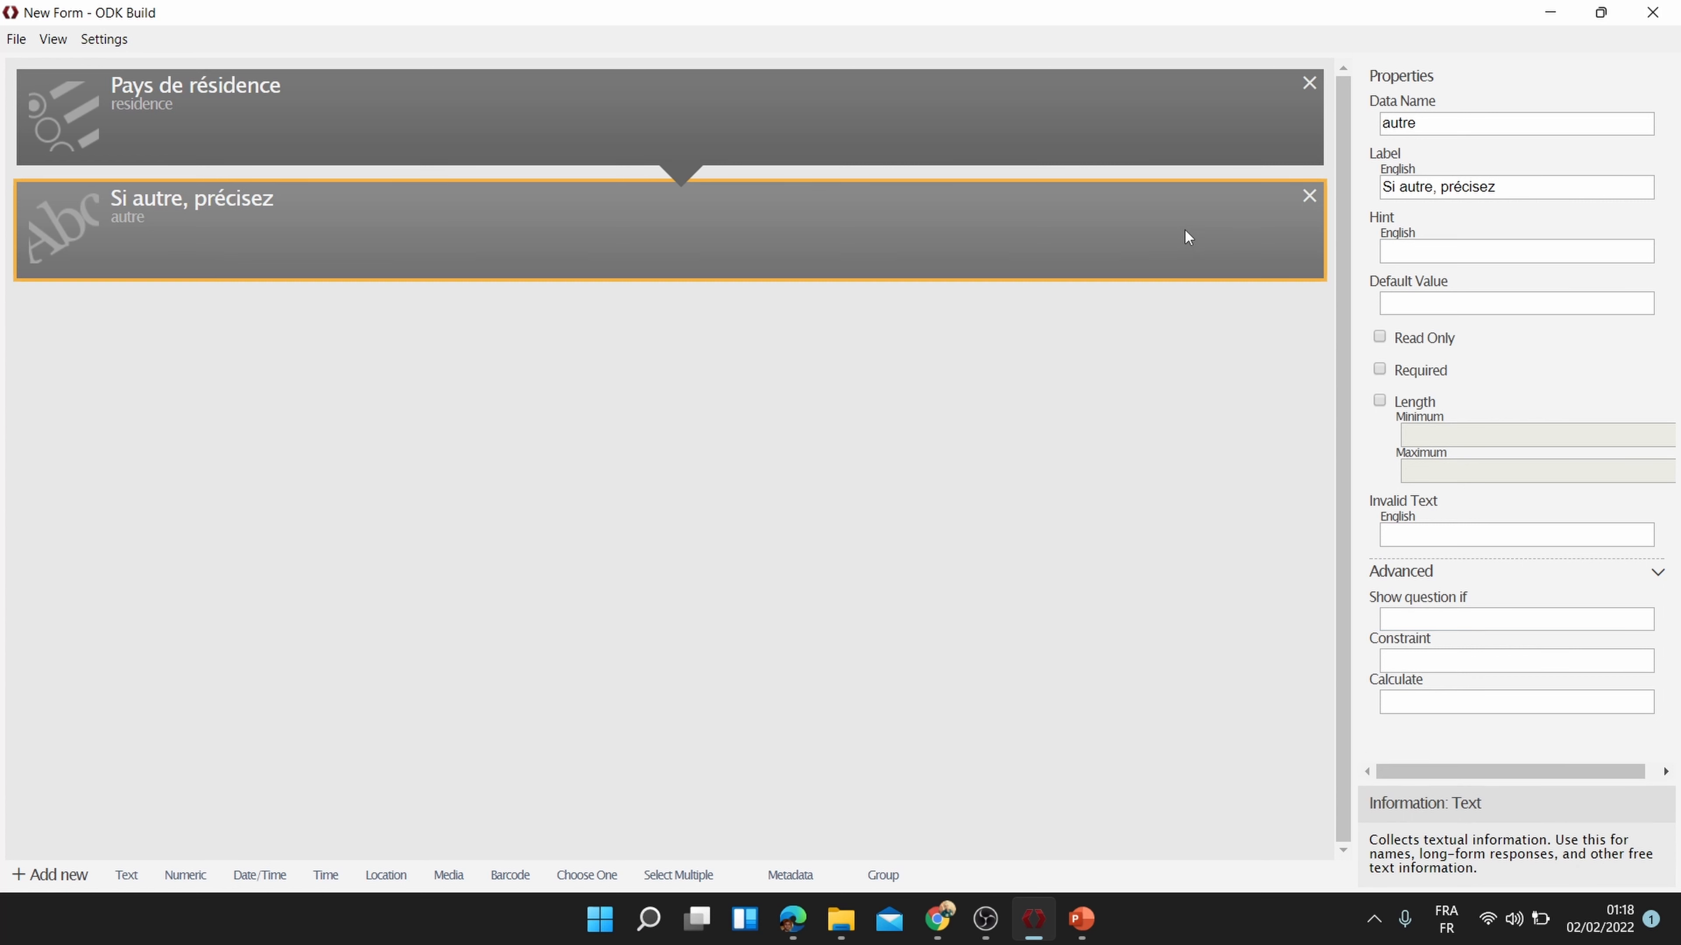
pyautogui.click(1413, 623)
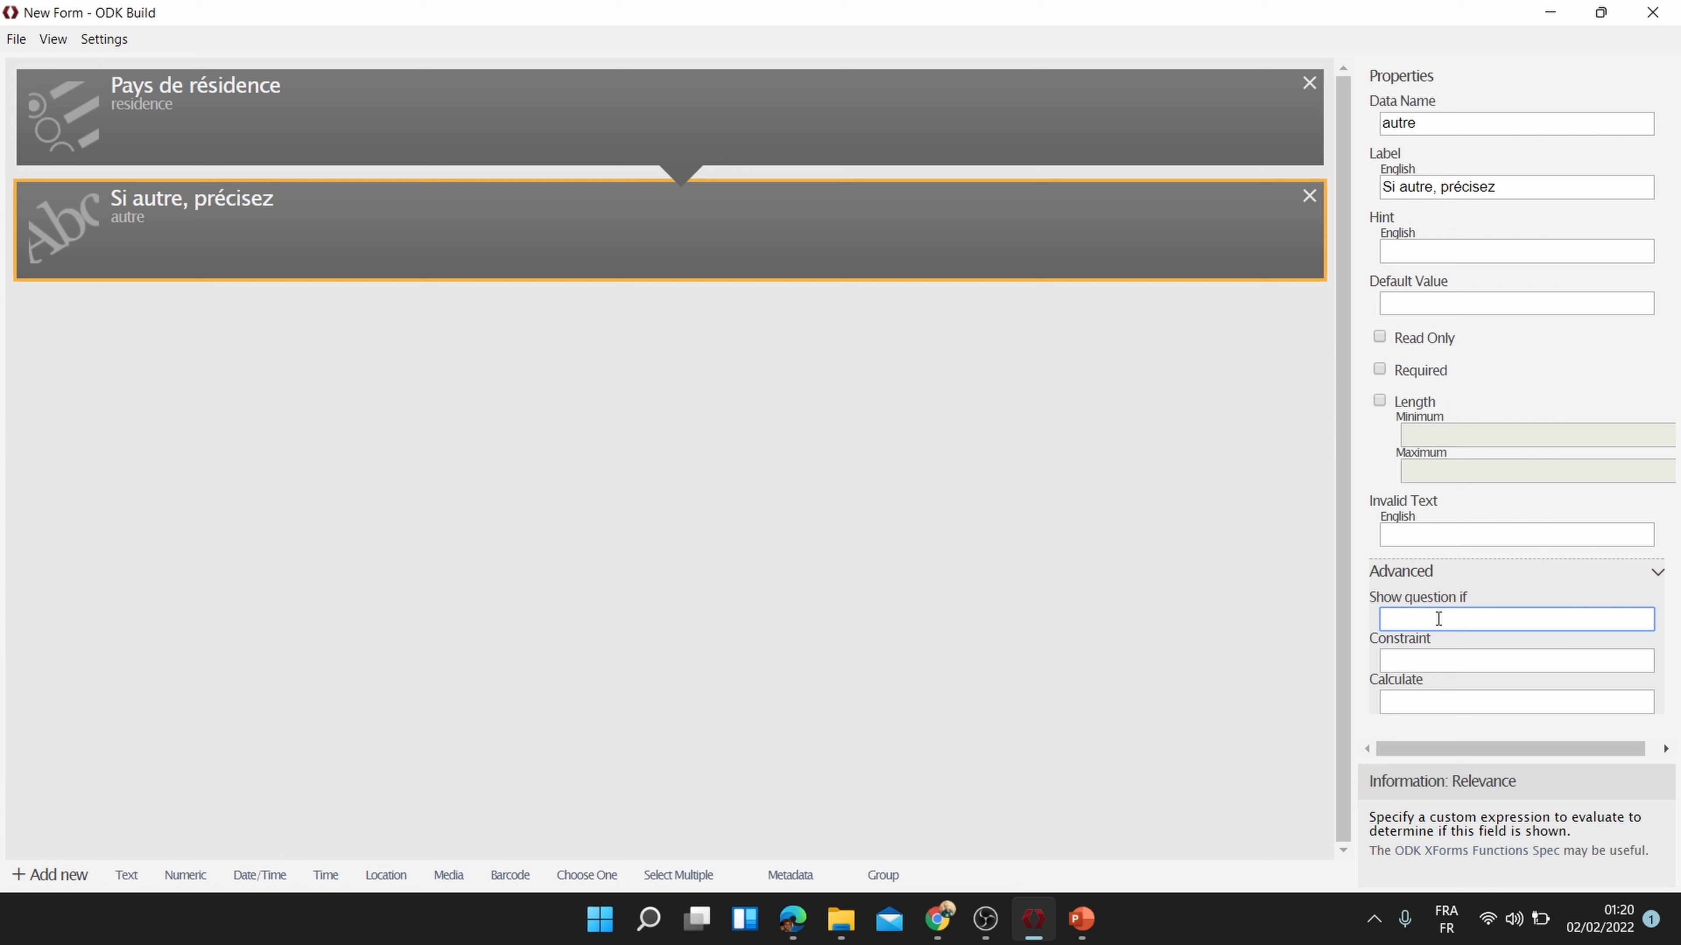
pyautogui.write('${')
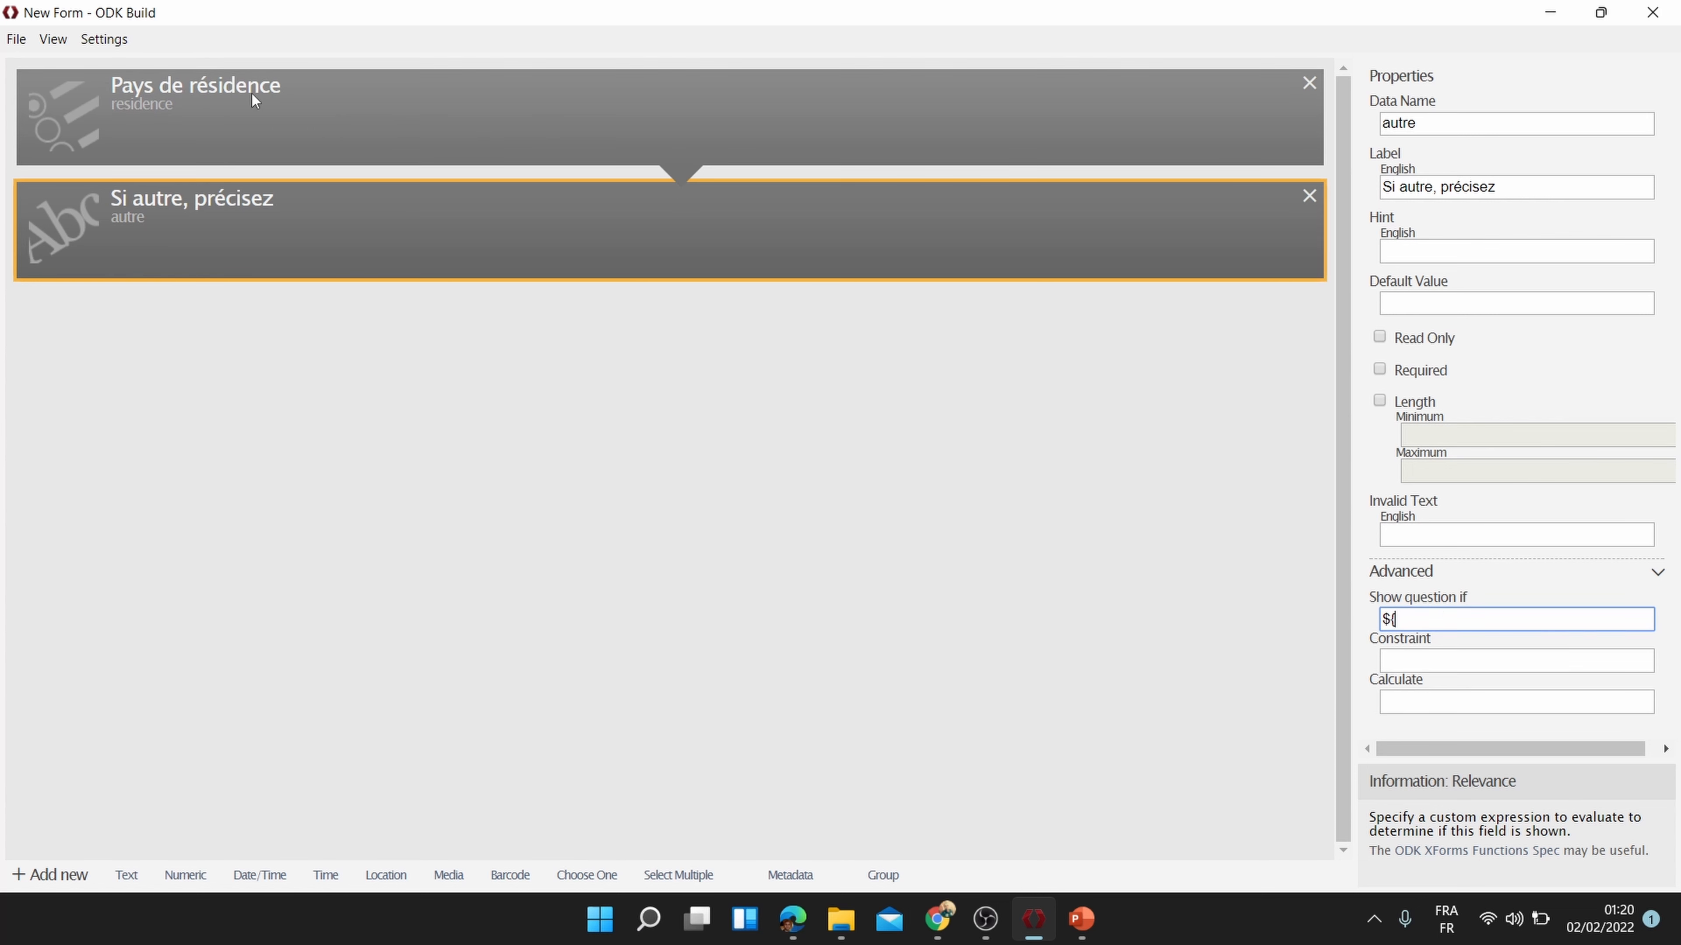
pyautogui.click(634, 112)
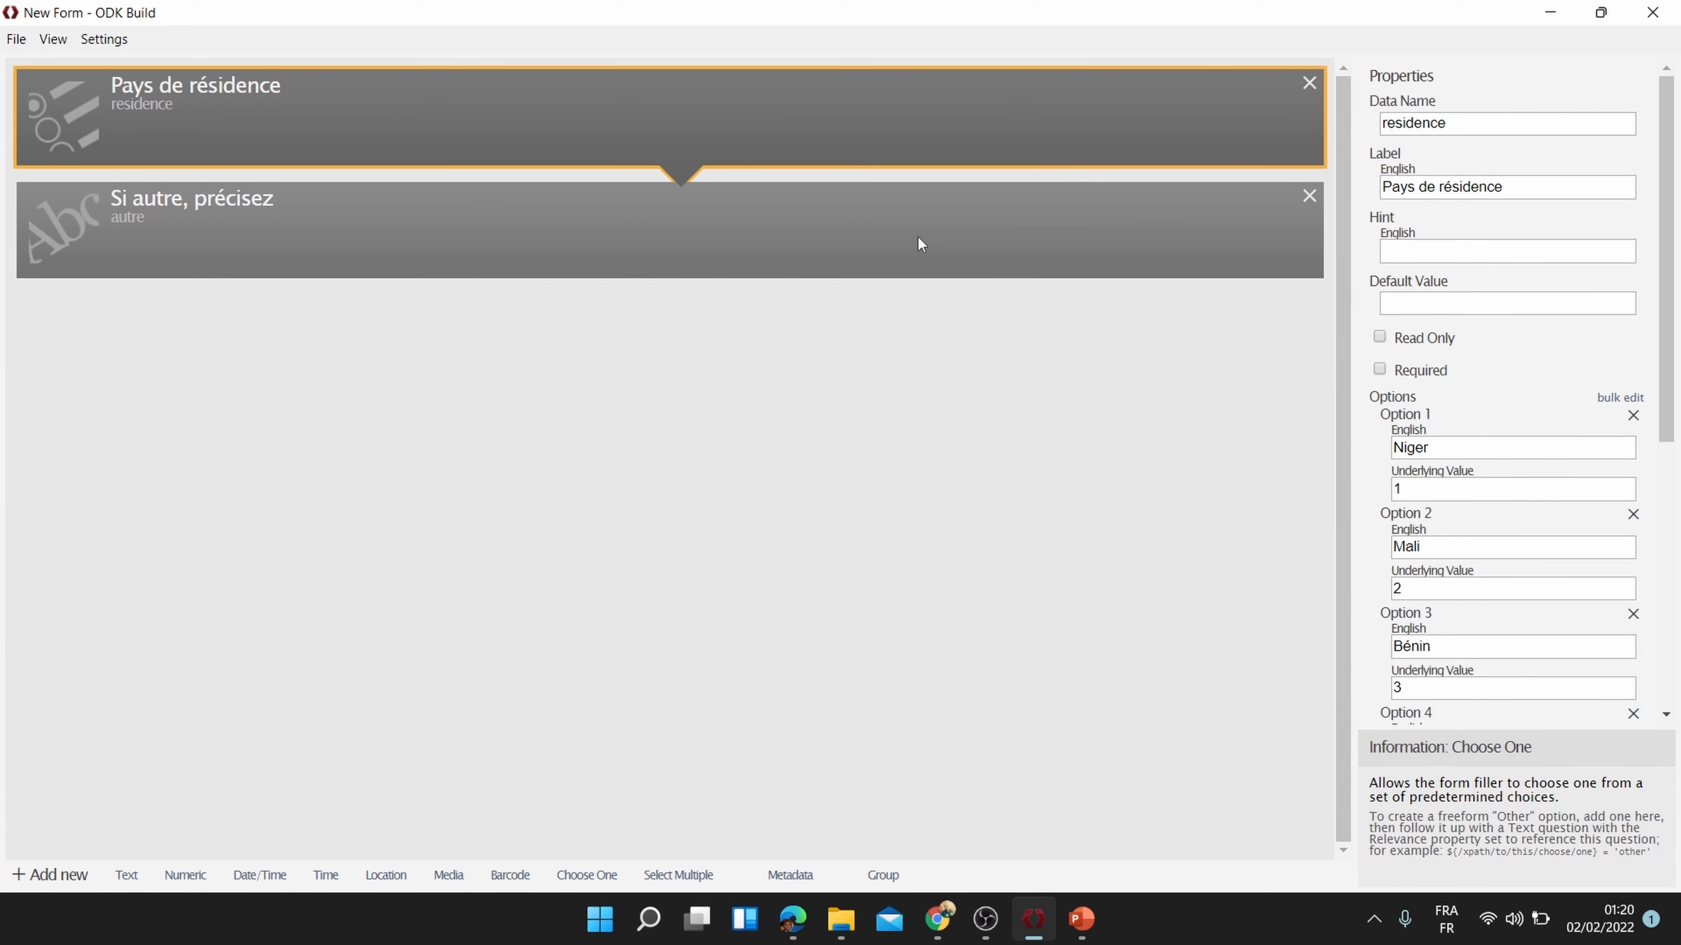
pyautogui.click(1128, 226)
pyautogui.click(1460, 618)
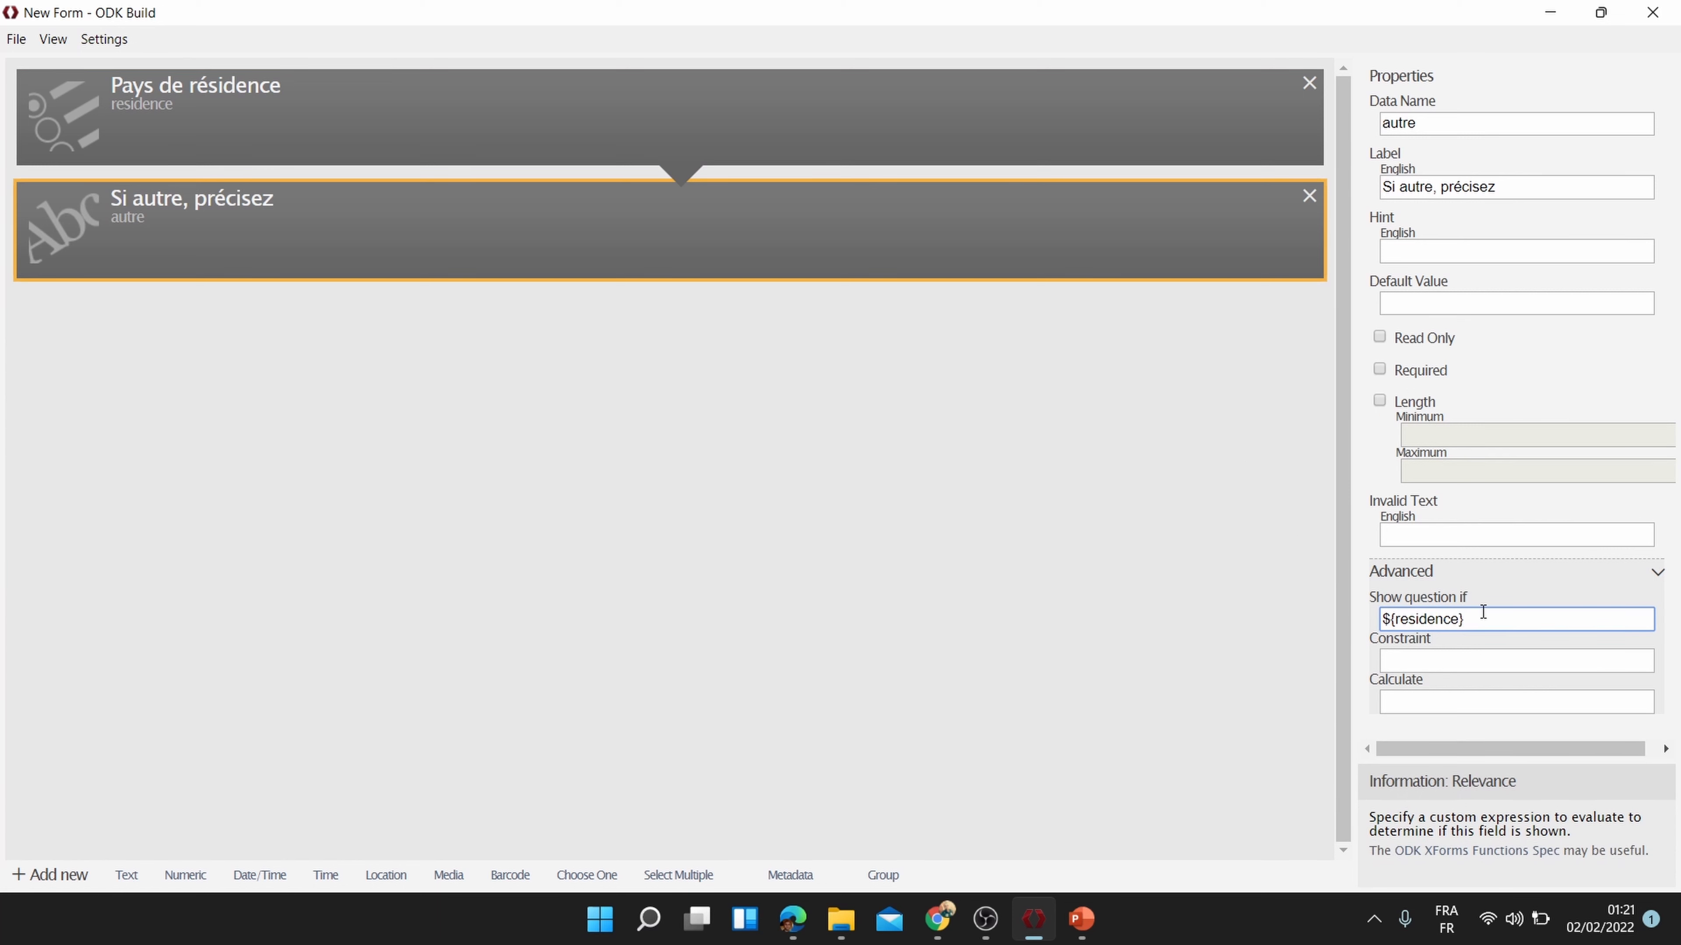
pyautogui.write('=')
# Step: Check the underlying value of the Autre option and complete the Si autre, précisez display condition as "${residence}=4"
pyautogui.click(792, 133)
pyautogui.scroll(-5, 1415, 297)
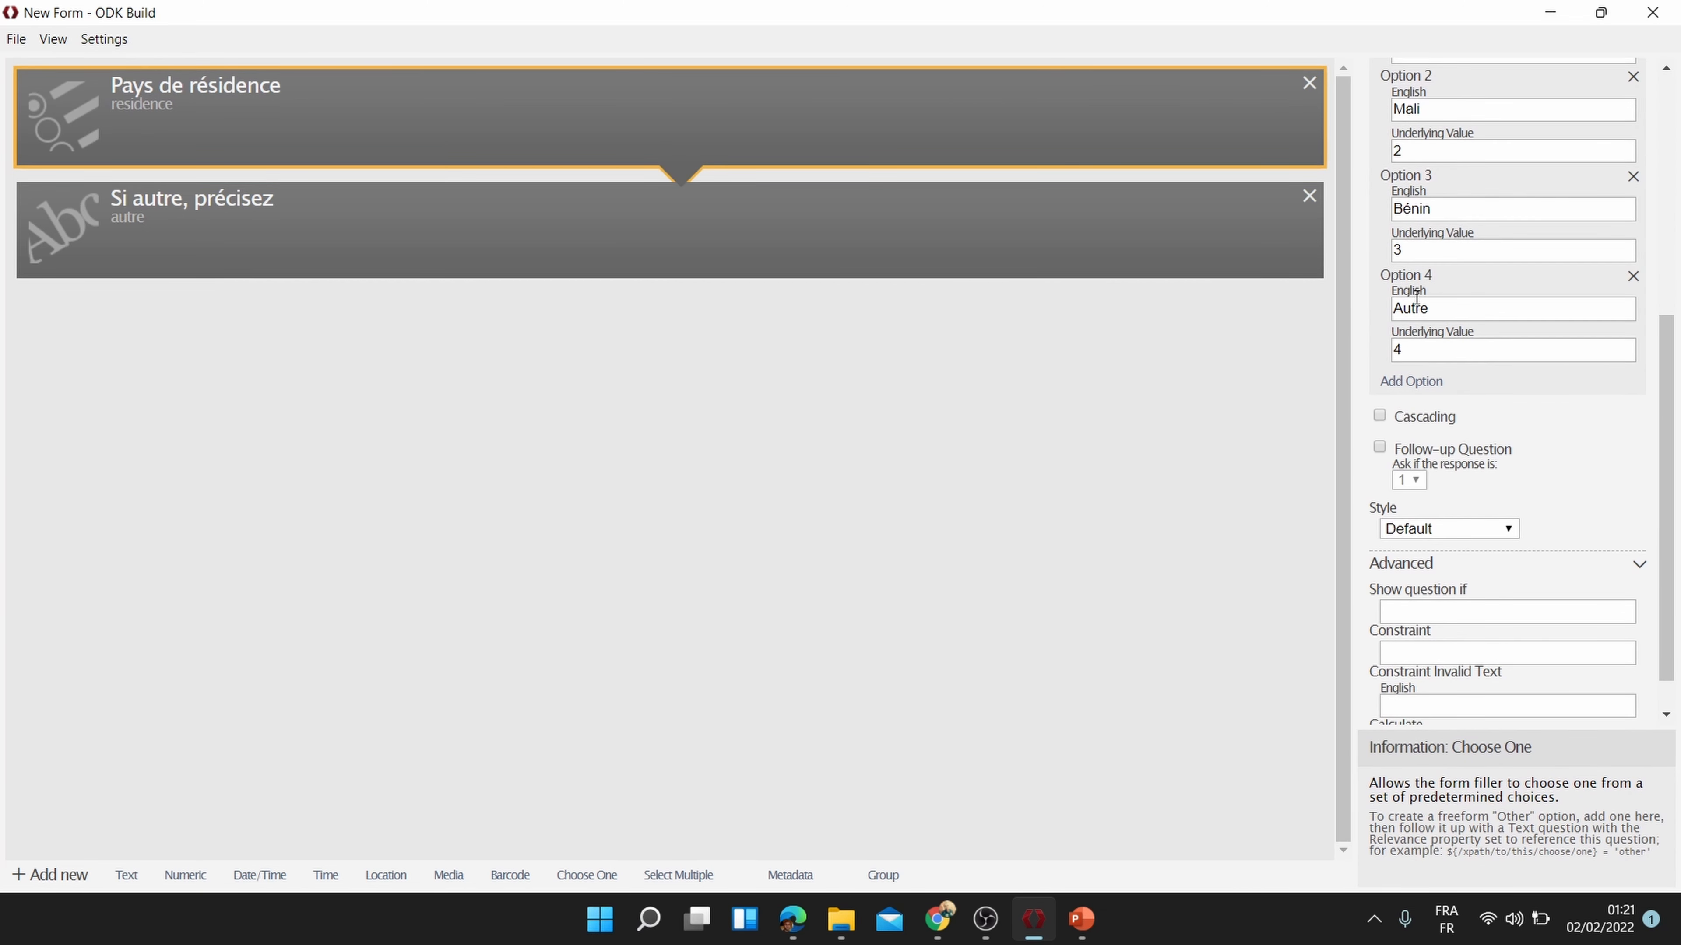
pyautogui.click(1418, 352)
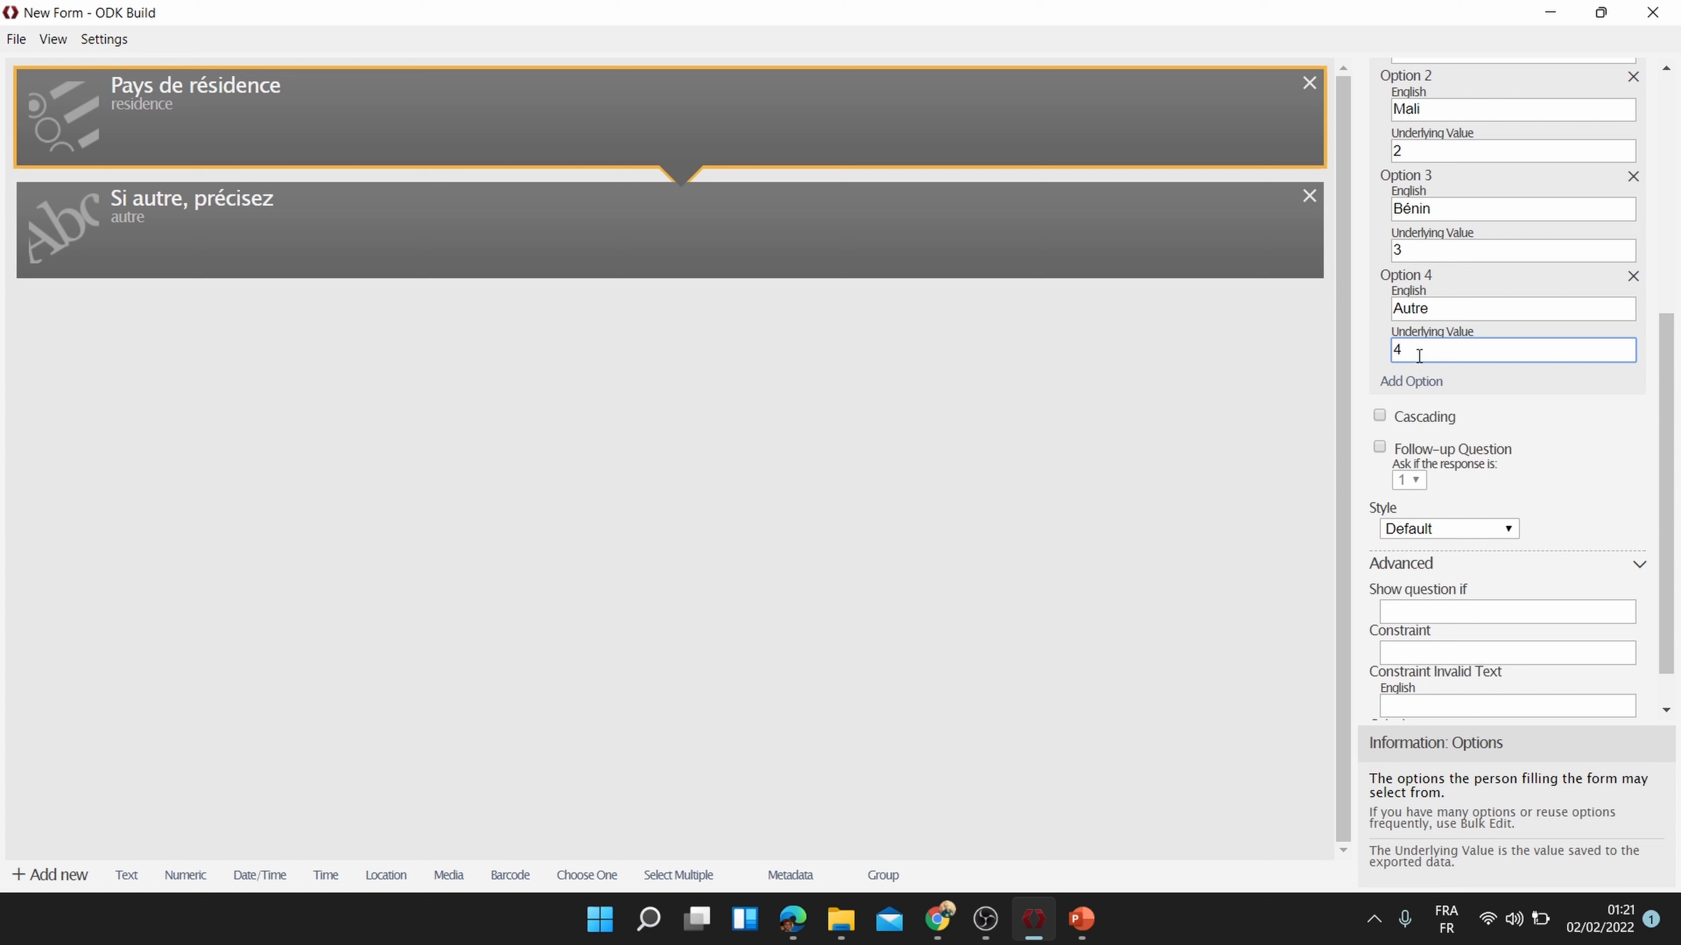
pyautogui.moveTo(1091, 243); pyautogui.dragTo(1244, 381)
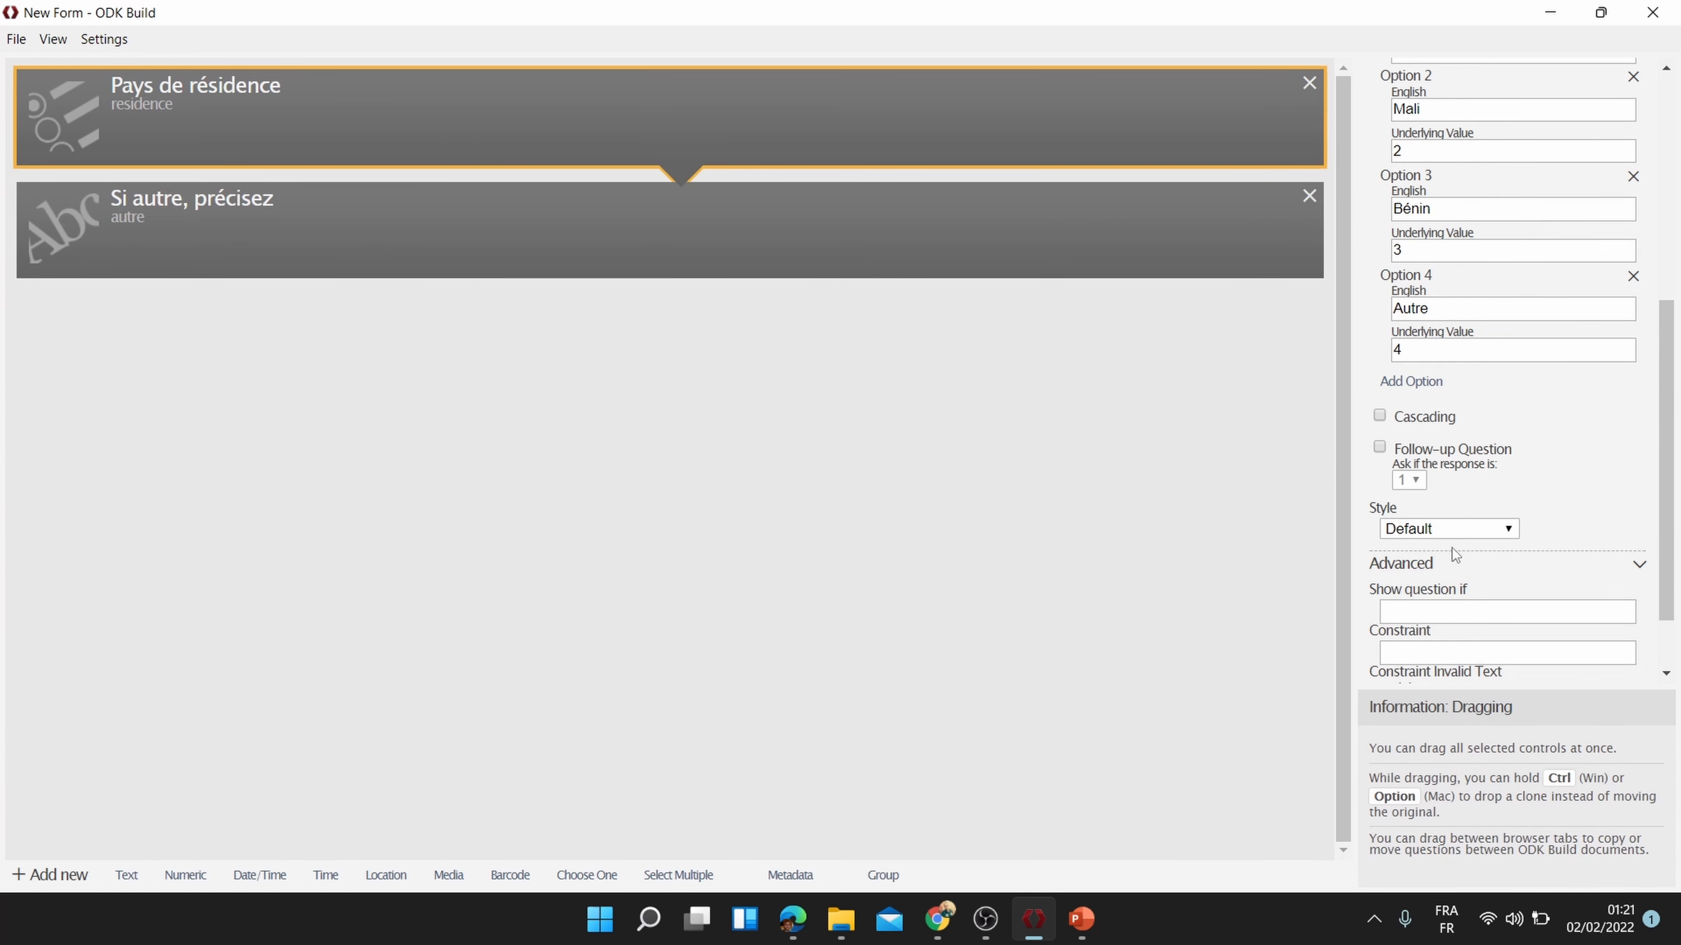
pyautogui.click(1013, 261)
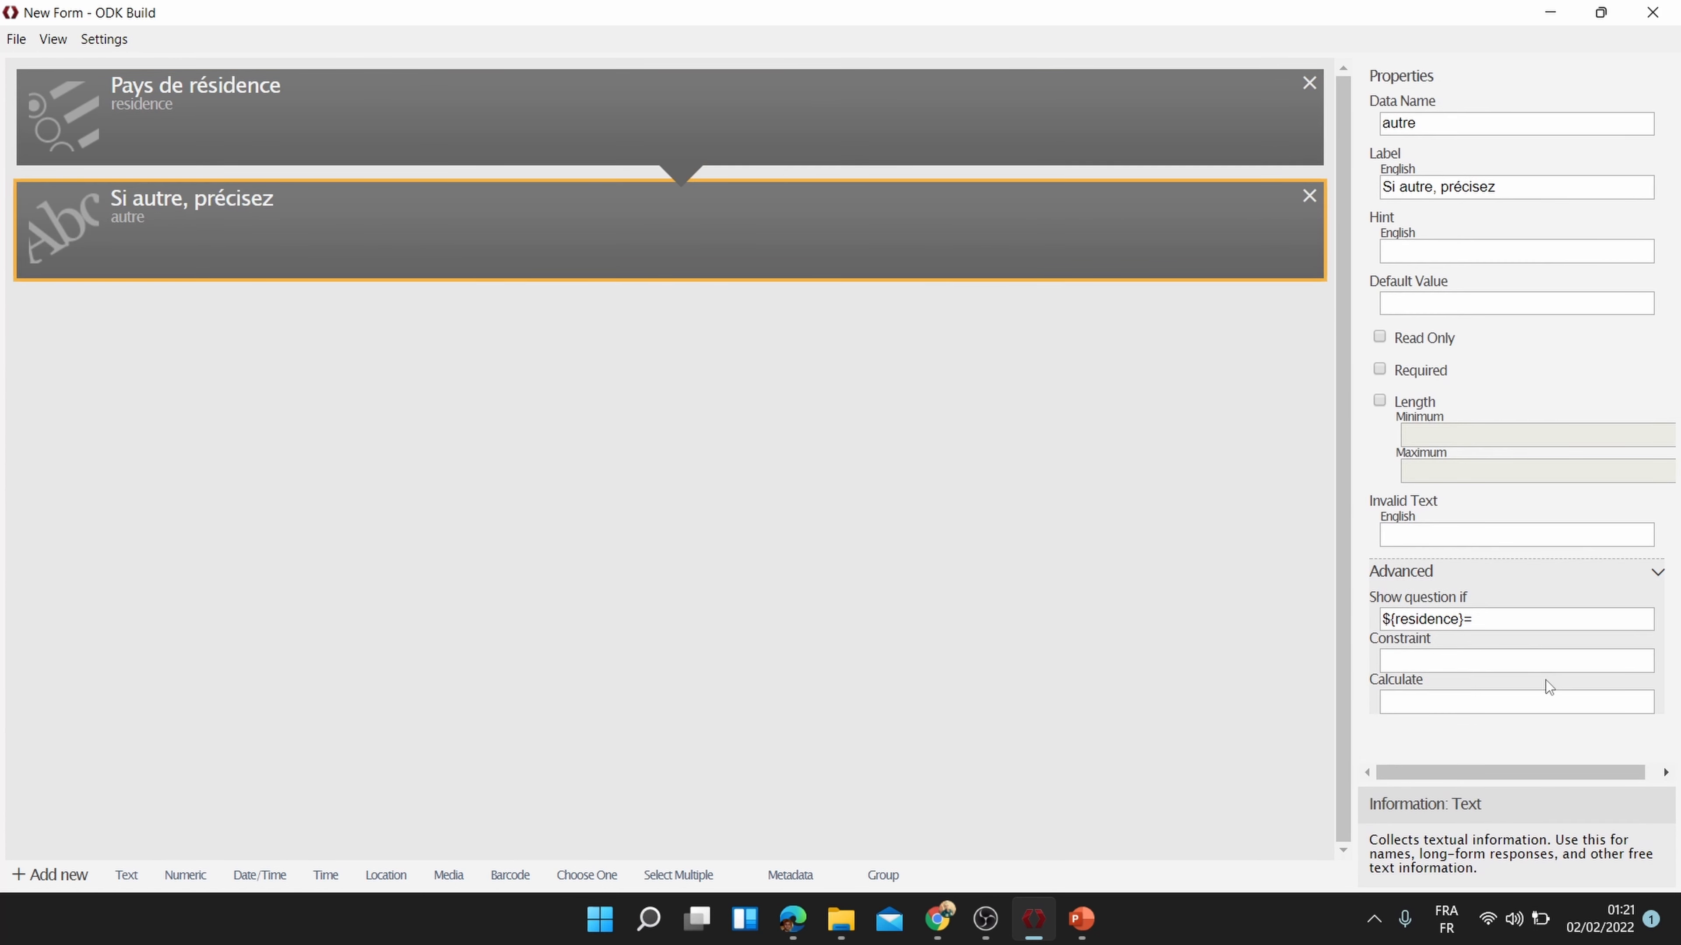
pyautogui.click(1520, 617)
pyautogui.write('4')
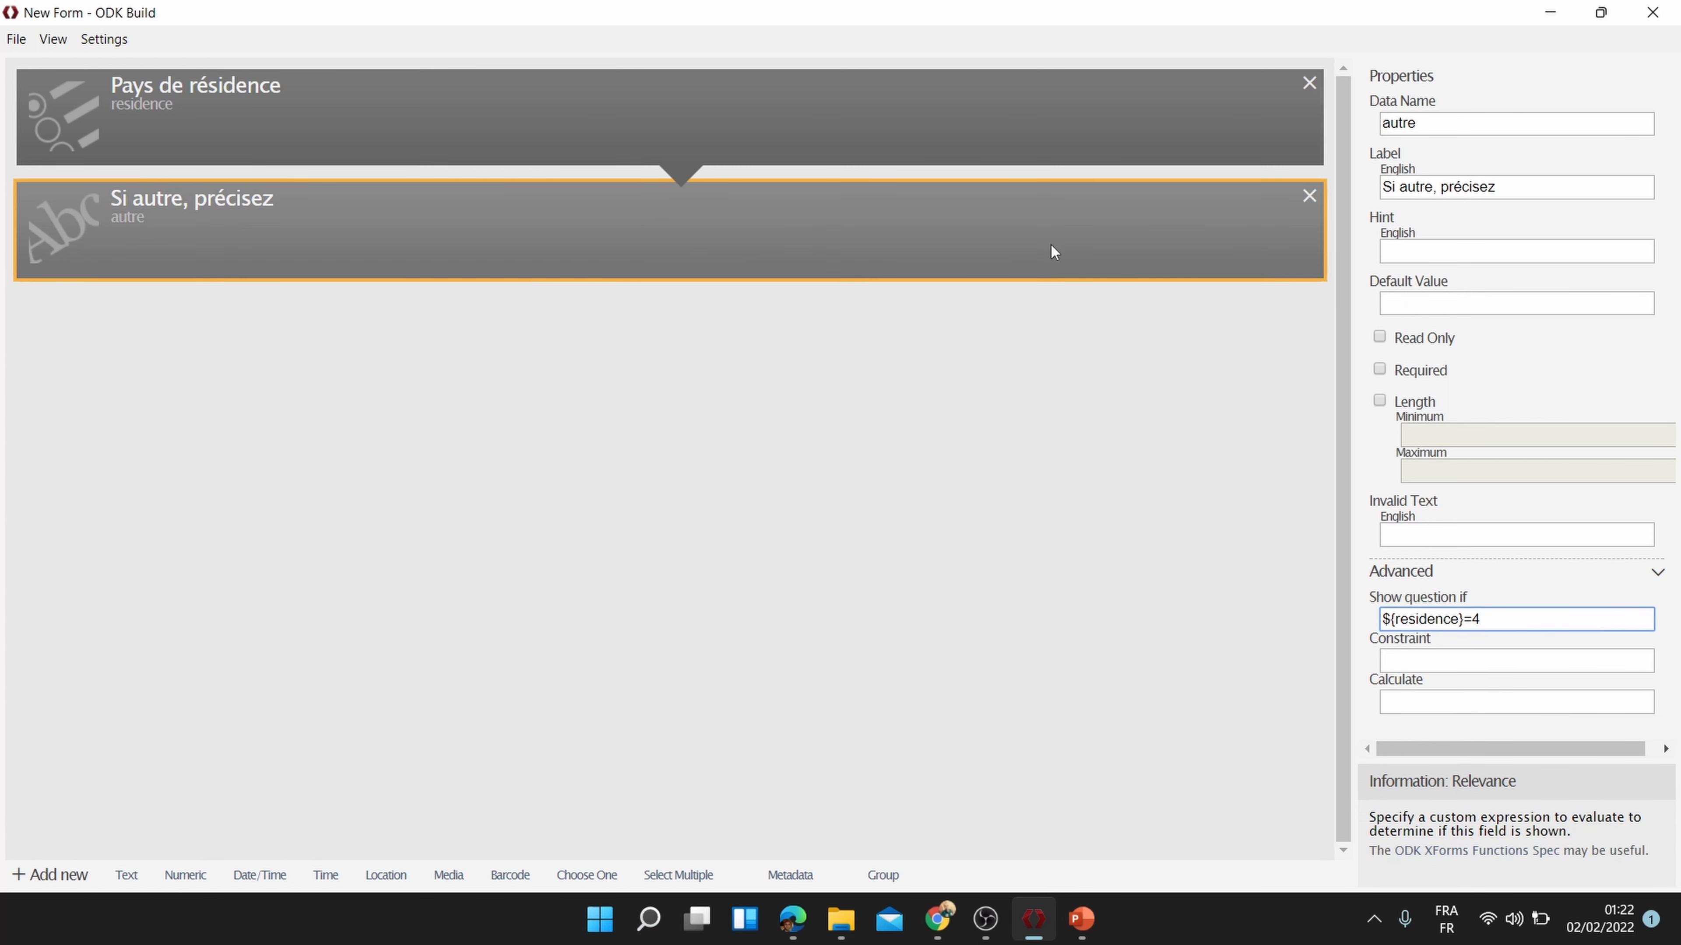
pyautogui.click(1036, 238)
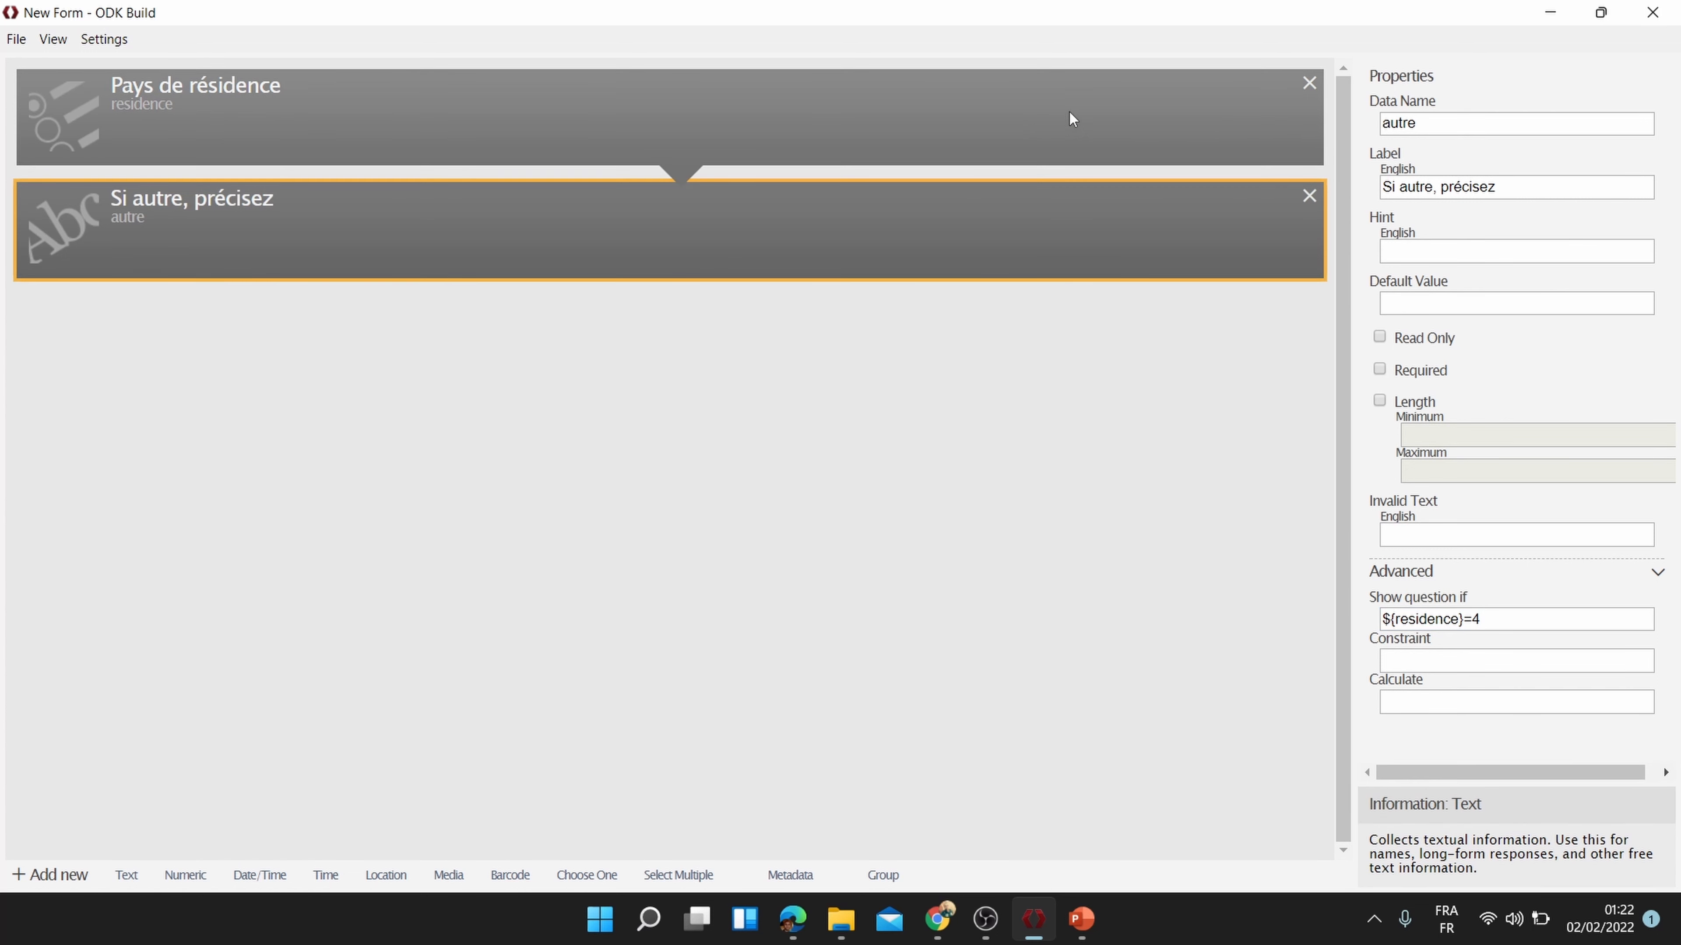
# Step: Recheck the Pays de résidence option values, reselect the Si autre, précisez question and view the Sondage 1 form in Chrome
pyautogui.click(1070, 114)
pyautogui.scroll(-5, 1504, 570)
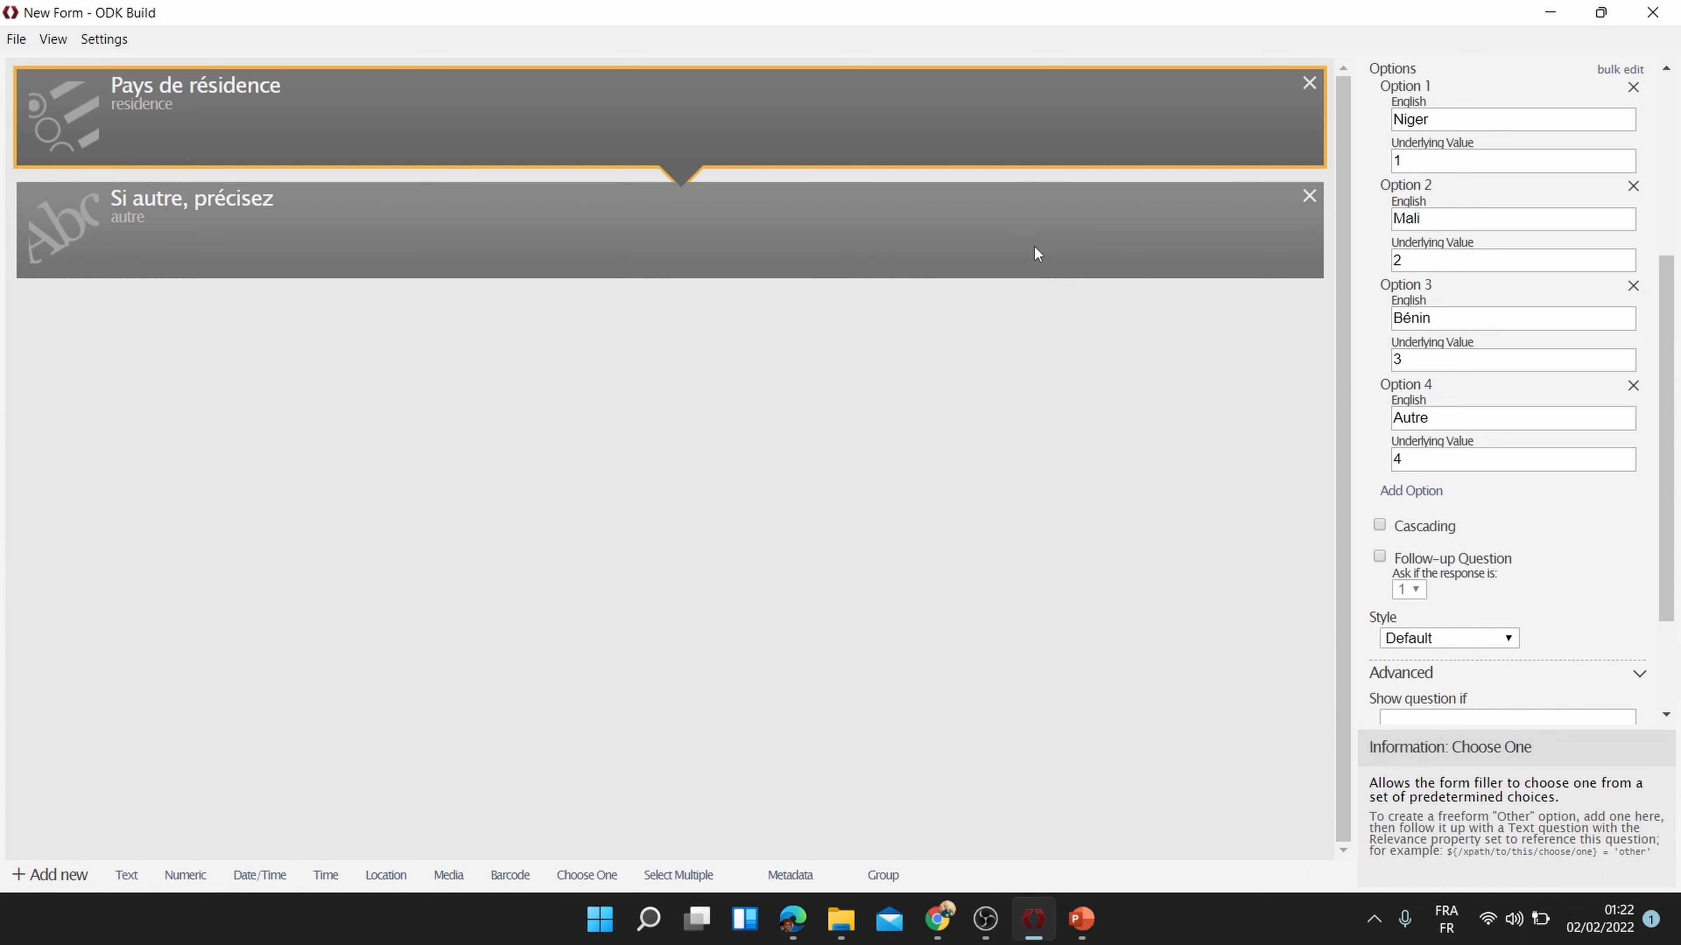
pyautogui.click(1258, 238)
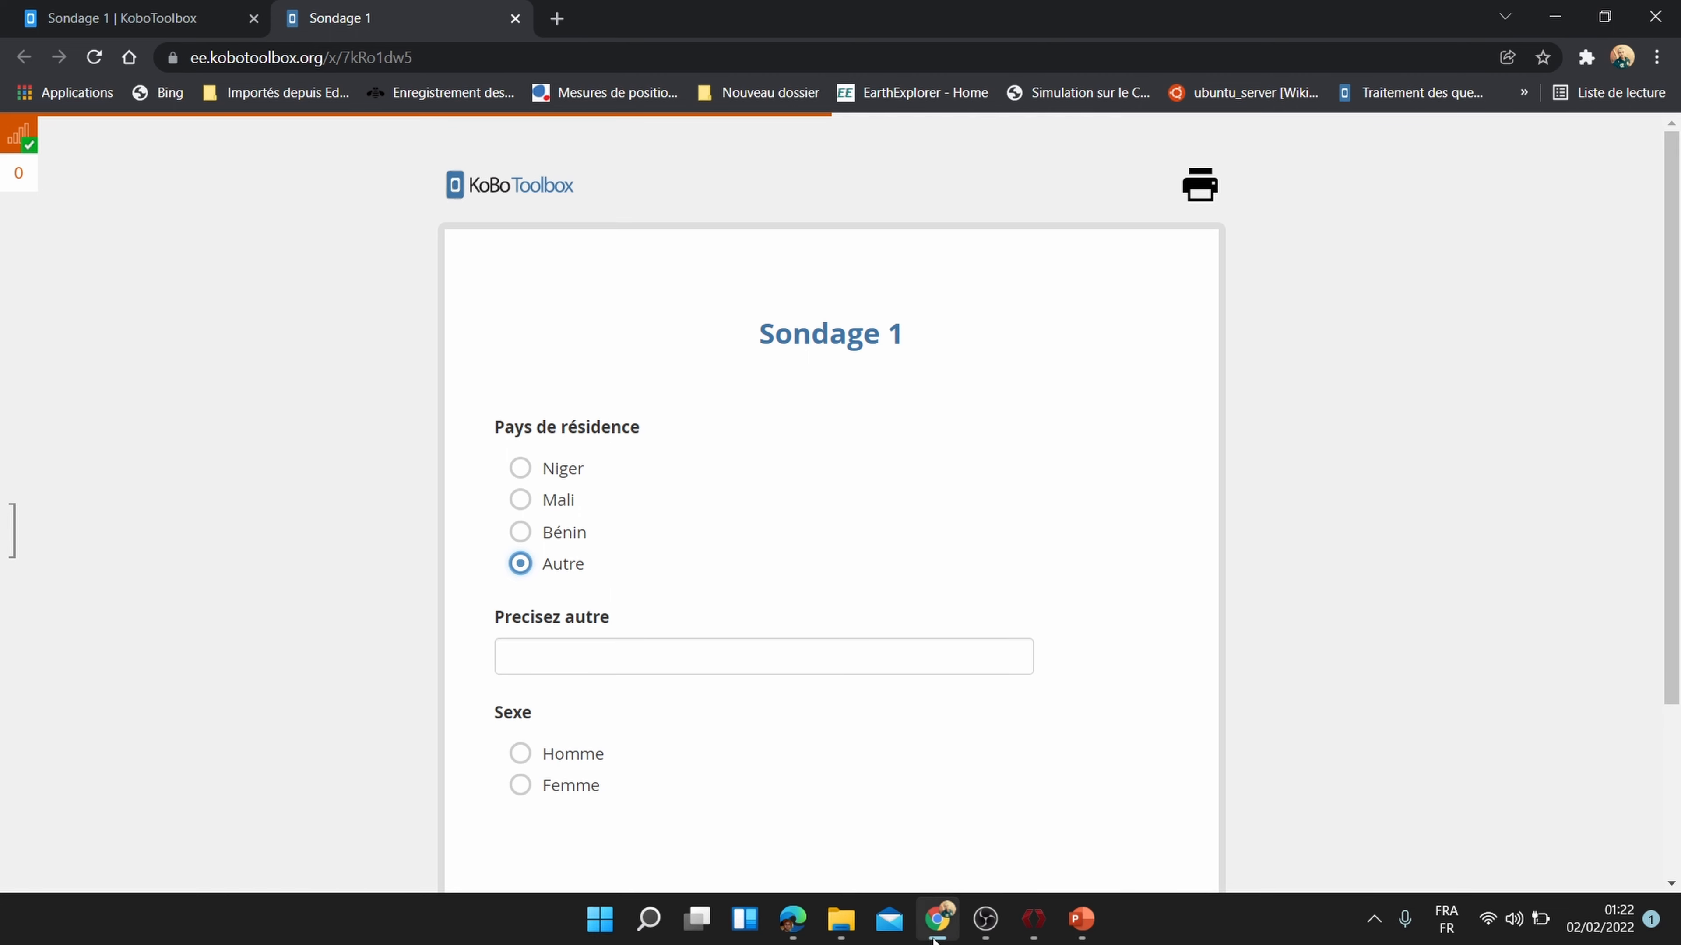
# Step: Switch back to ODK Build and add a Choose One question with data name sexe and label Sexe
pyautogui.click(1033, 919)
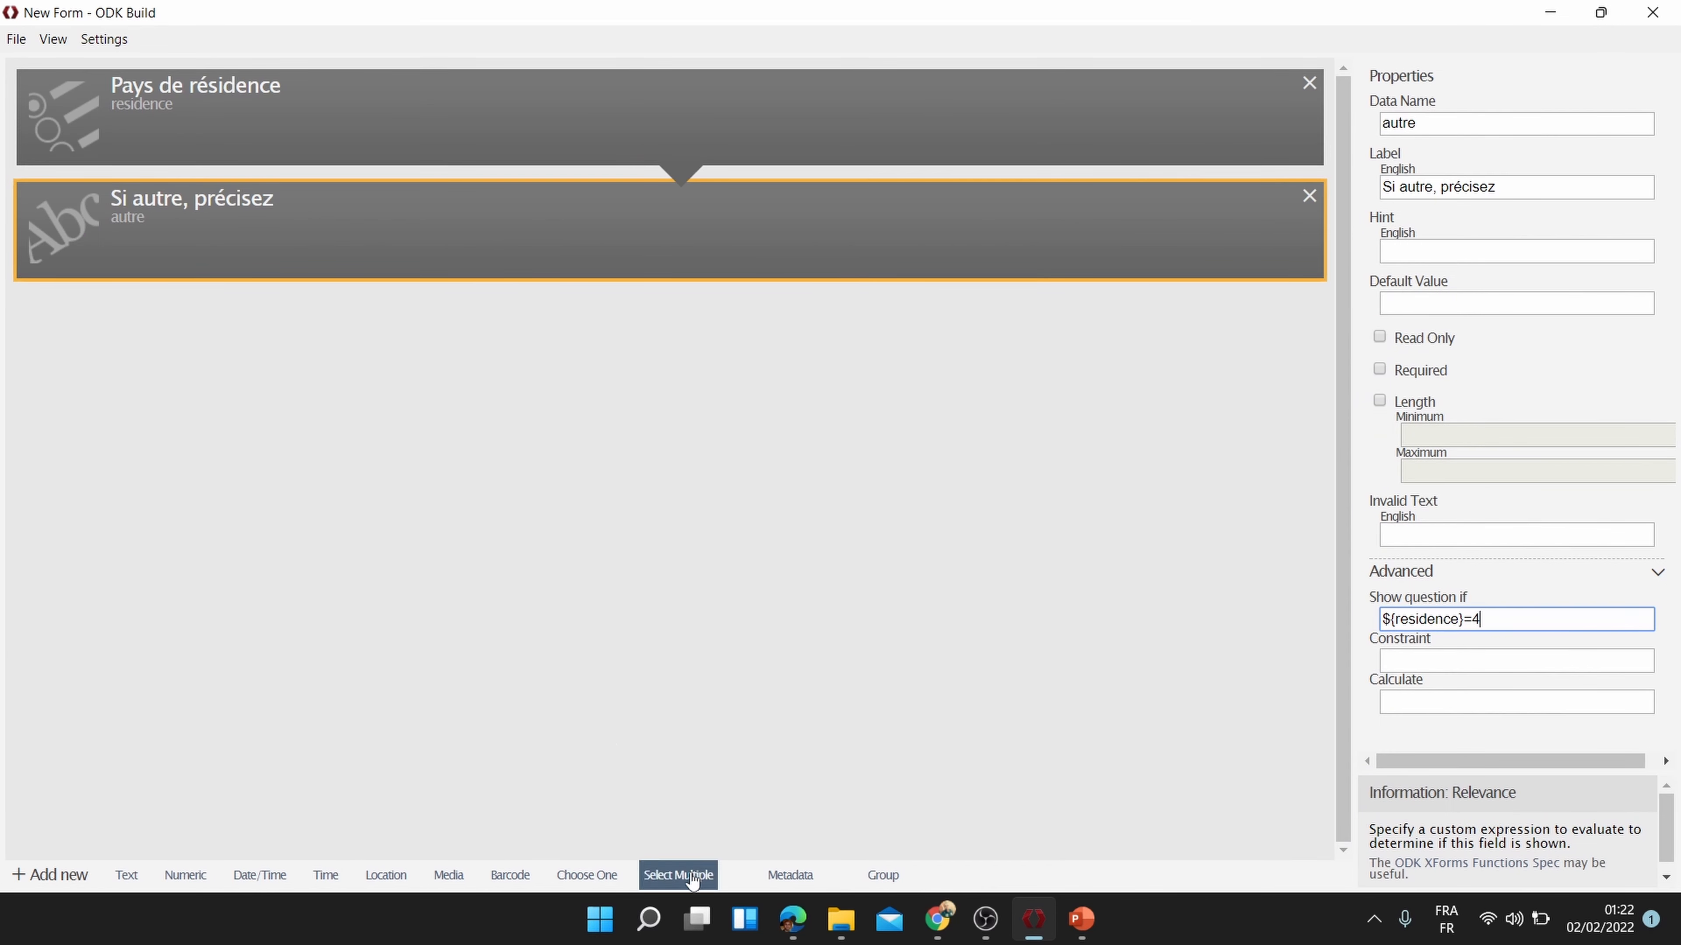
pyautogui.click(606, 878)
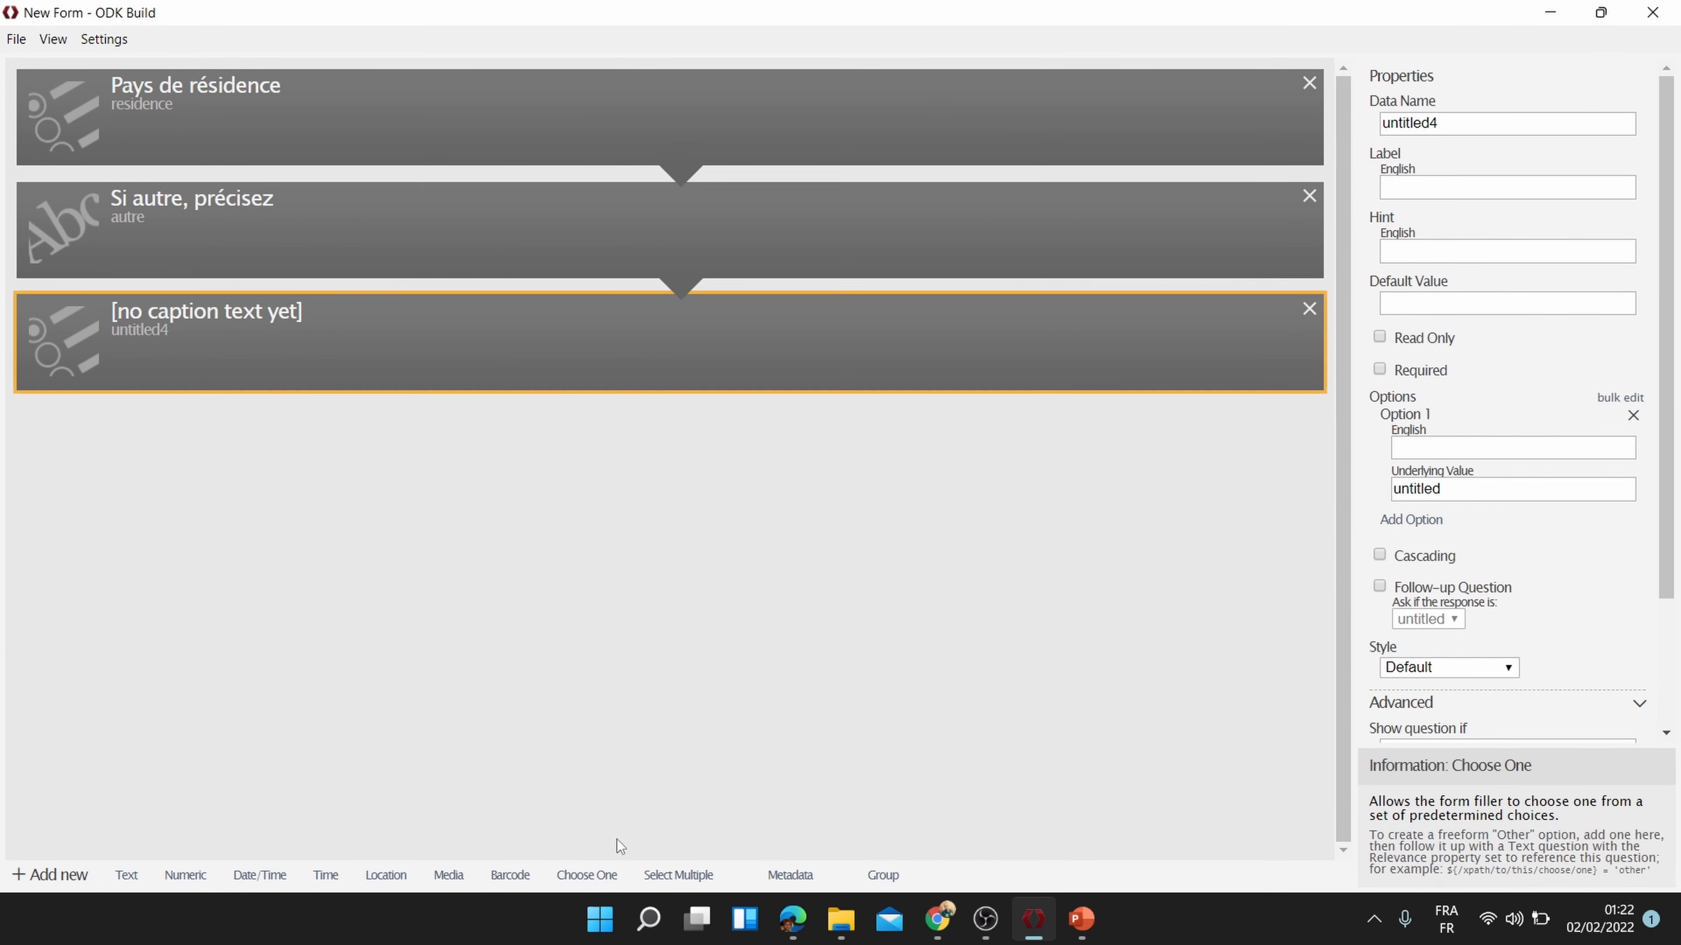
pyautogui.doubleClick(1469, 125)
pyautogui.write('sexe')
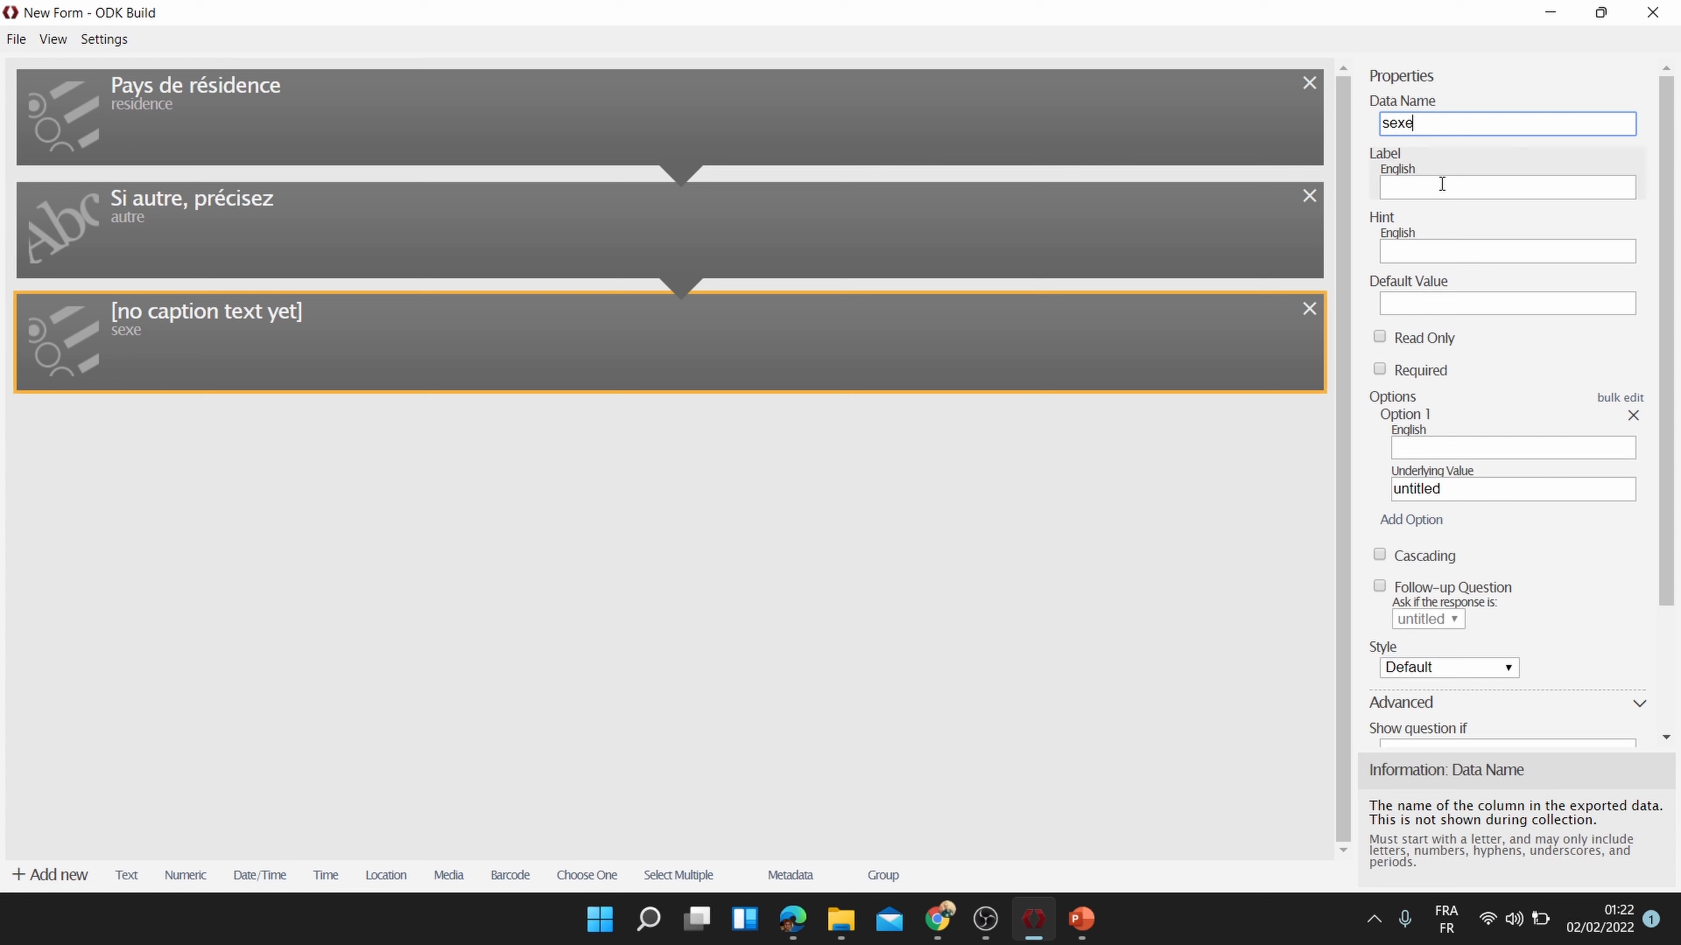
pyautogui.click(1458, 184)
pyautogui.write('Sexe')
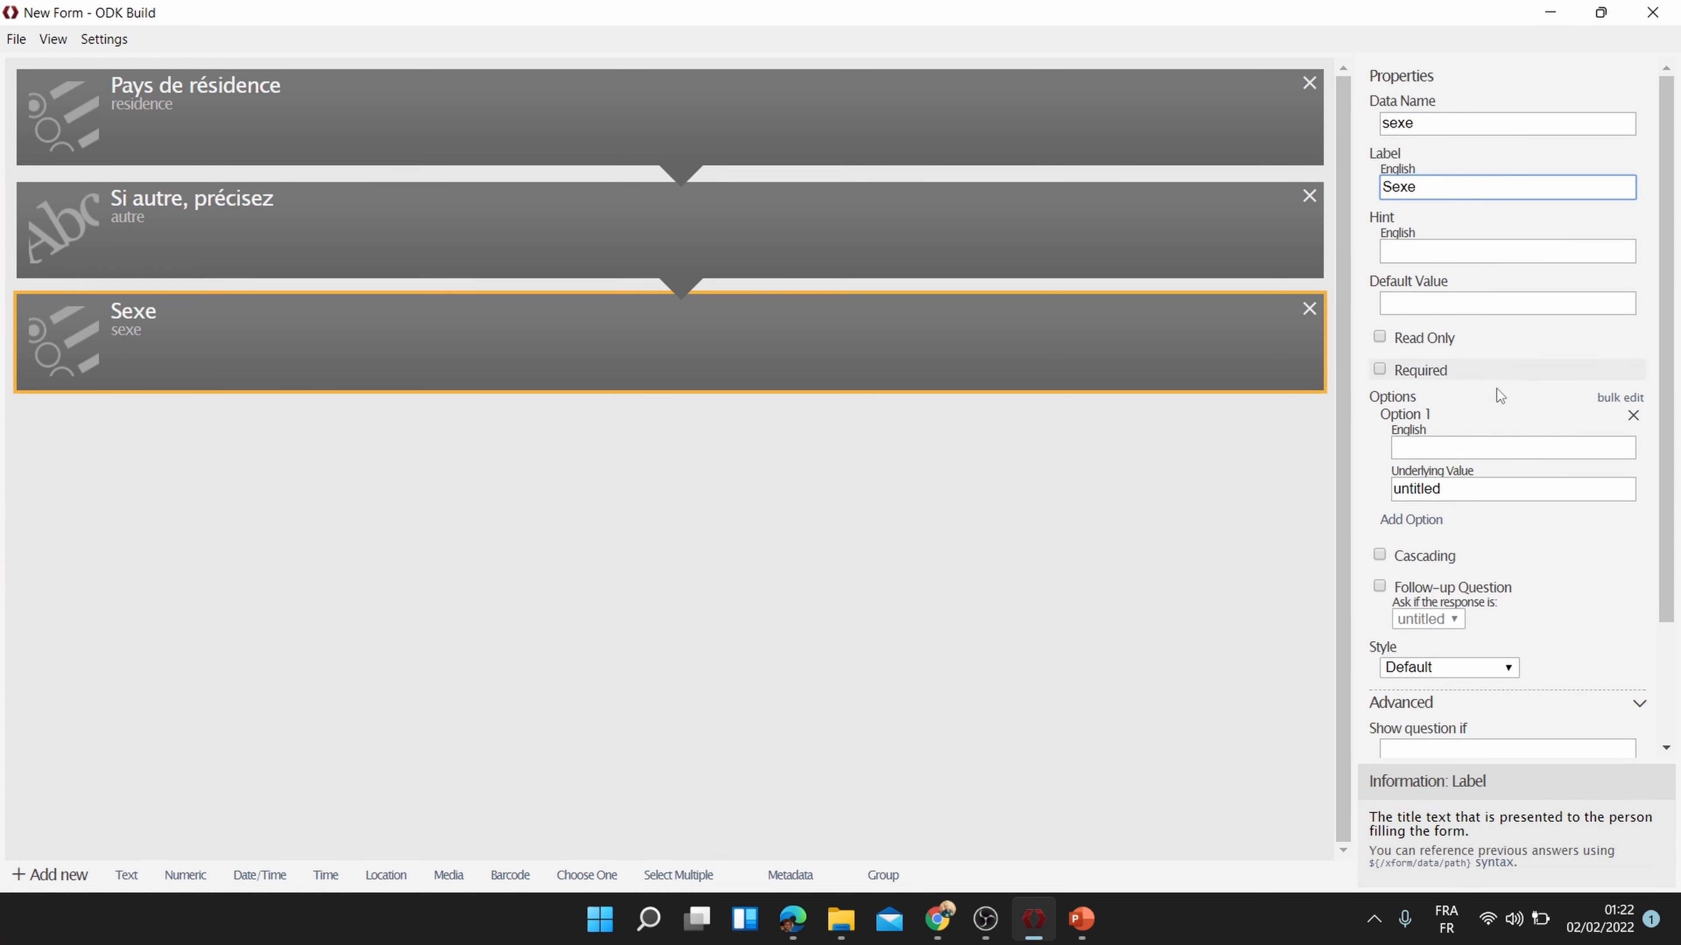
# Step: Give the Sexe question two options: Homme with underlying value 1 and Femme with underlying value 2
pyautogui.click(1438, 442)
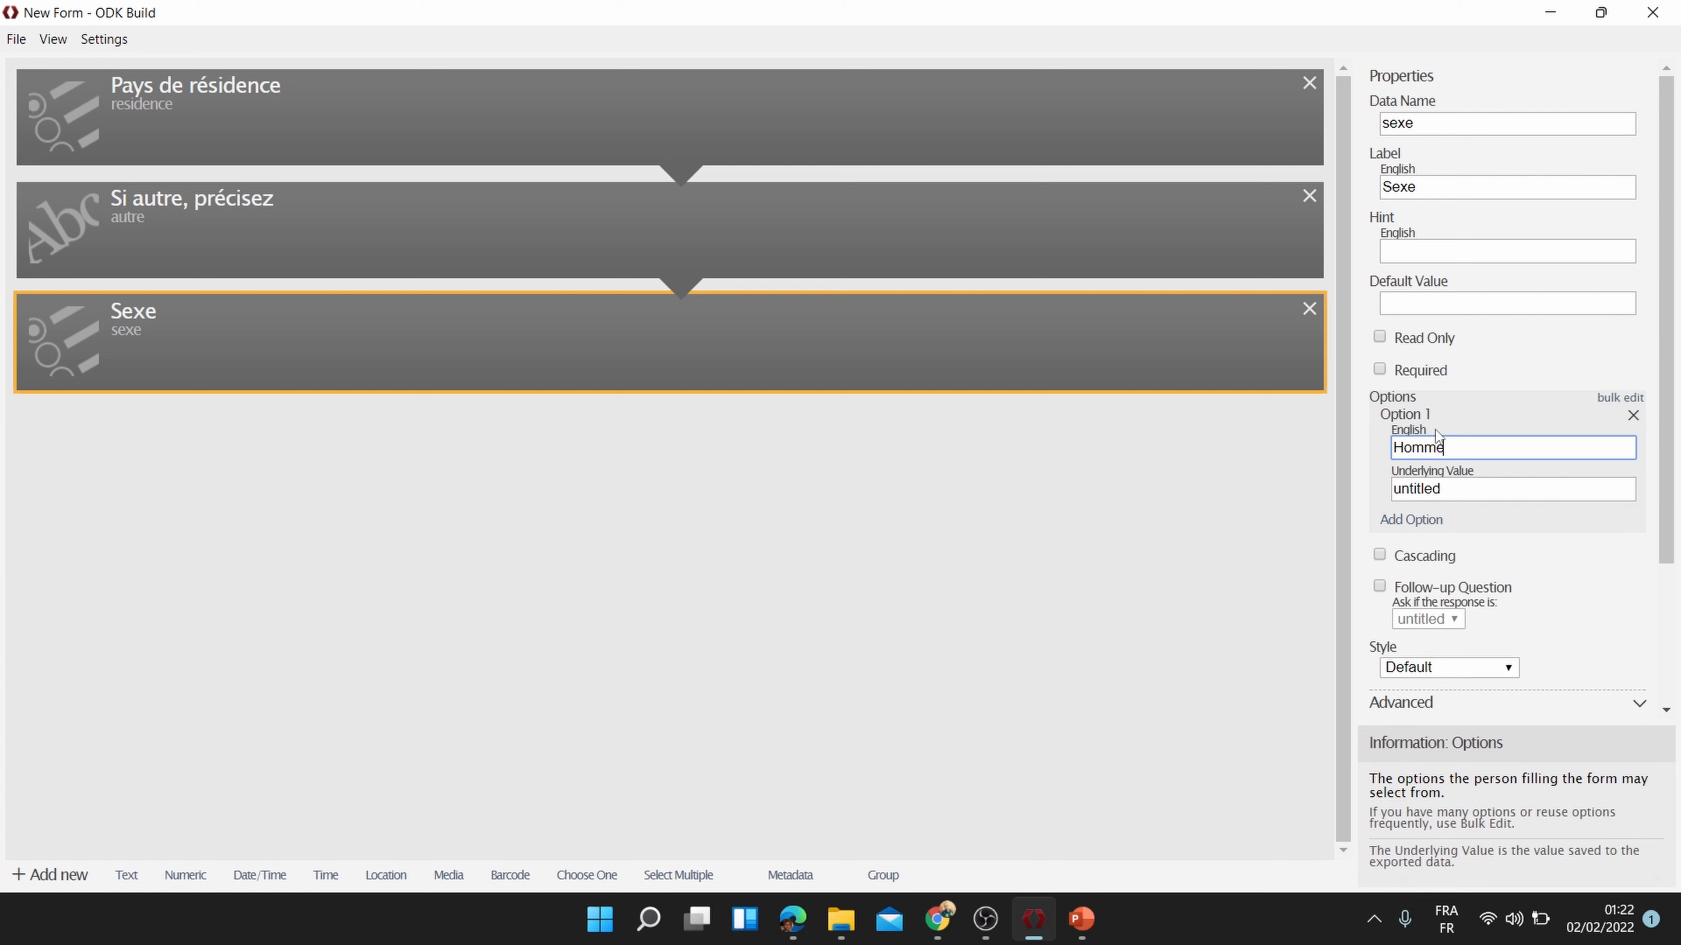
pyautogui.press('Tab')
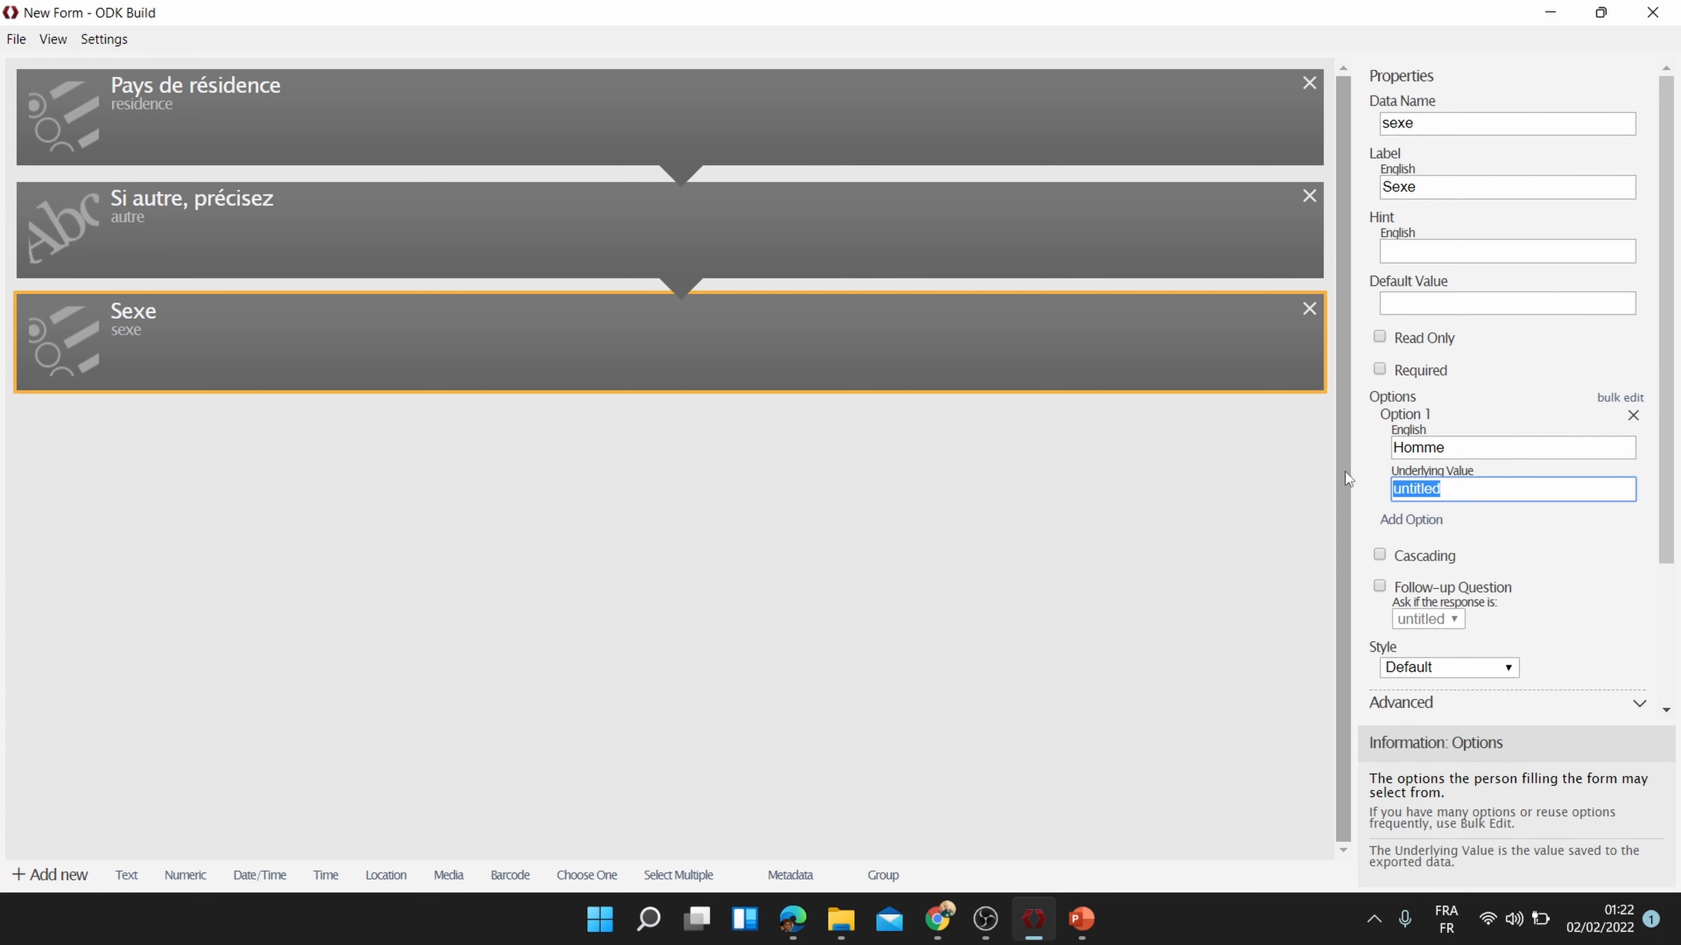
pyautogui.write('1')
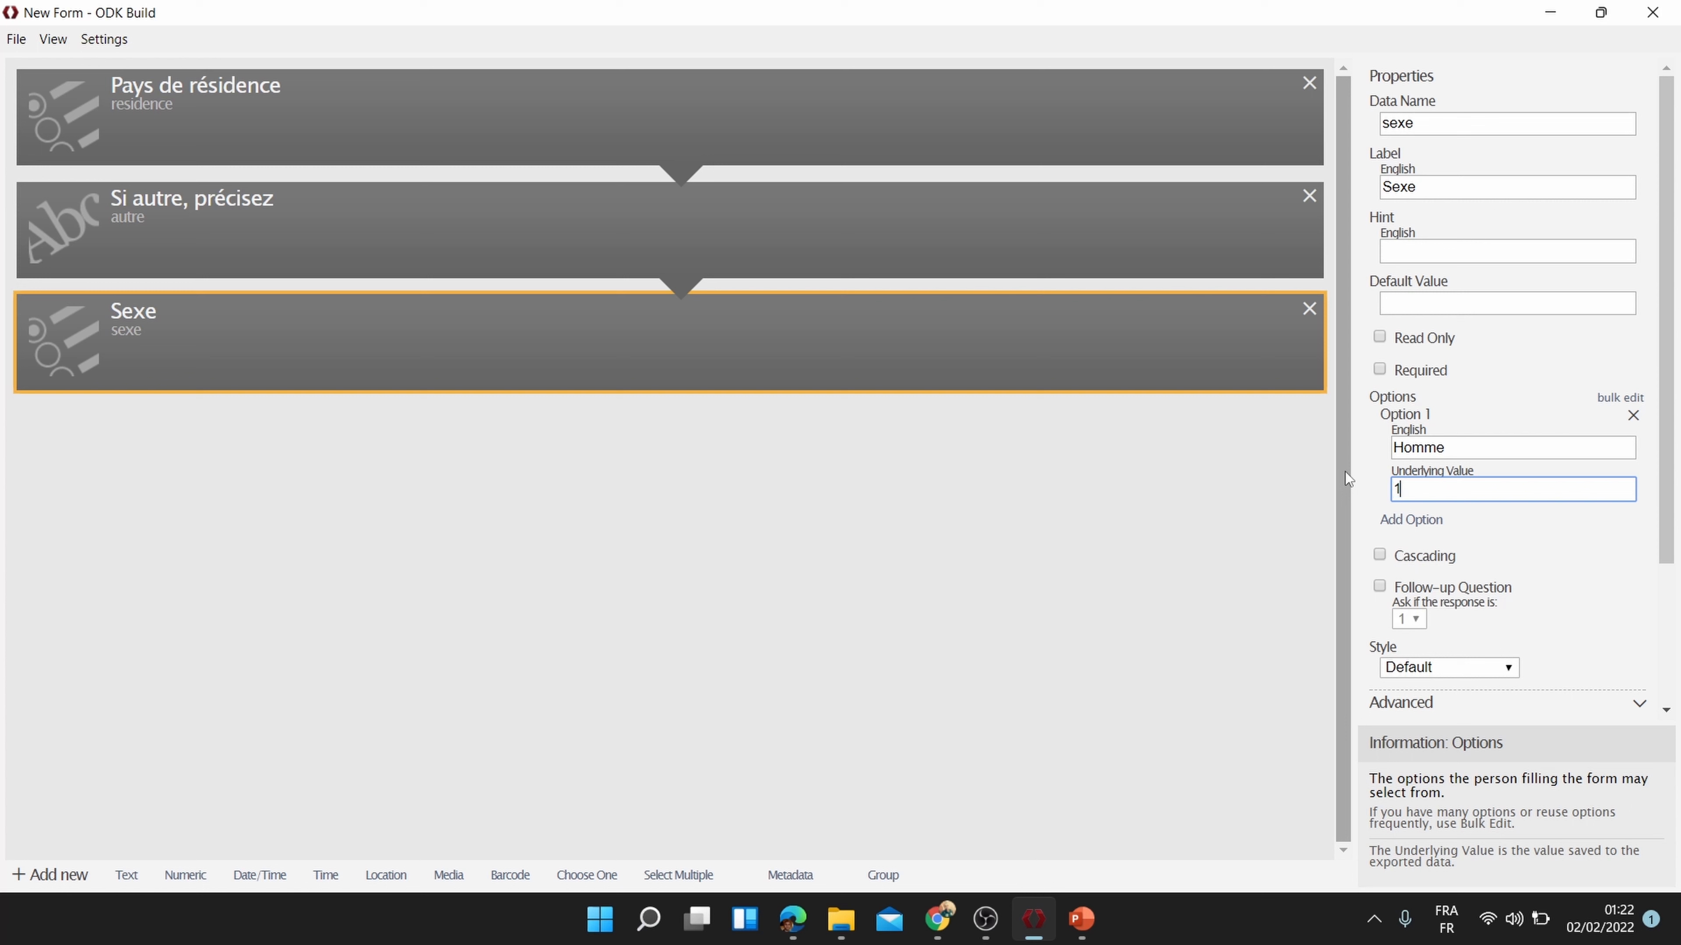
pyautogui.click(1422, 520)
pyautogui.click(1431, 546)
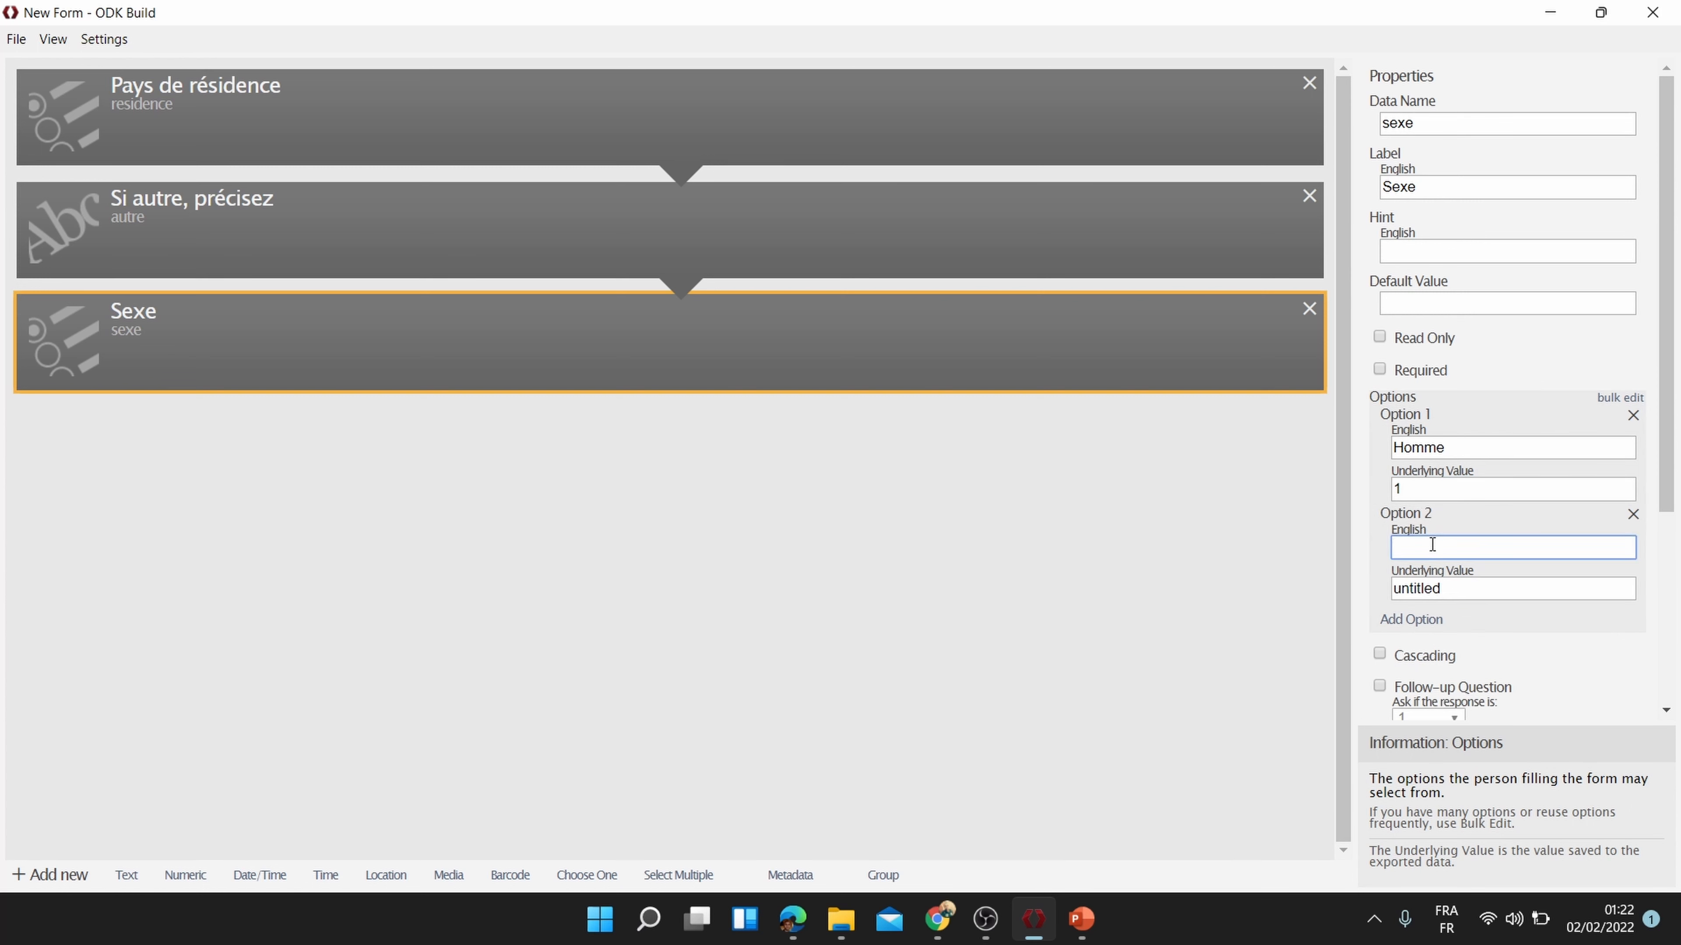
pyautogui.write('Femme')
pyautogui.press('Tab')
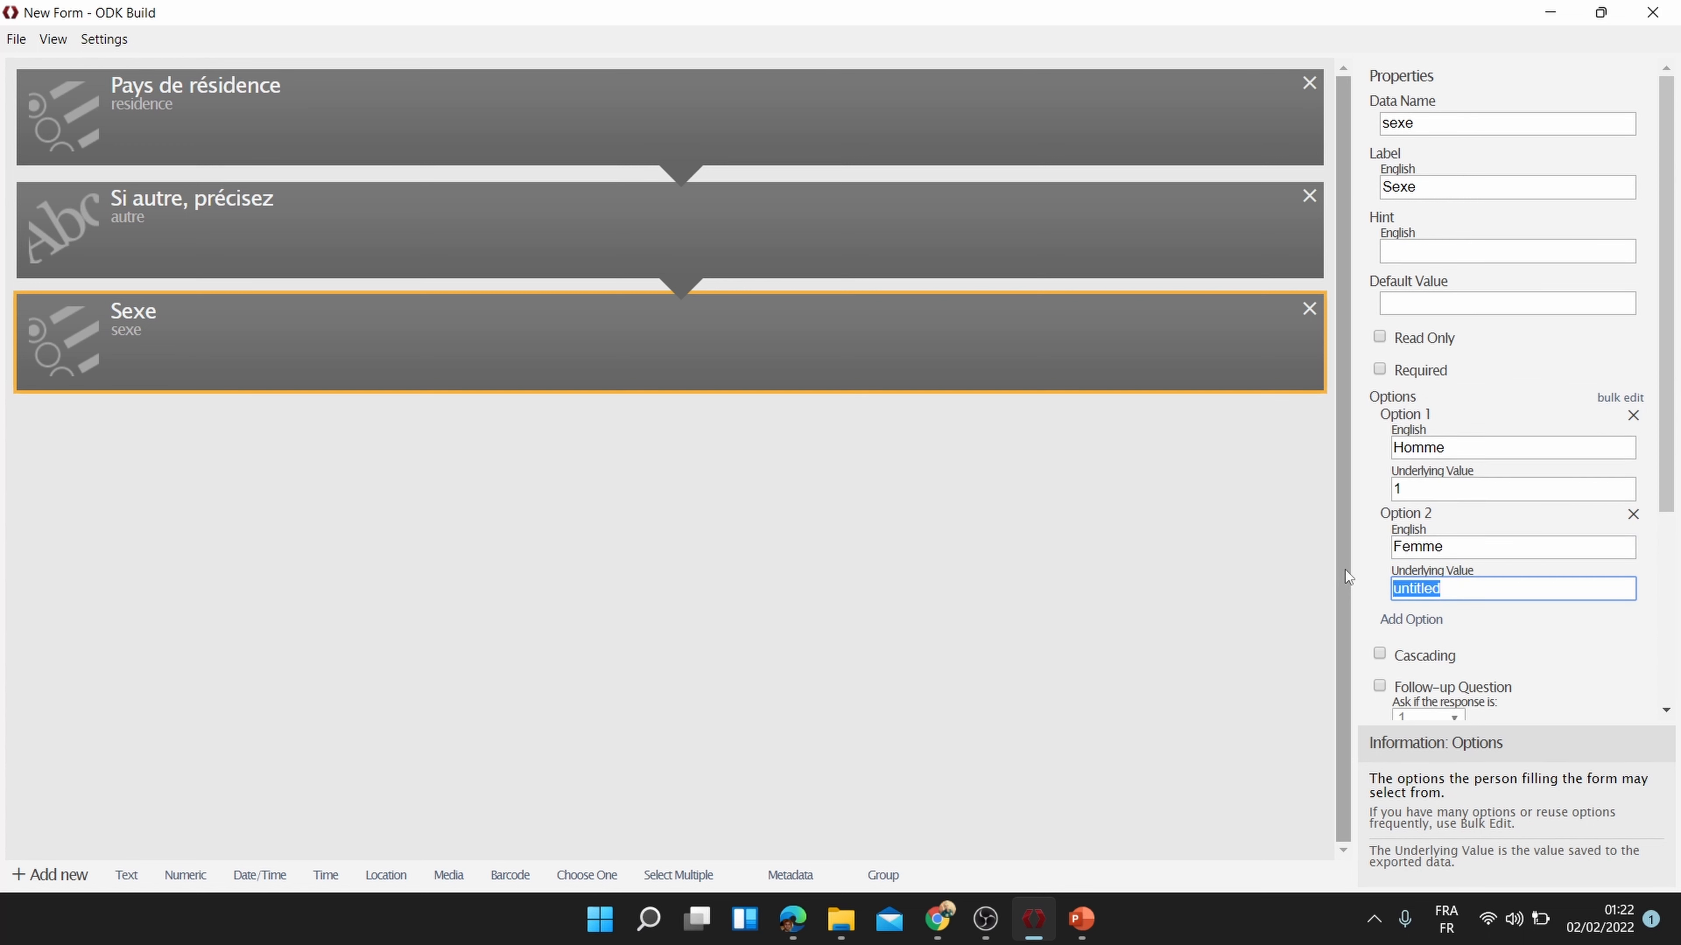
pyautogui.write('2')
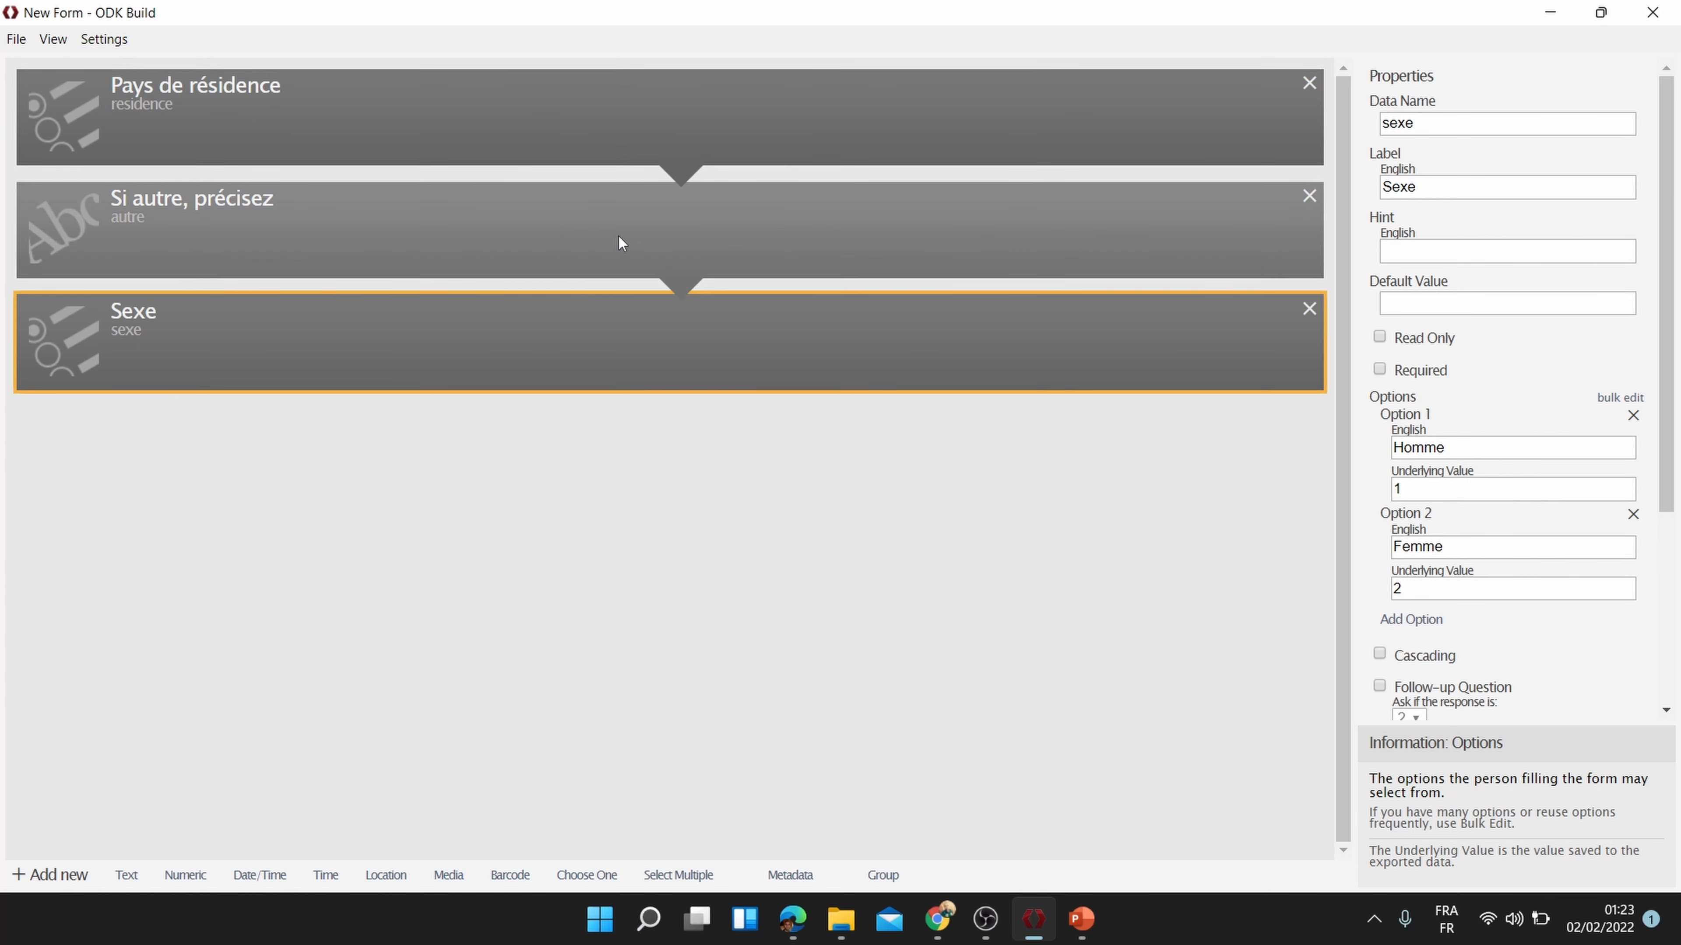
# Step: Review the Si autre, précisez question and export the form as an XLSForm named "test tuto" in the Bureau folder
pyautogui.click(619, 237)
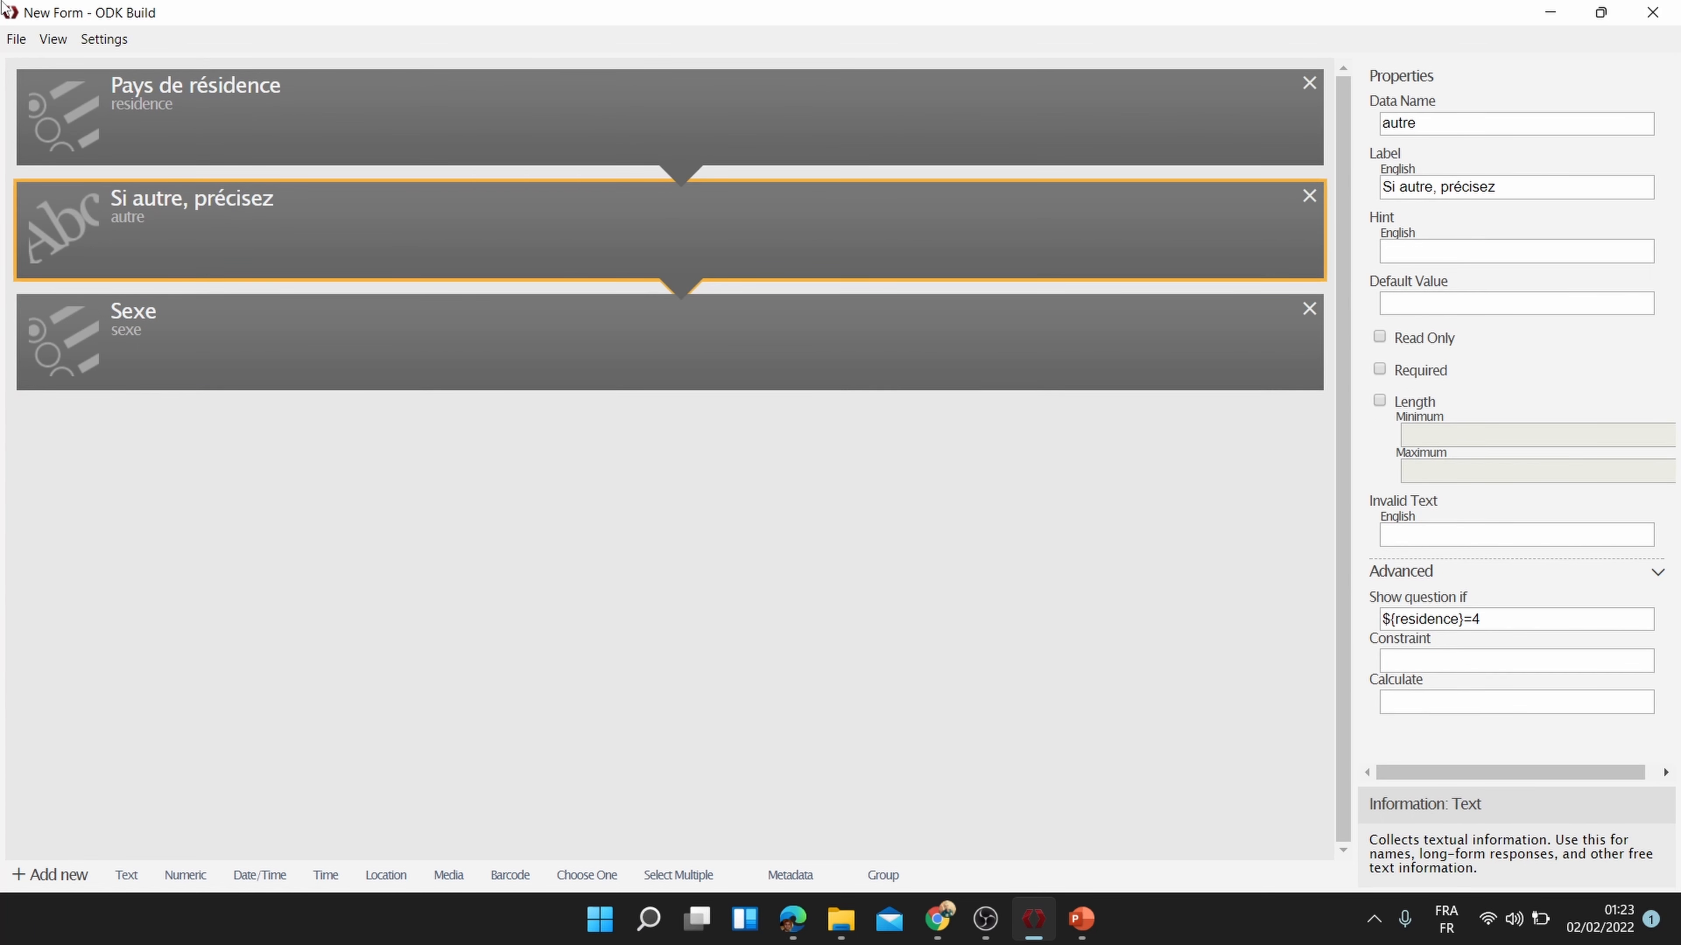
pyautogui.click(17, 41)
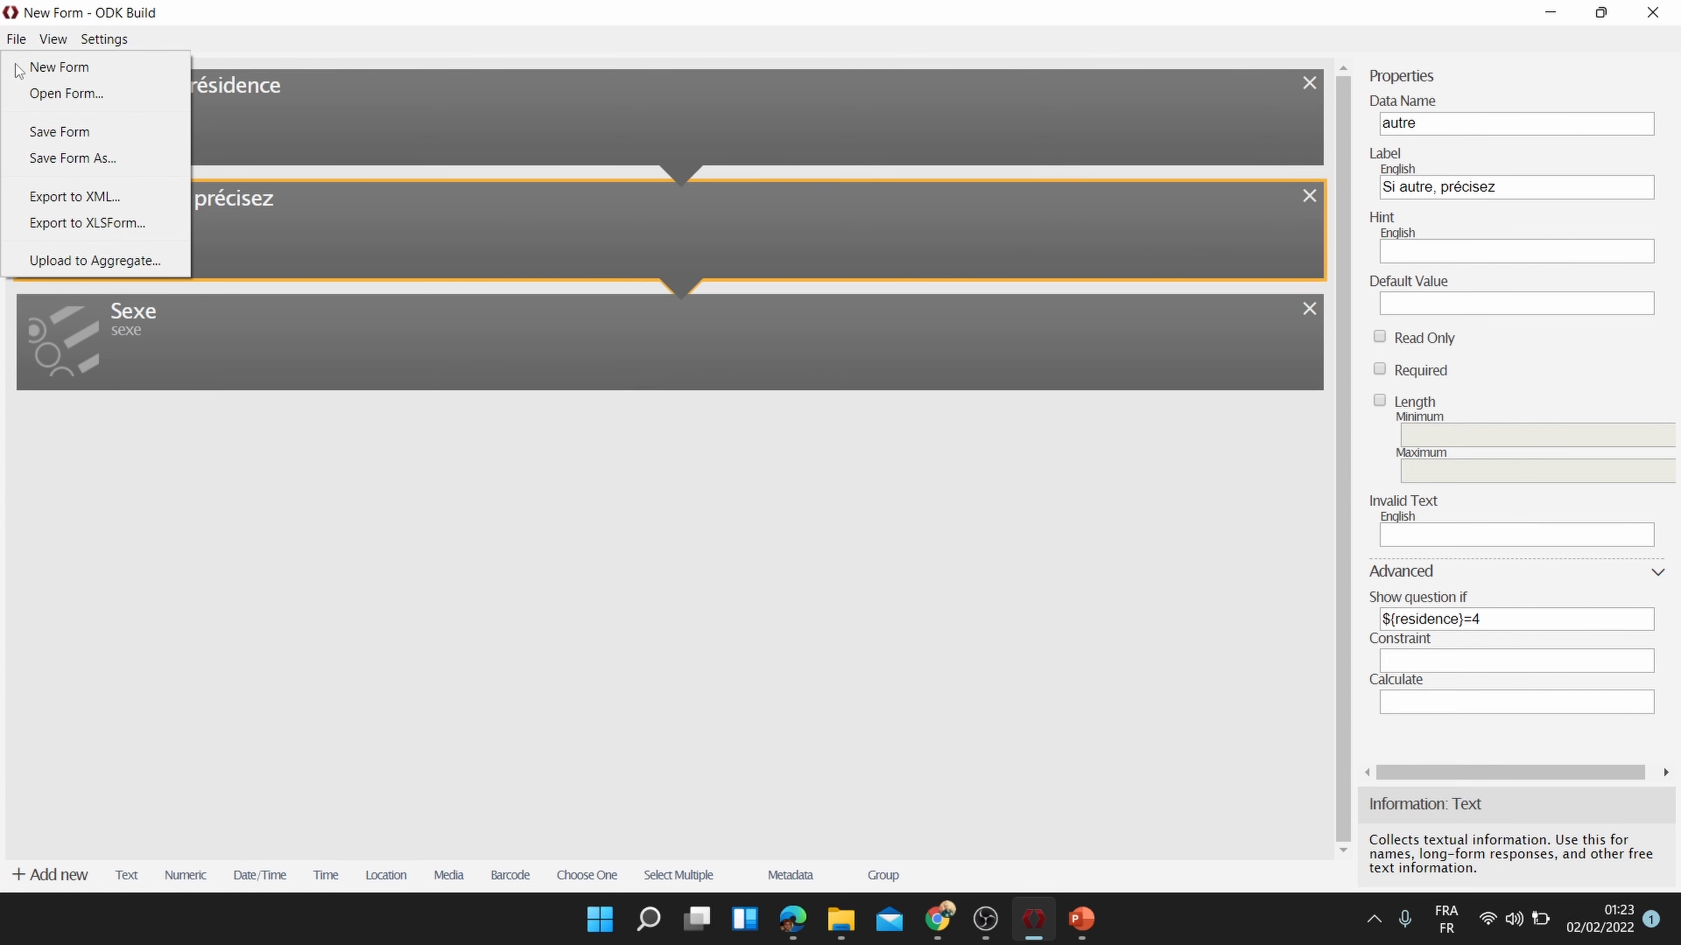
pyautogui.click(83, 225)
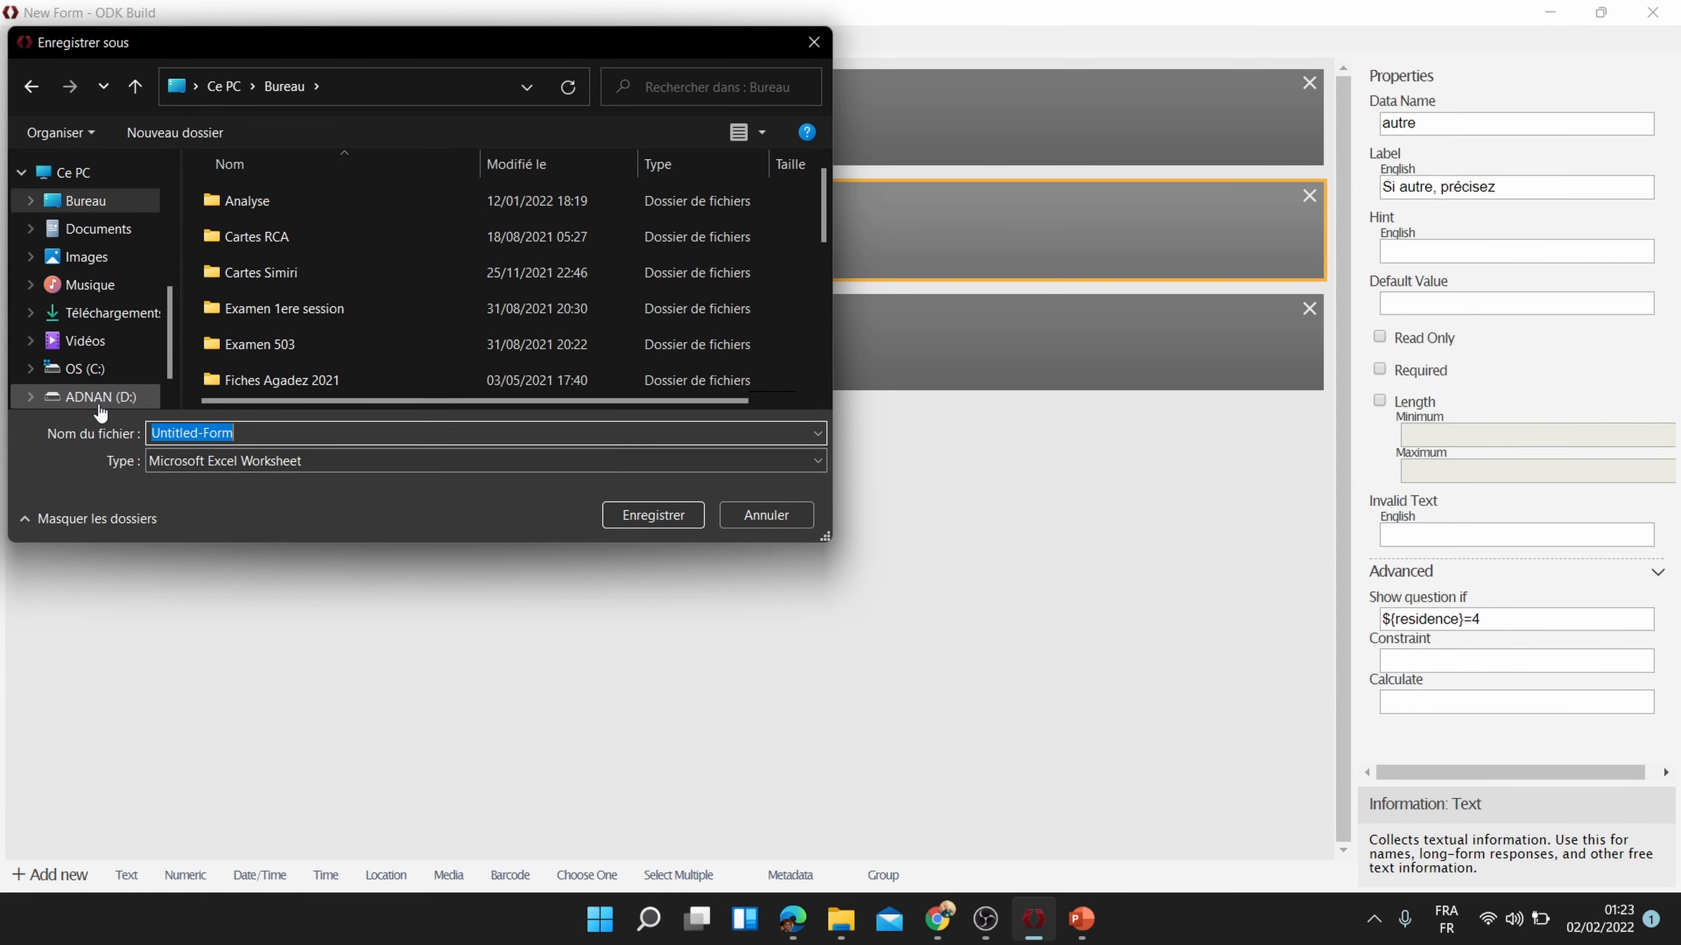
pyautogui.write('test')
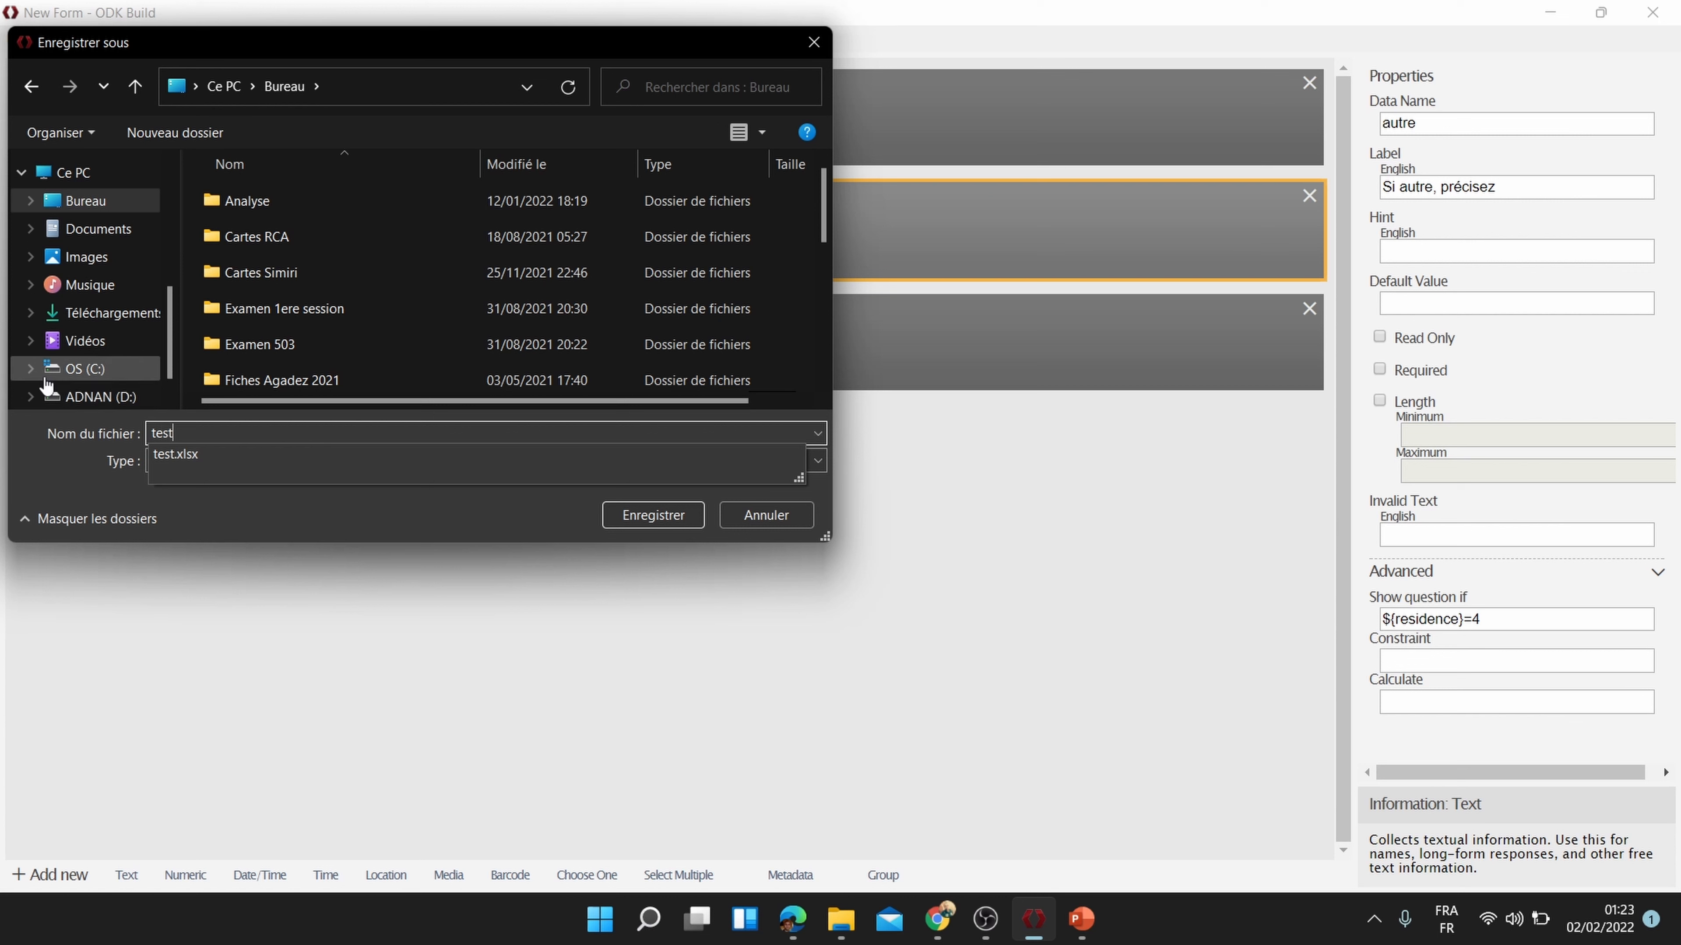
pyautogui.write(' tuto')
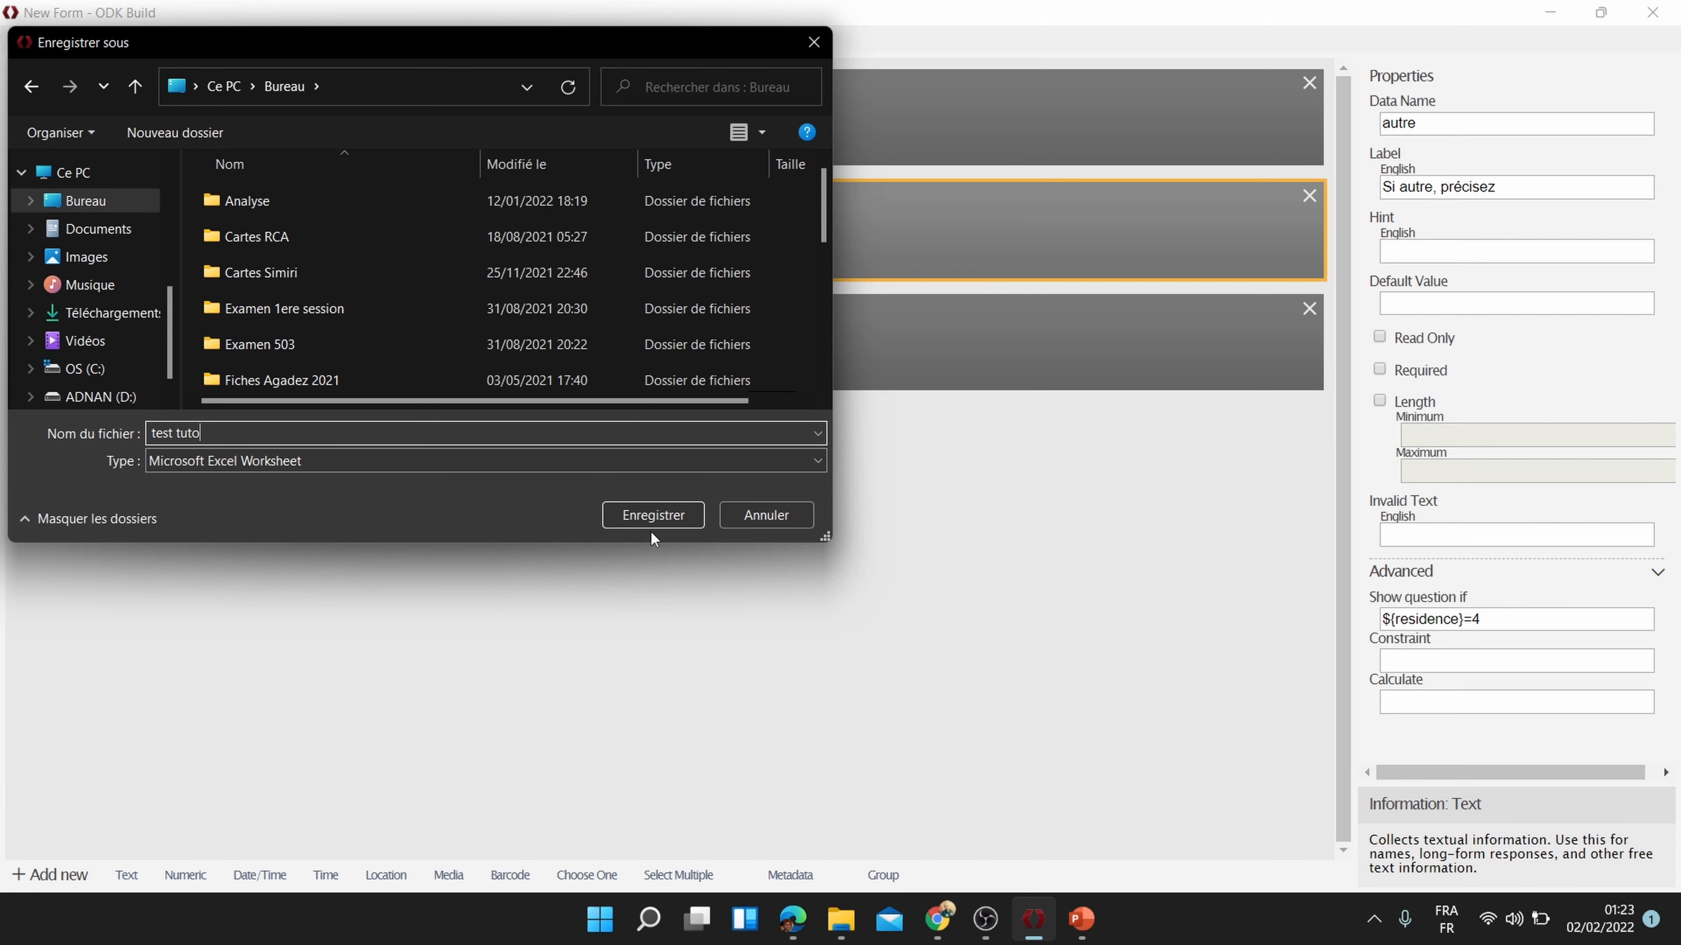
pyautogui.click(649, 514)
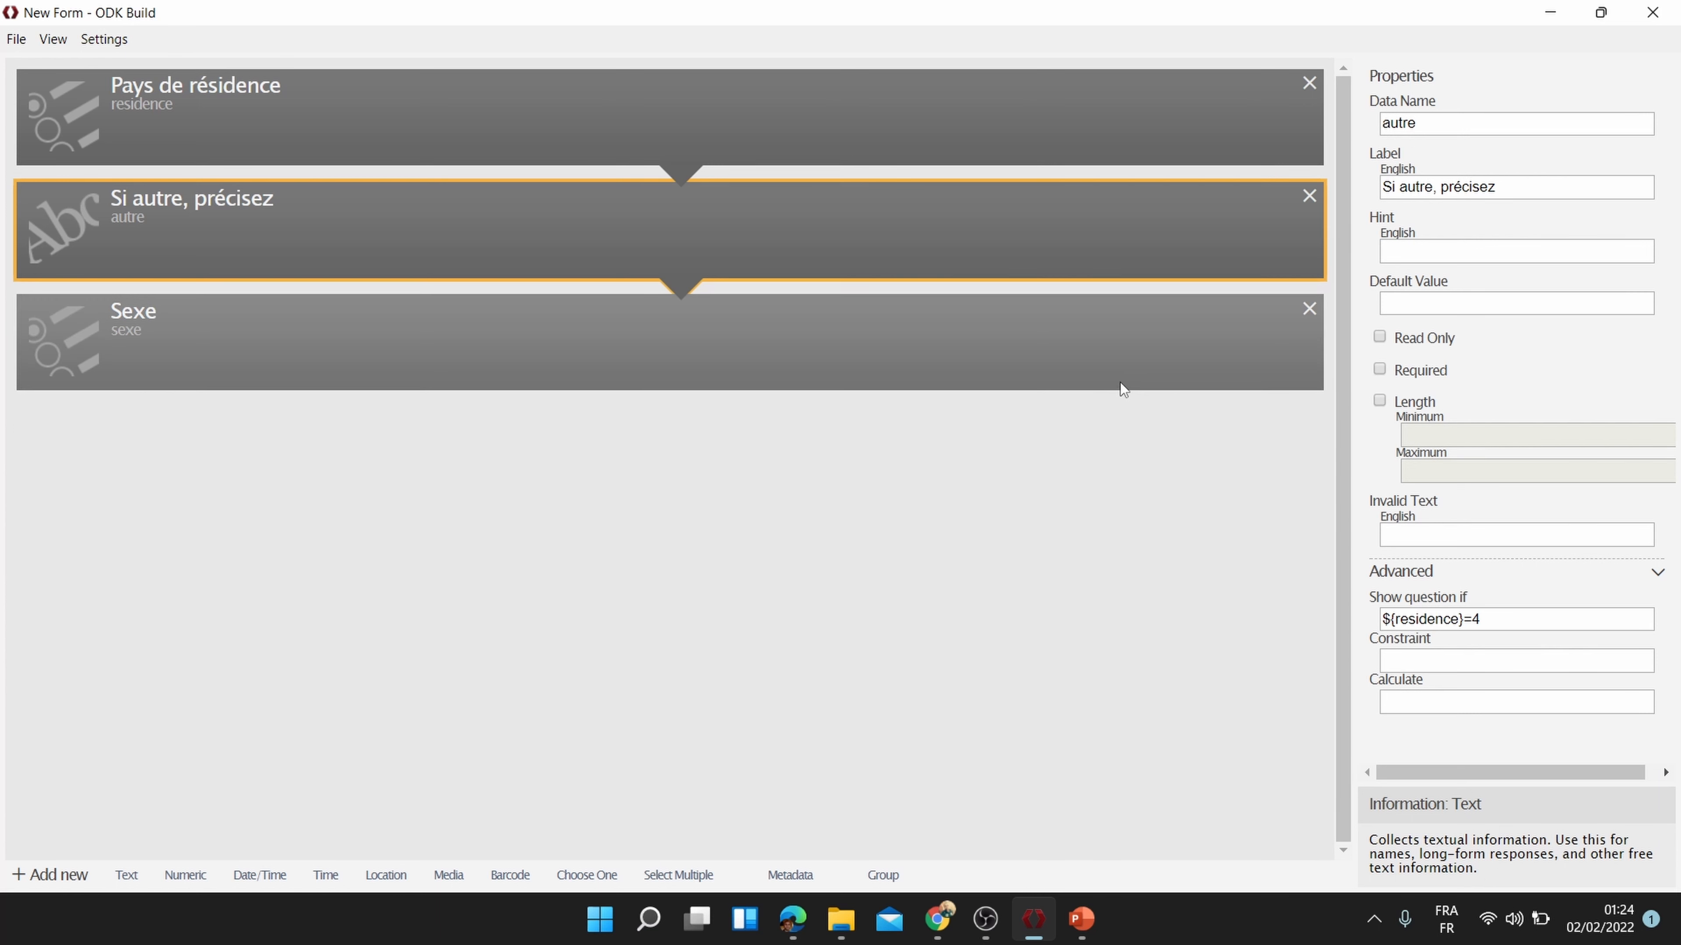
# Step: Open the exported test tuto workbook from the desktop in Excel and widen the survey sheet's columns A to D
pyautogui.click(1550, 12)
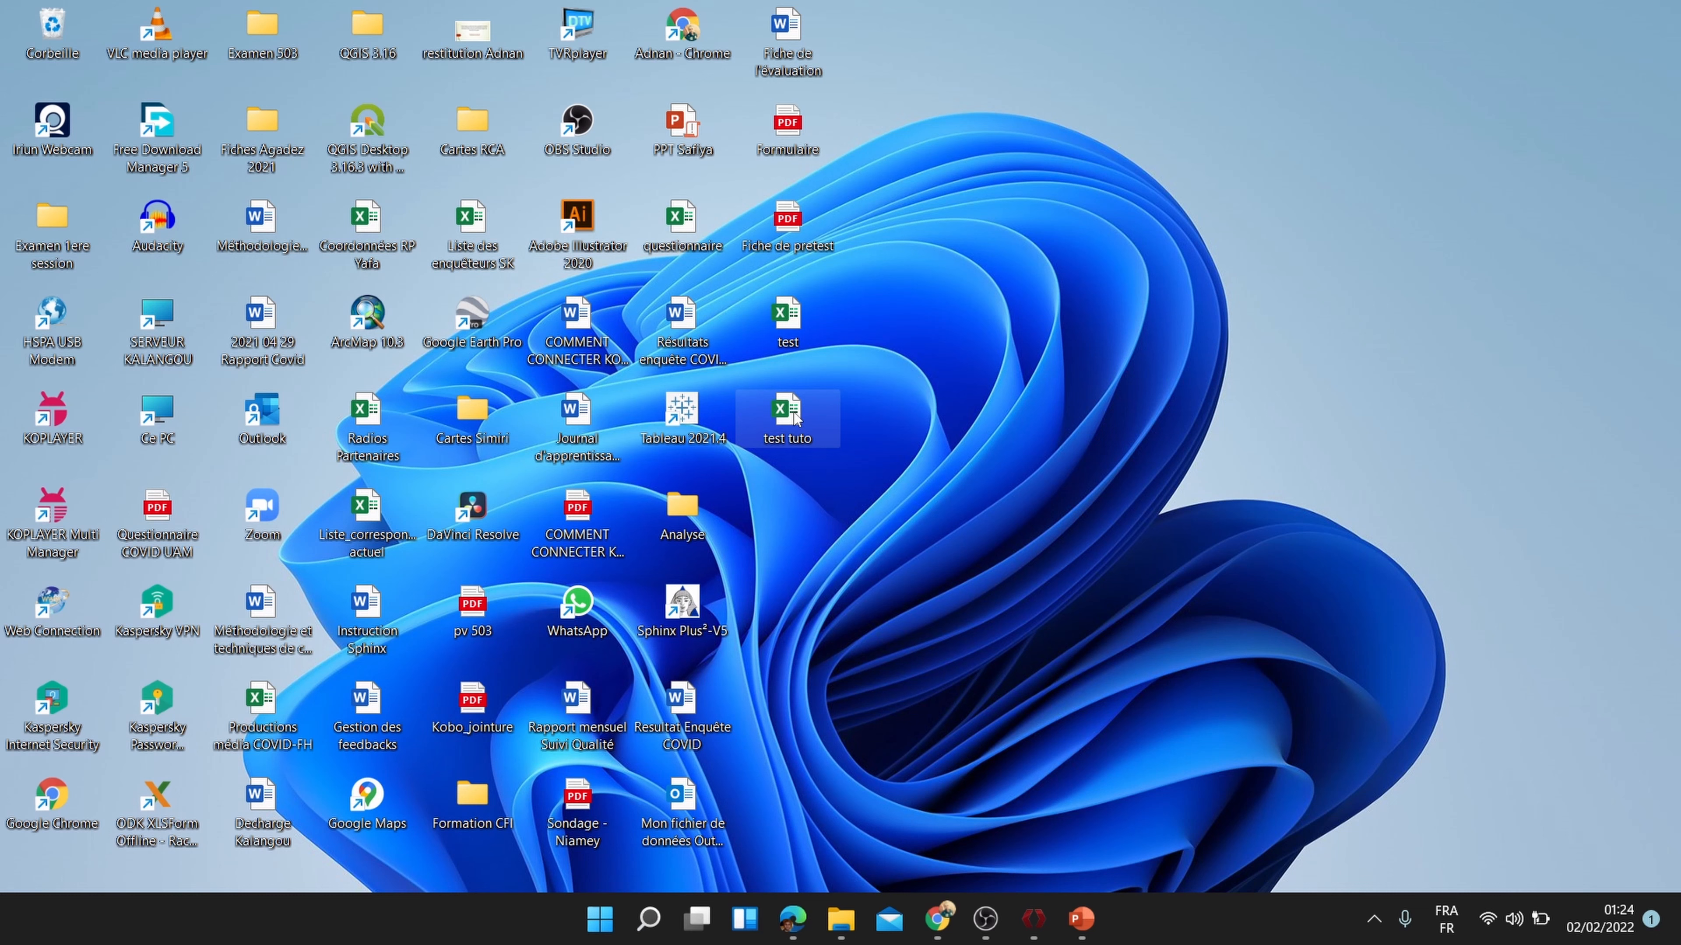
pyautogui.doubleClick(796, 417)
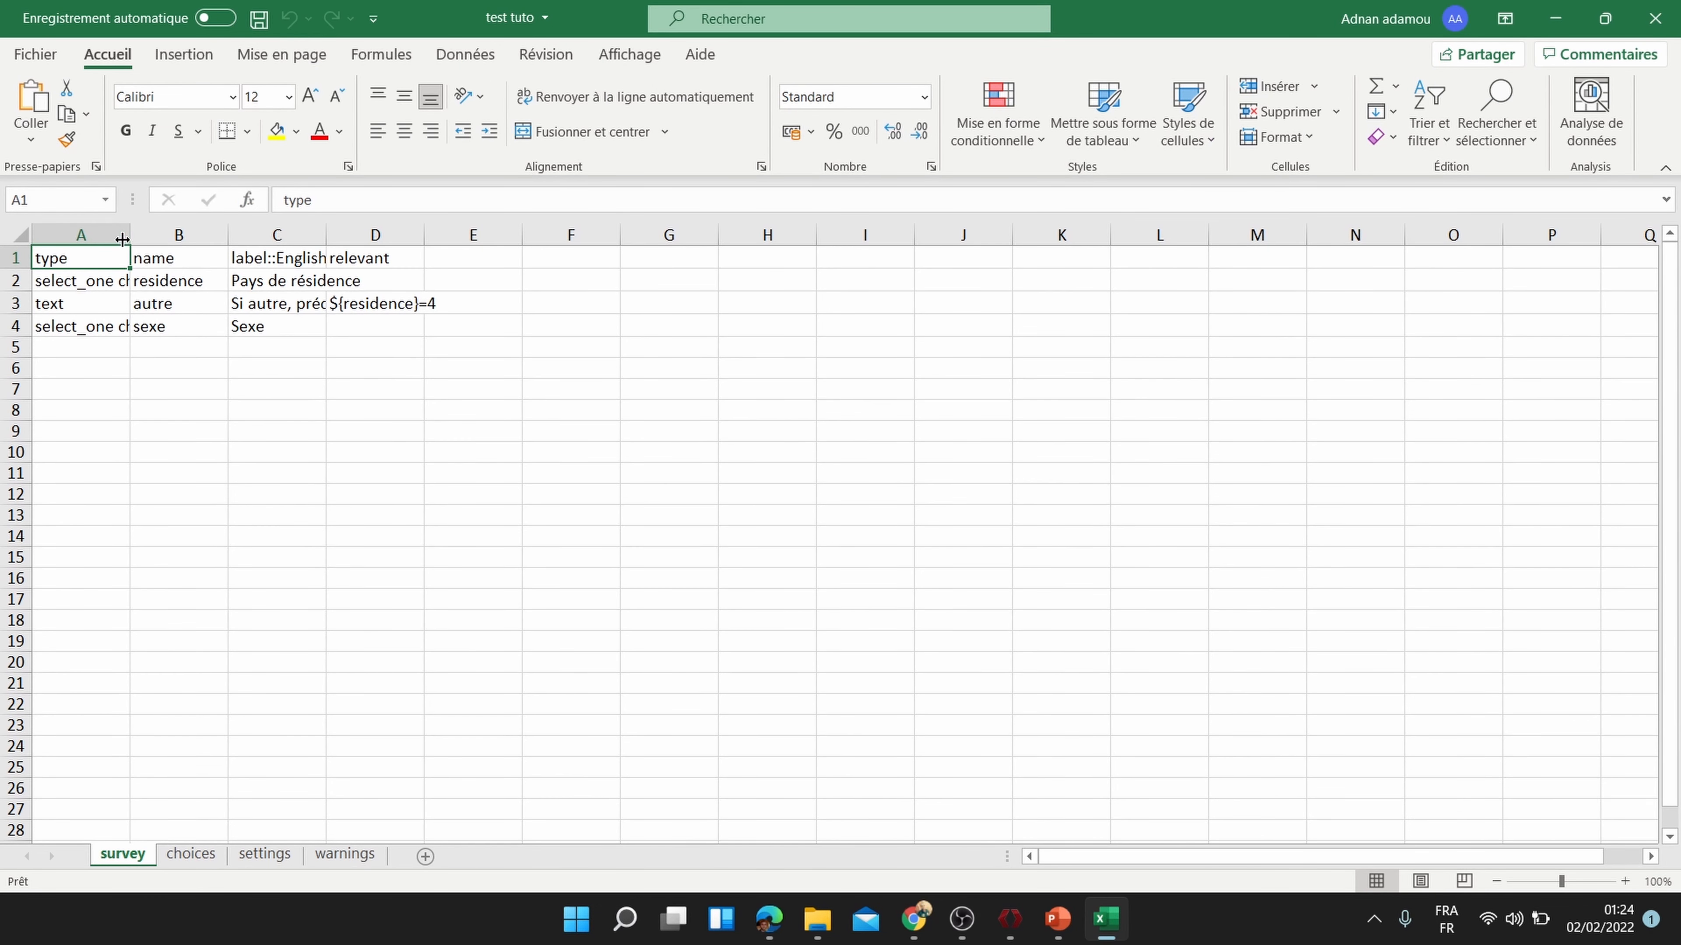
pyautogui.moveTo(123, 240); pyautogui.dragTo(183, 240)
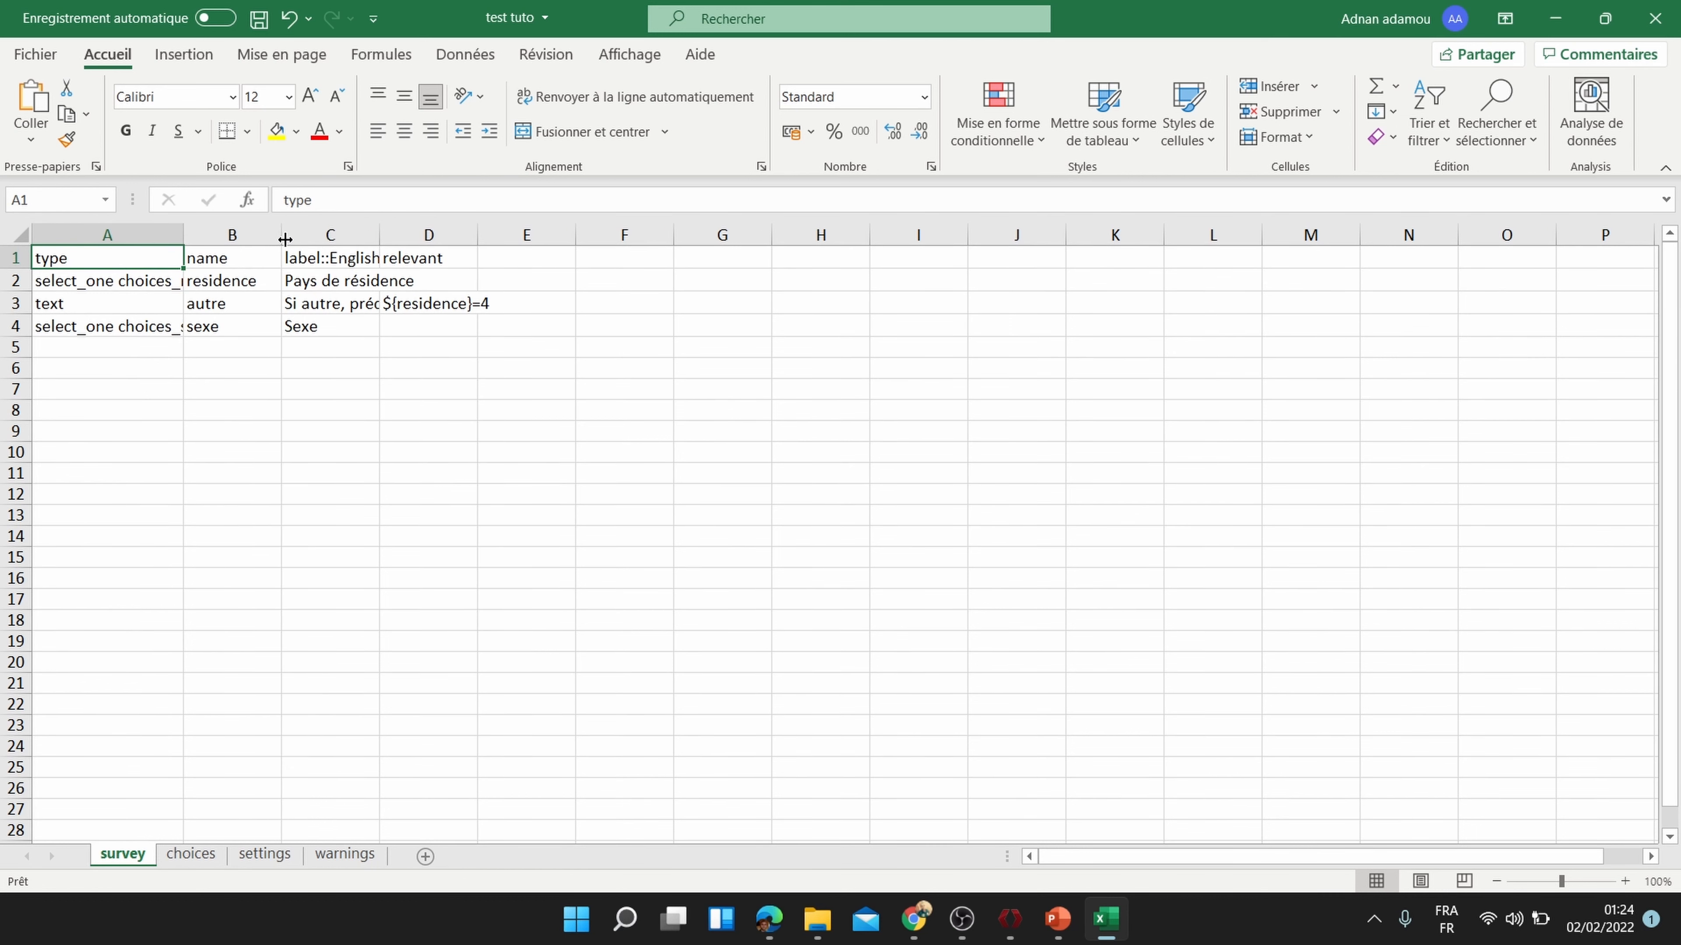
pyautogui.moveTo(285, 240); pyautogui.dragTo(366, 240)
pyautogui.moveTo(184, 240); pyautogui.dragTo(273, 240)
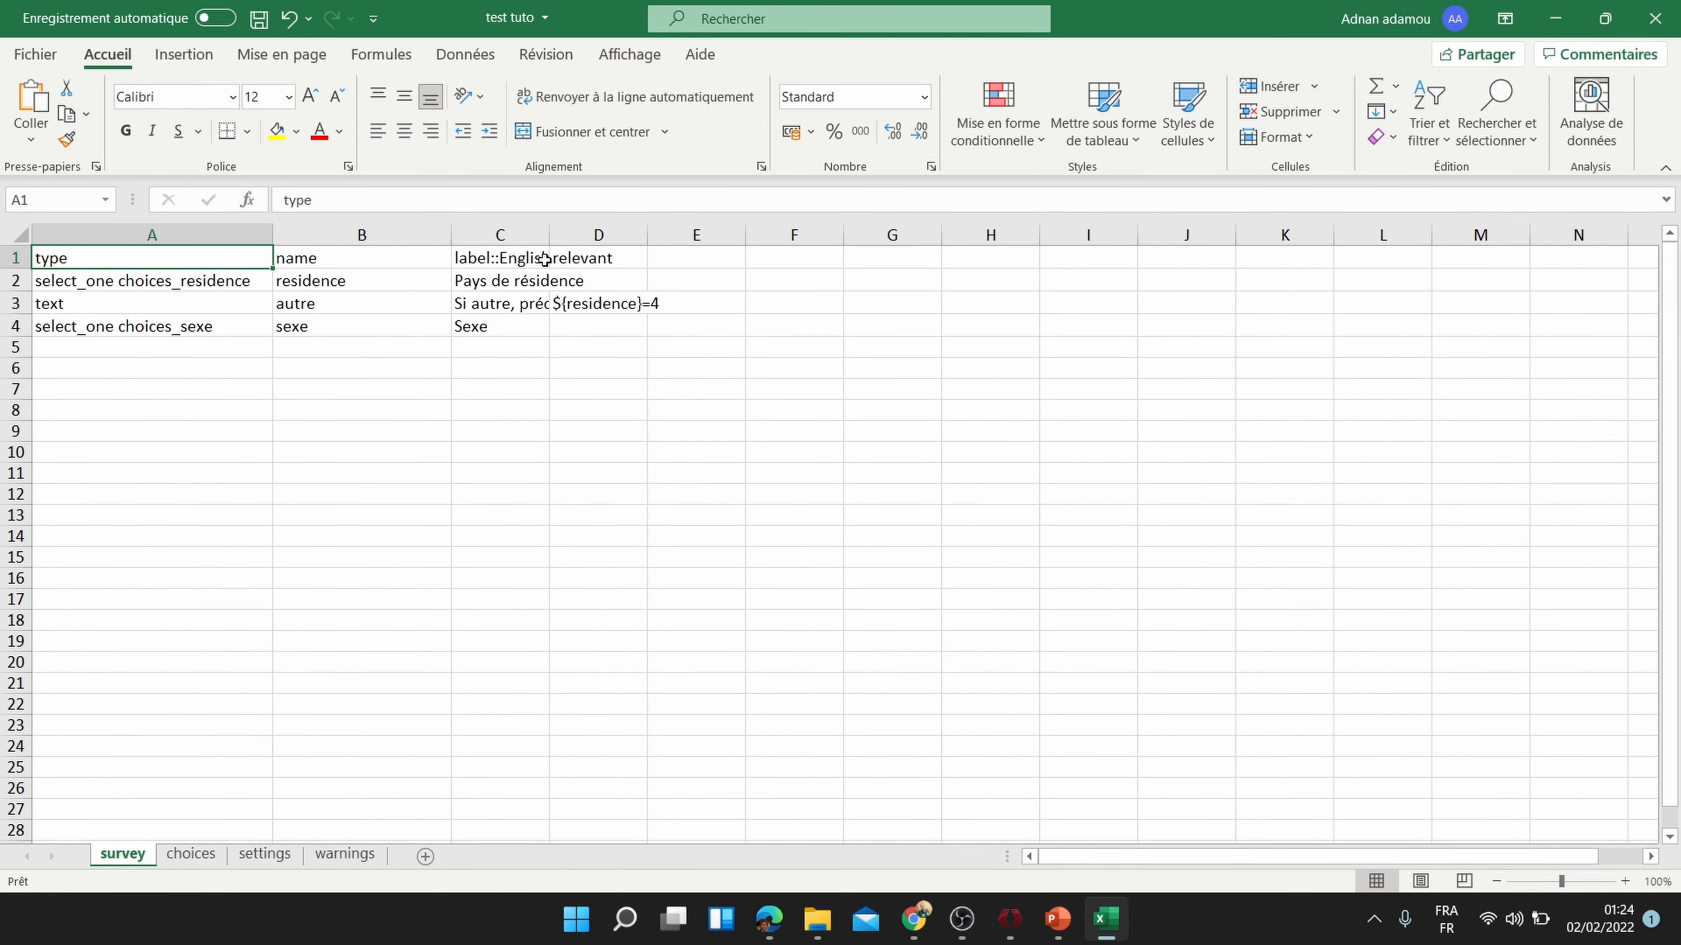
pyautogui.moveTo(548, 235); pyautogui.dragTo(852, 240)
# Step: Check the relevant condition of the autre question in the survey sheet, save the workbook and minimize Excel
pyautogui.click(726, 307)
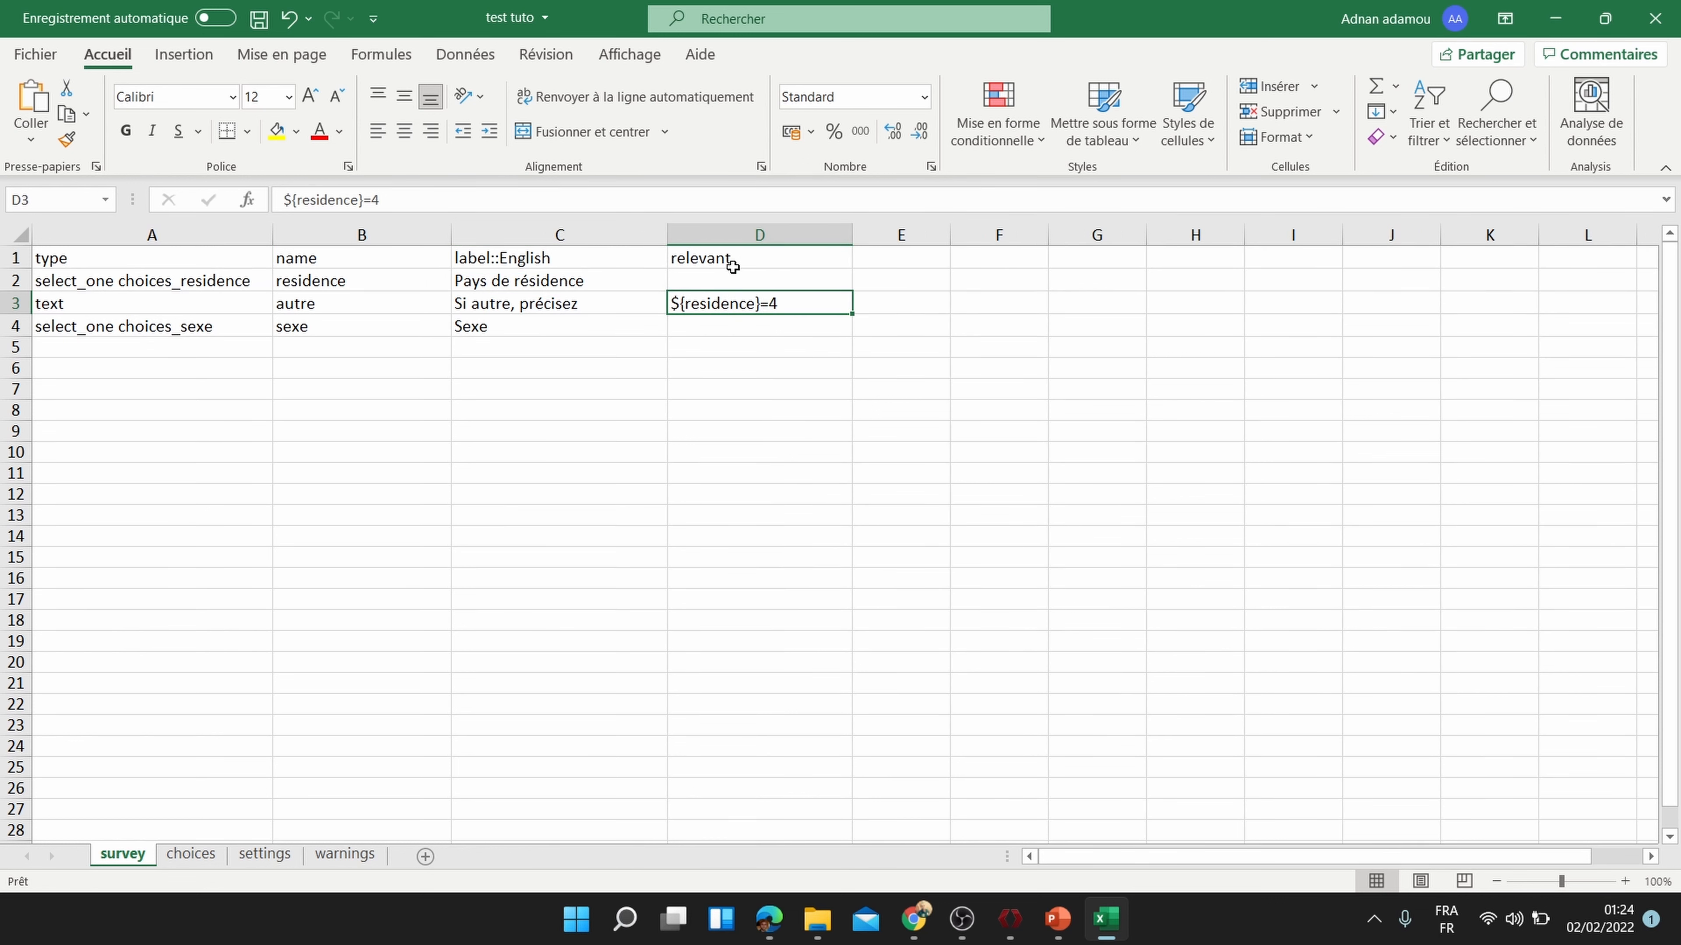
pyautogui.click(732, 266)
pyautogui.click(734, 311)
pyautogui.click(260, 23)
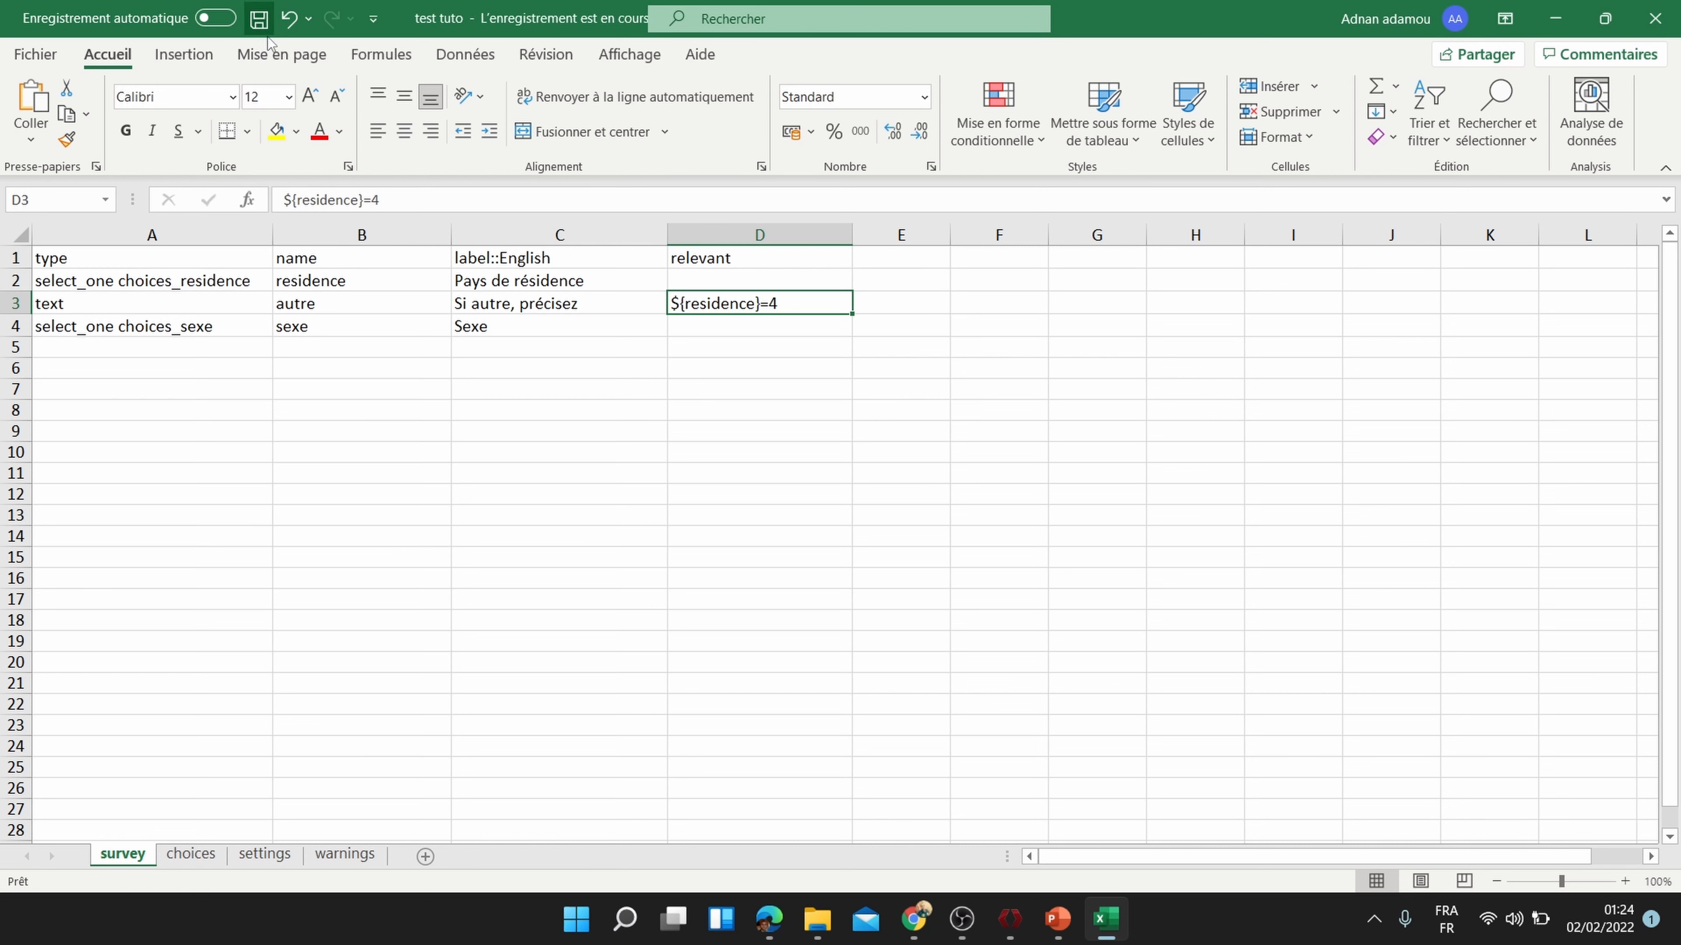
pyautogui.click(713, 657)
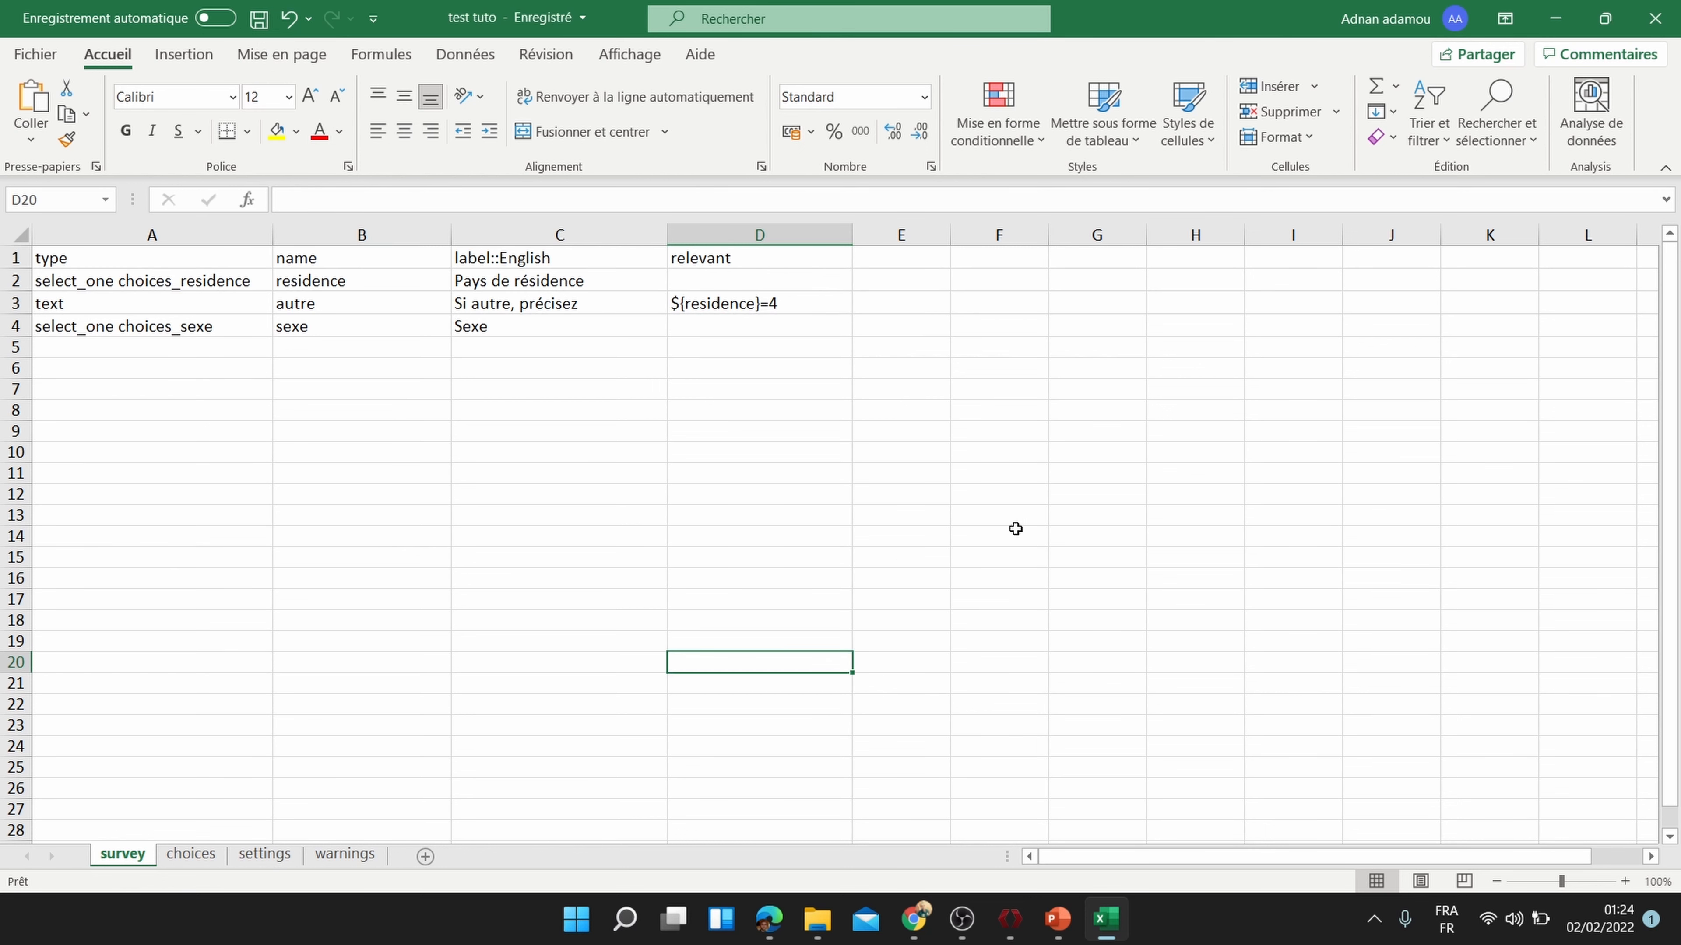
pyautogui.click(1542, 9)
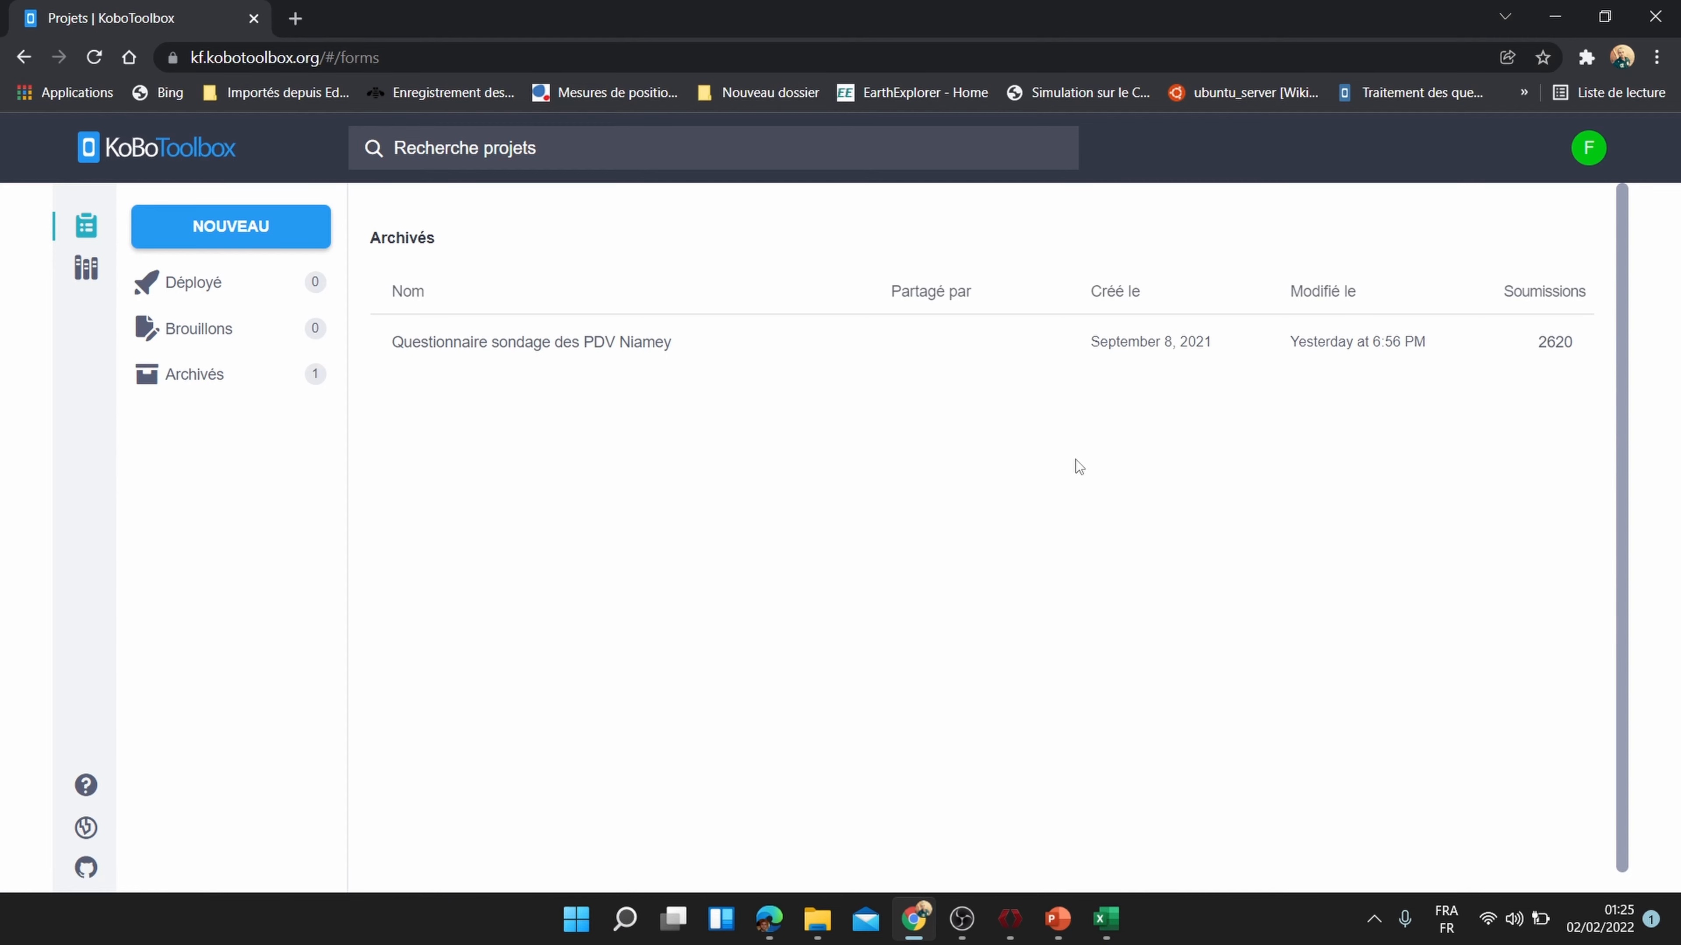
# Step: Start a new KoboToolbox project by uploading the test tuto XLSForm from the Bureau folder
pyautogui.click(270, 237)
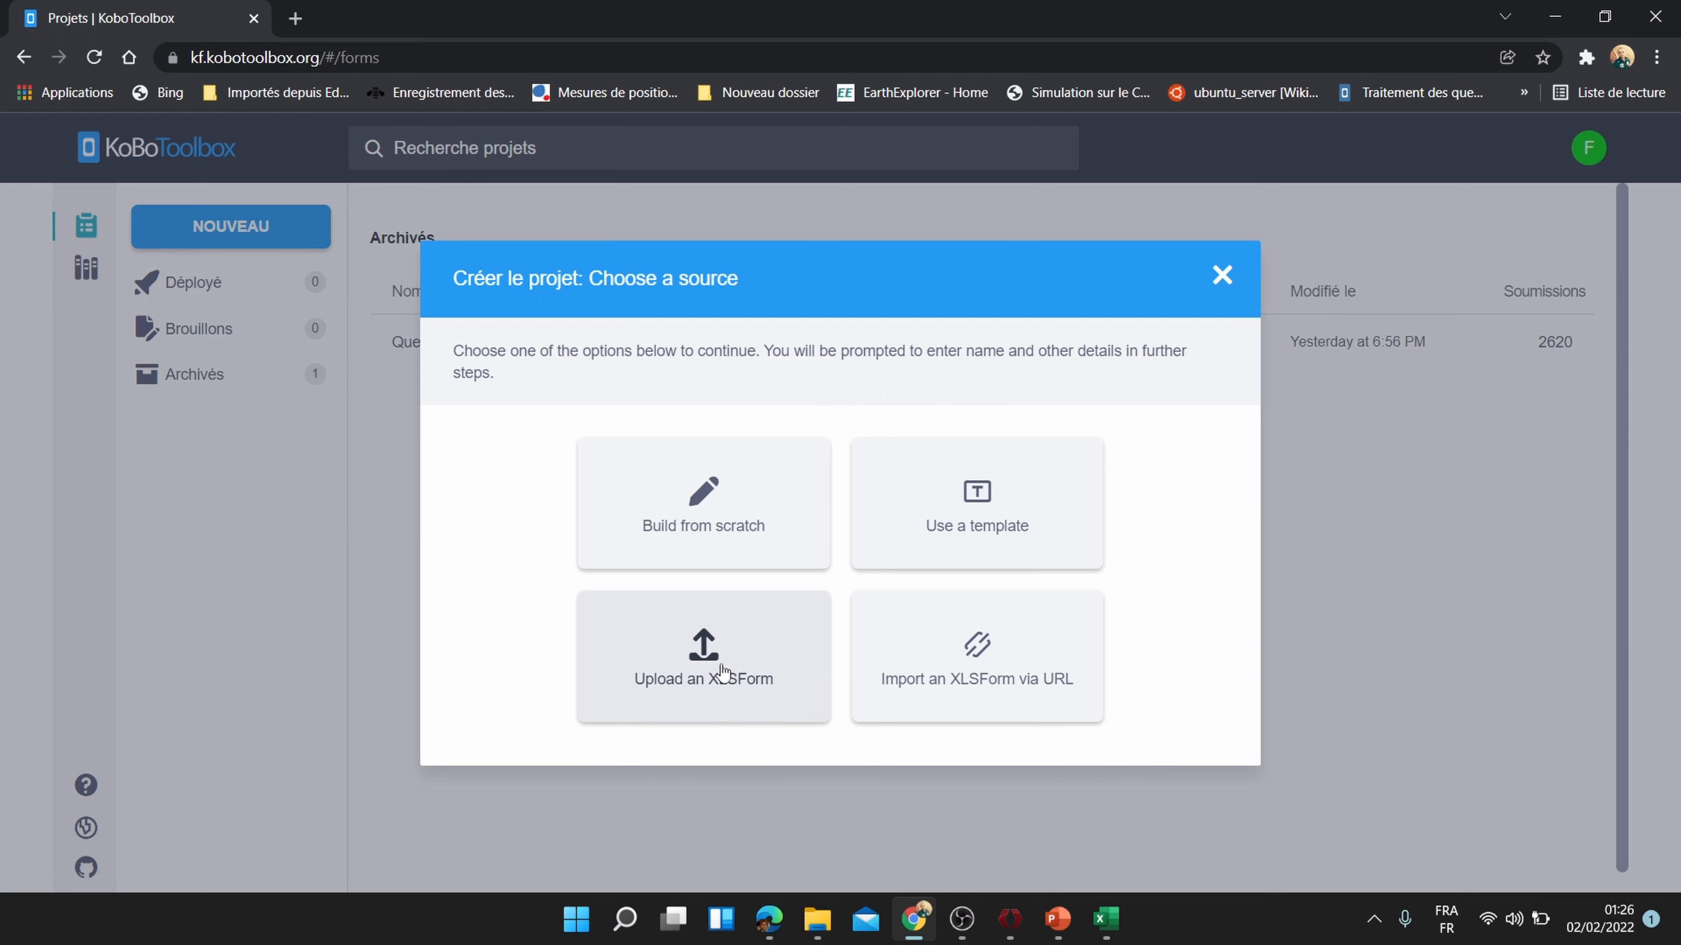
pyautogui.click(714, 678)
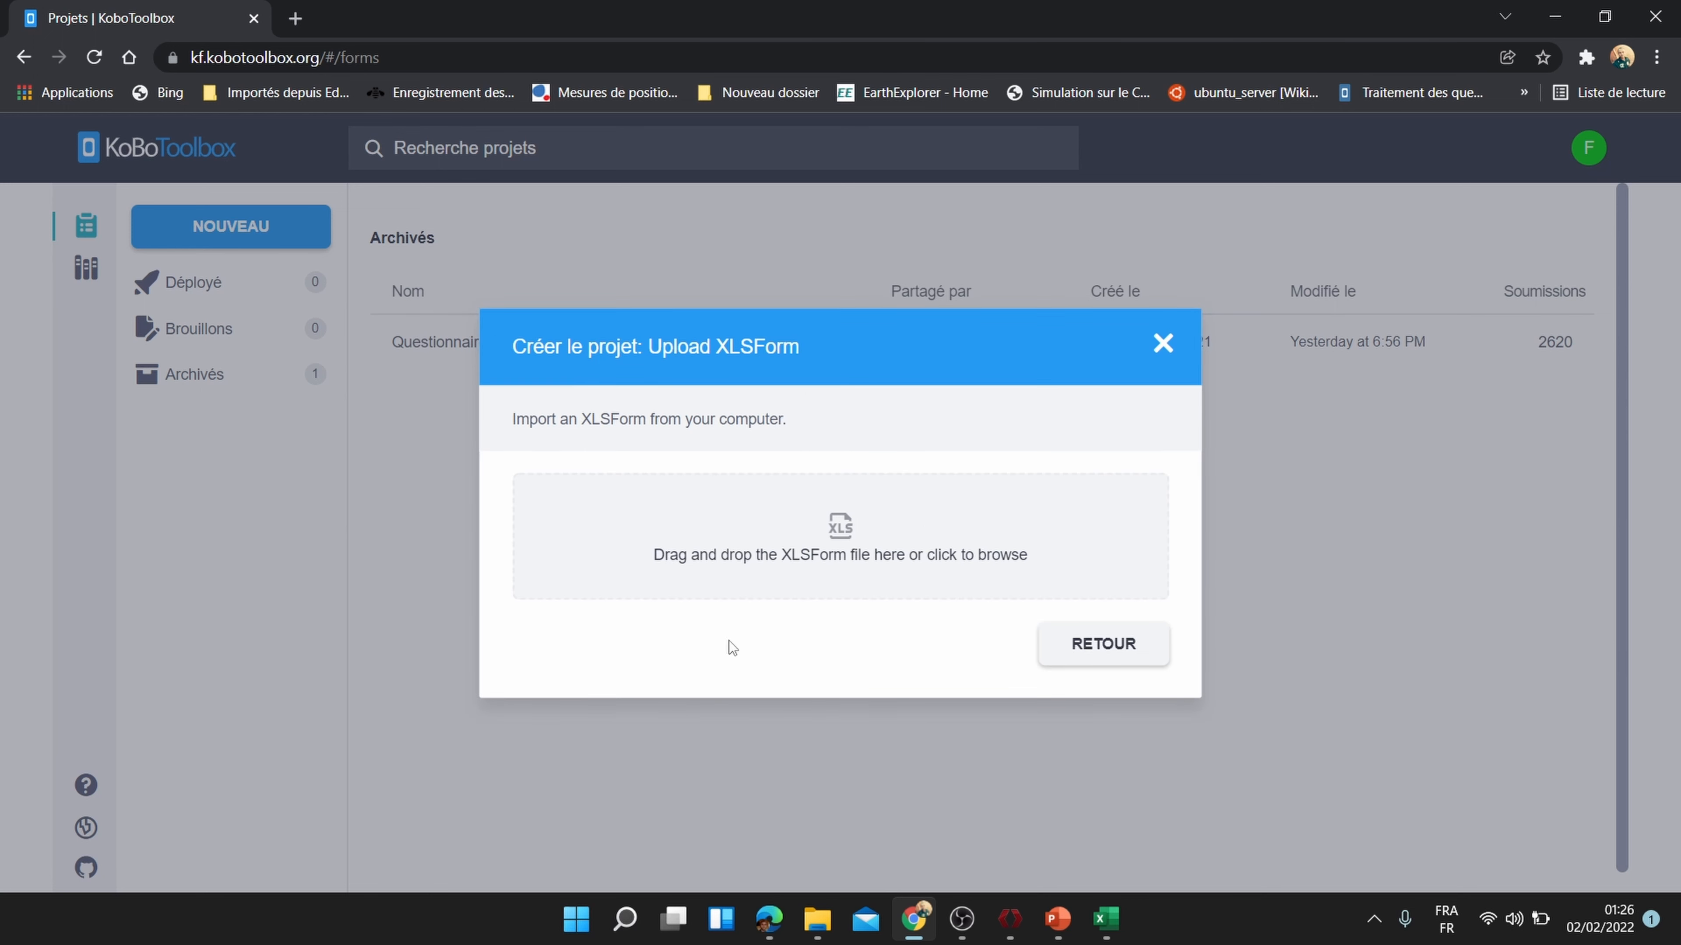
pyautogui.click(840, 536)
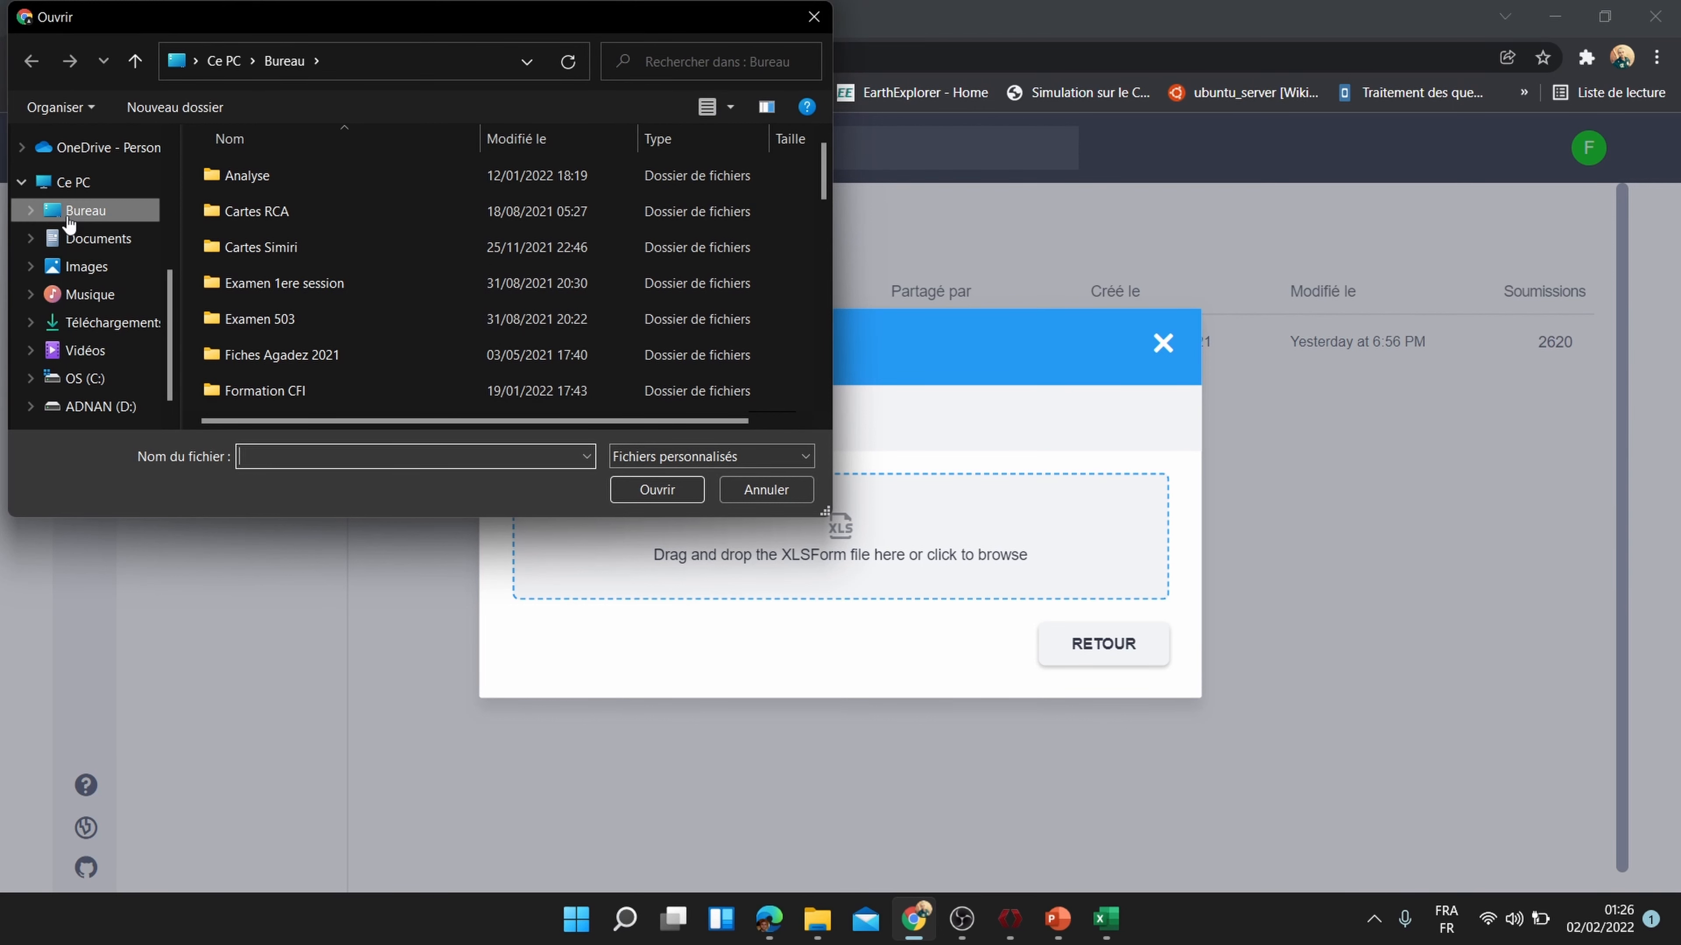
pyautogui.scroll(-3, 380, 321)
pyautogui.scroll(-5, 373, 393)
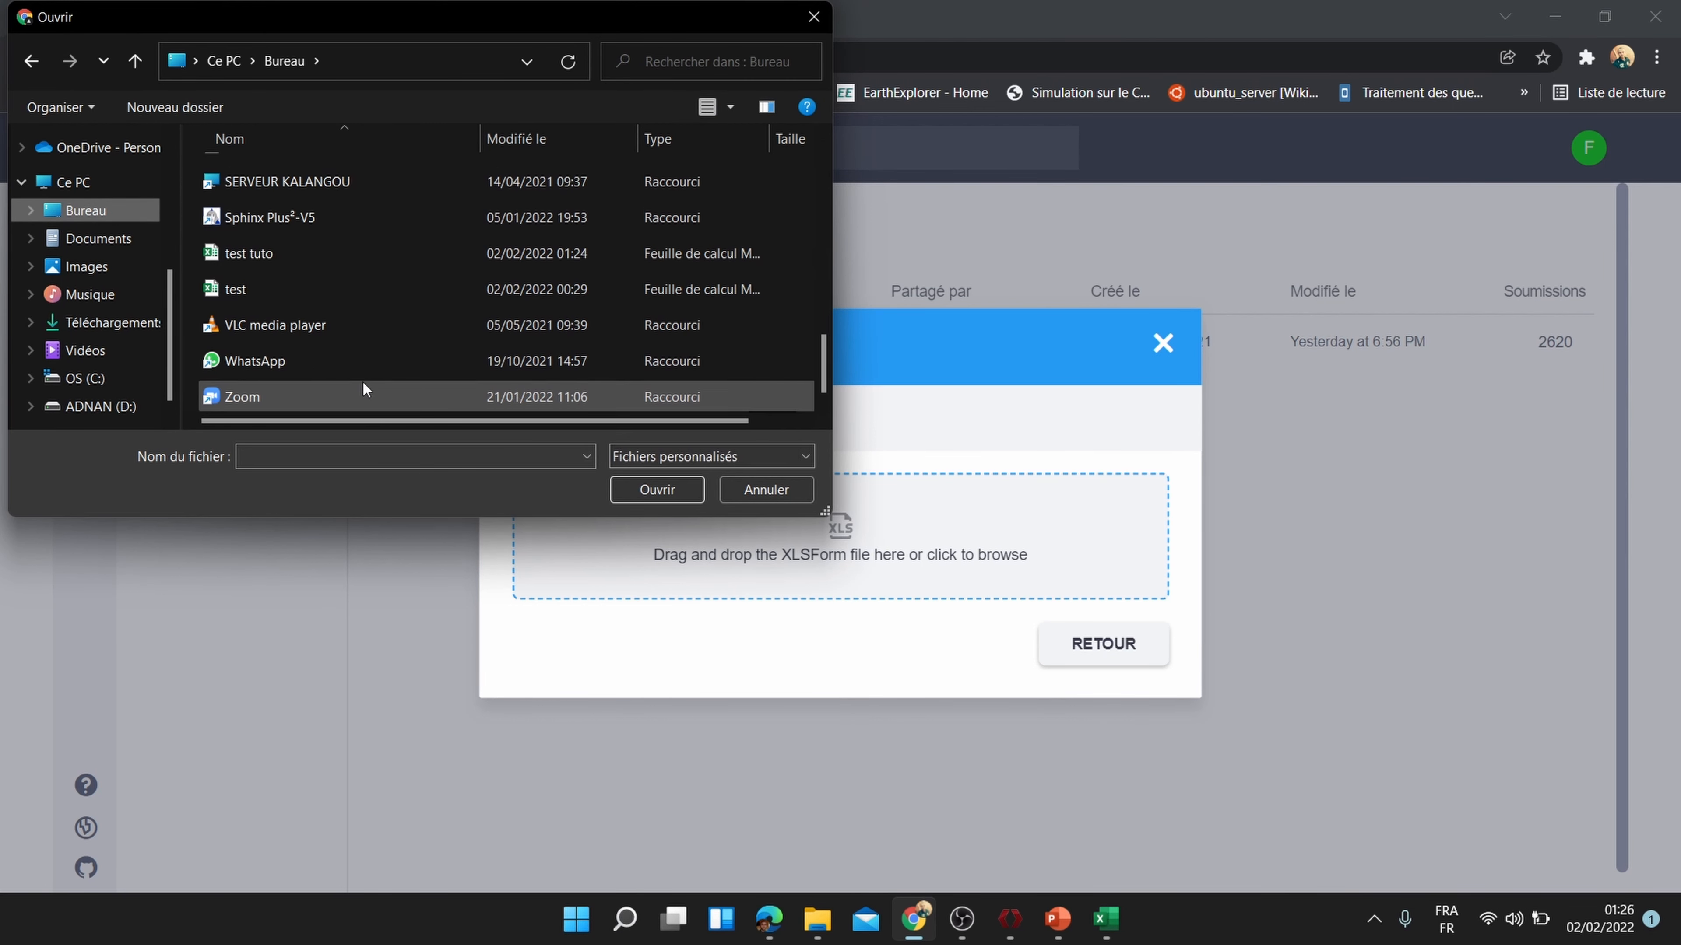
pyautogui.click(242, 252)
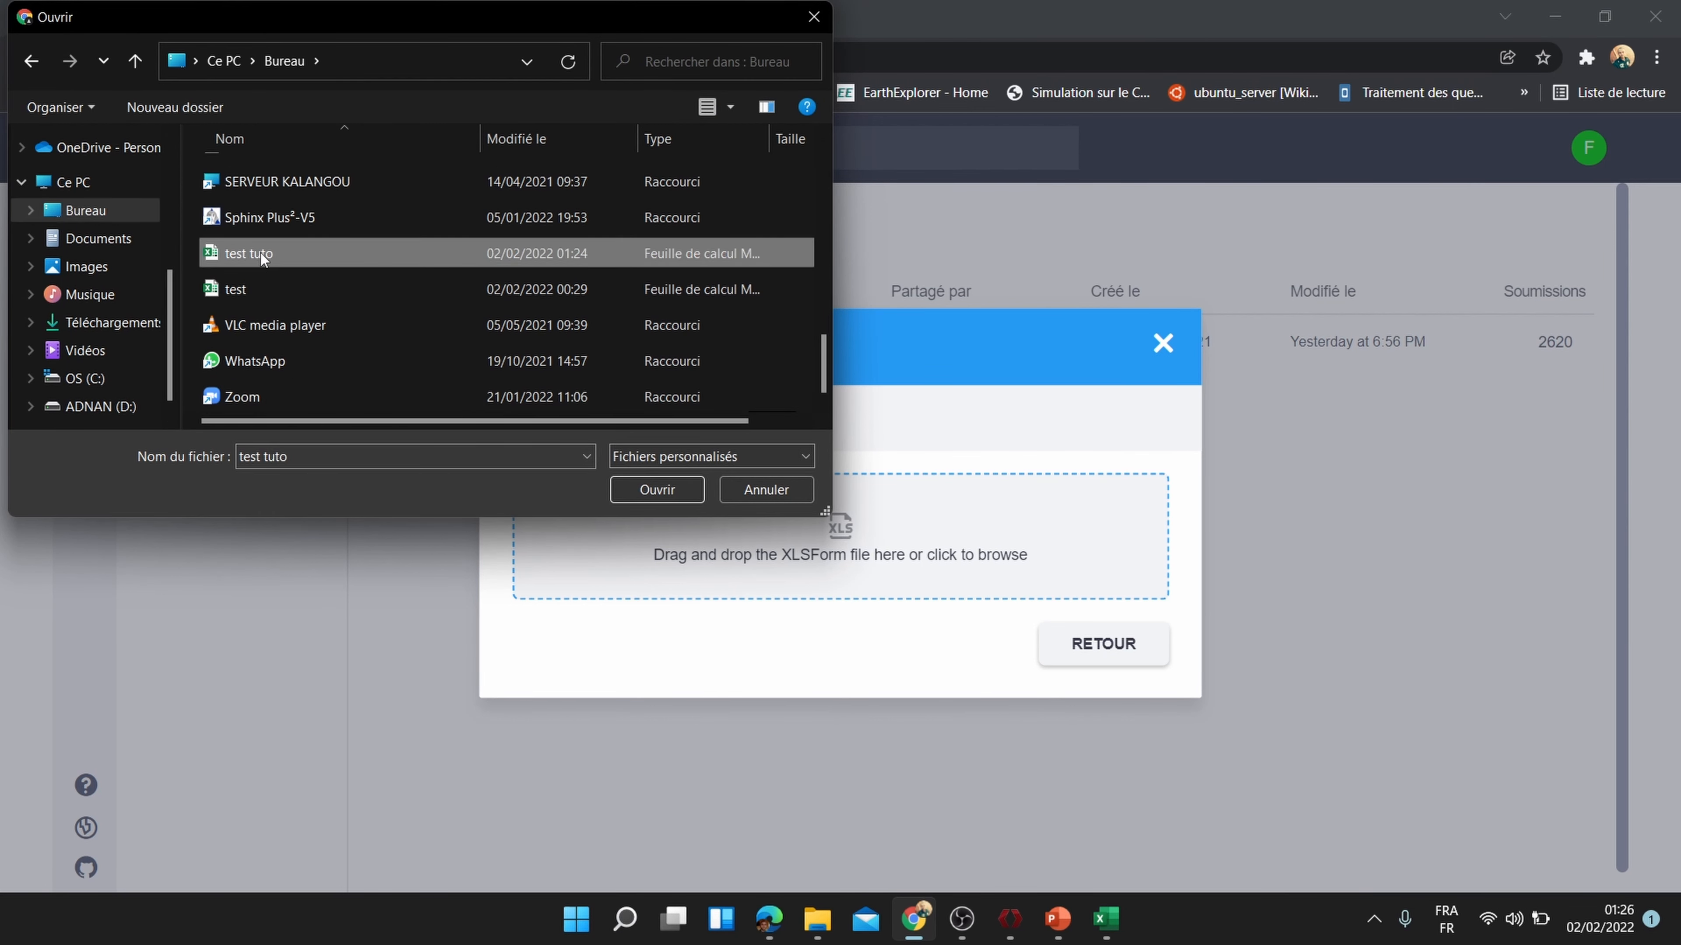
pyautogui.click(650, 482)
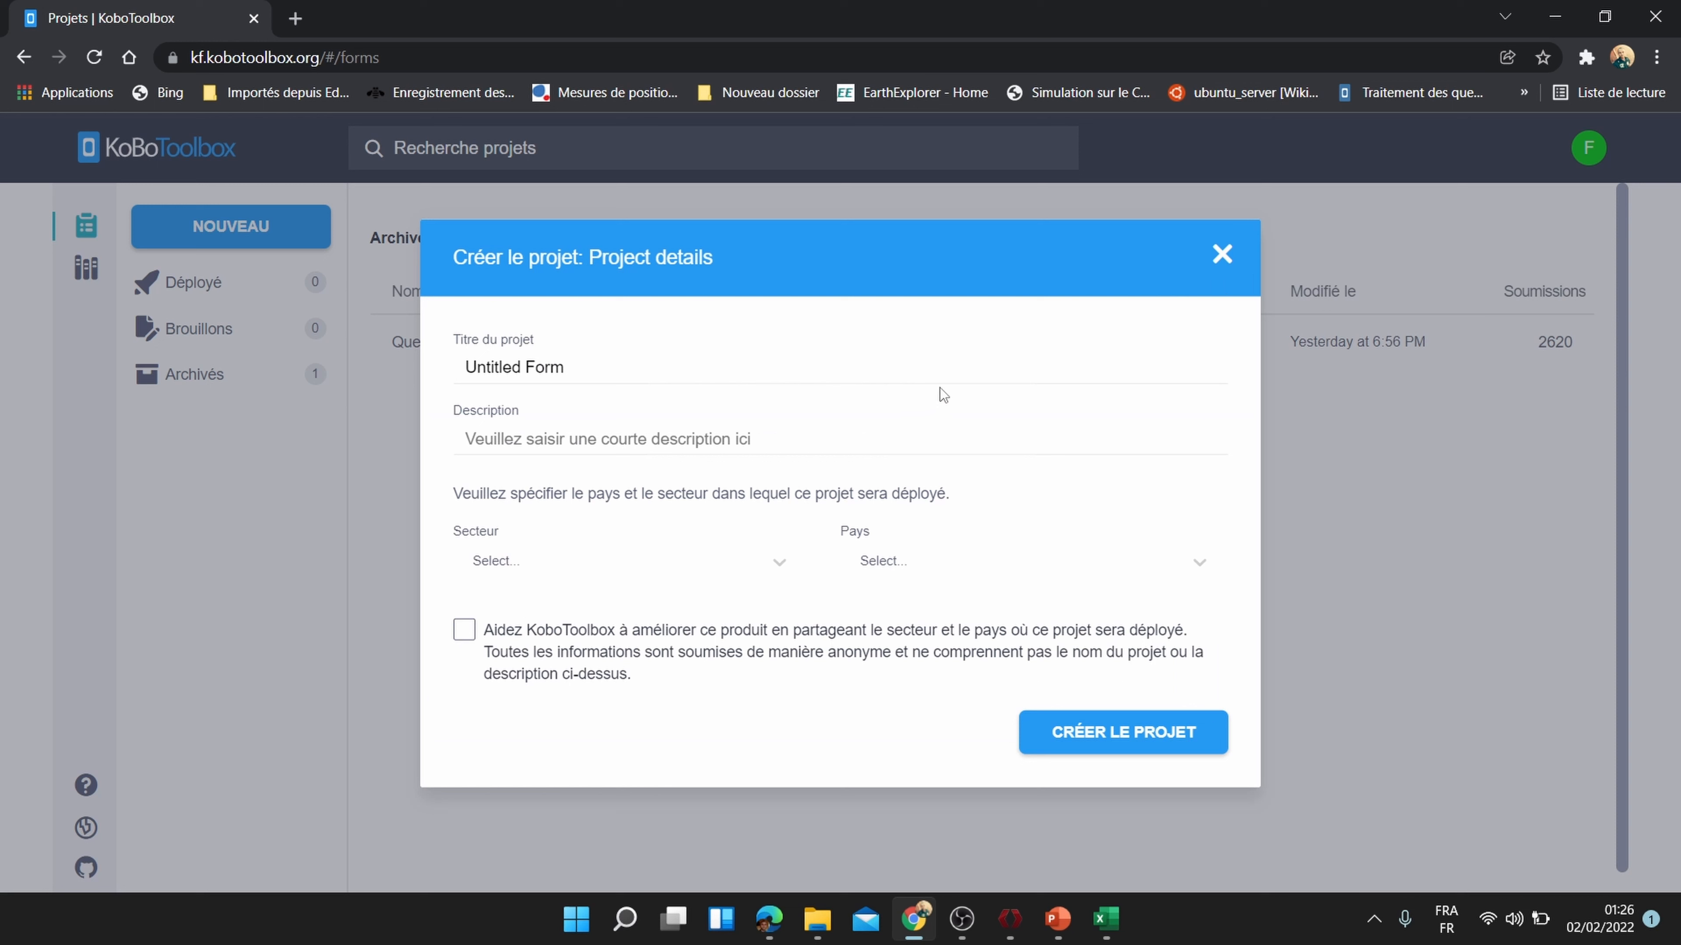
# Step: Title the imported project "Sondage 2" and create it
pyautogui.moveTo(585, 372); pyautogui.dragTo(473, 377)
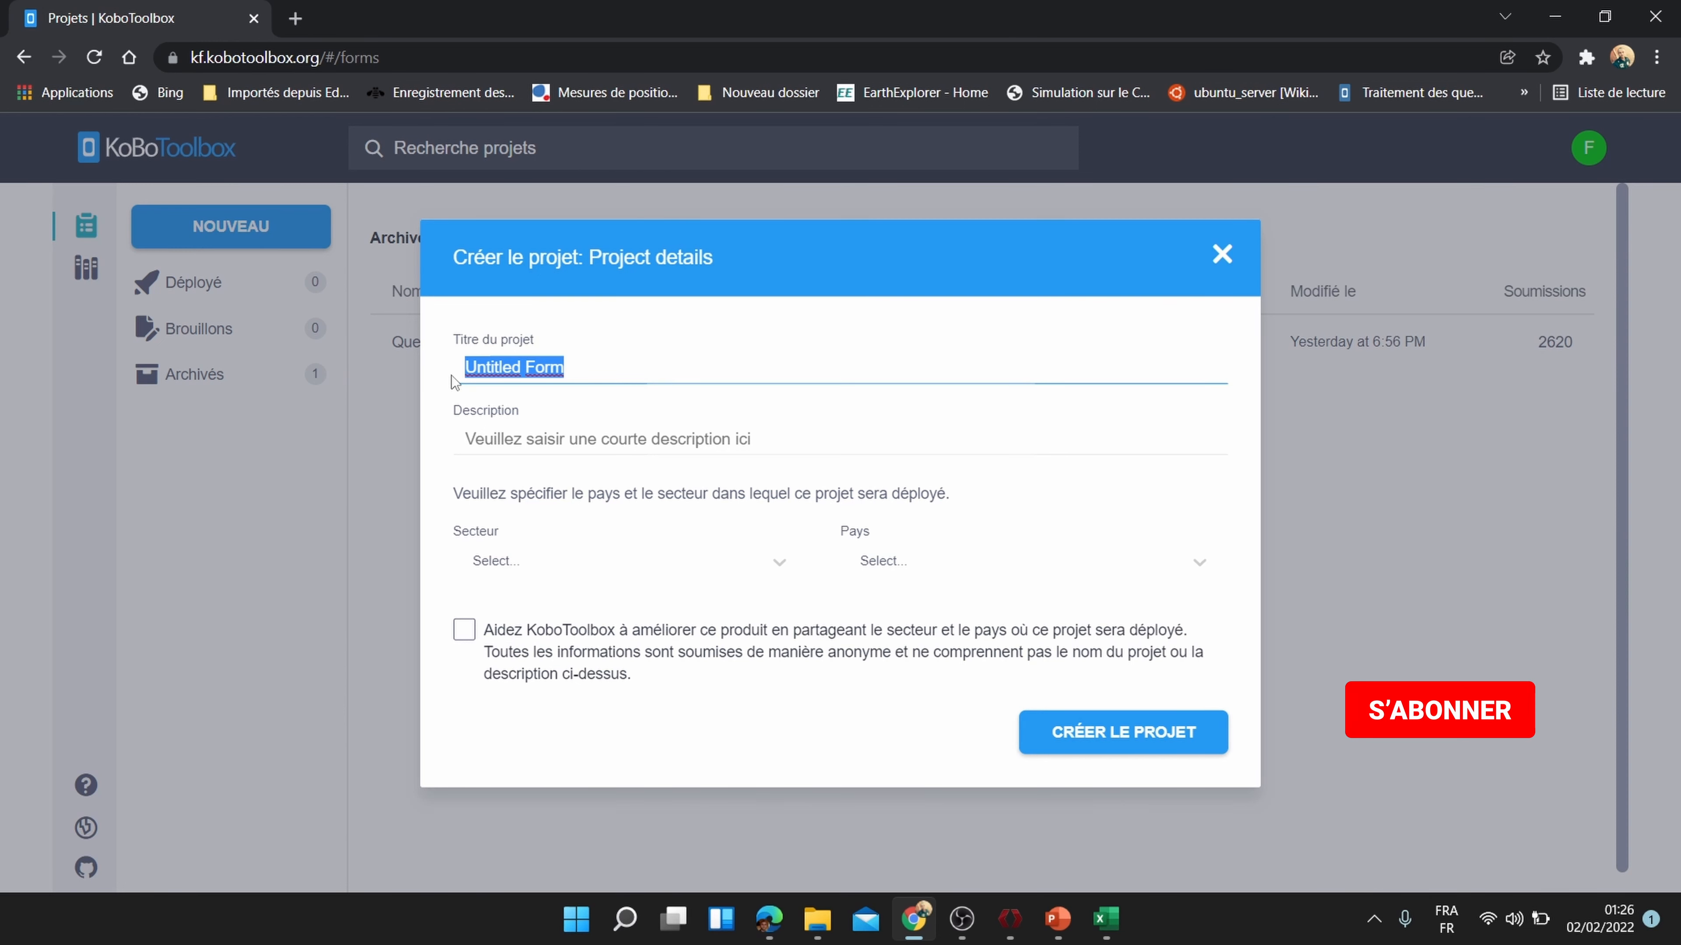
pyautogui.write('Sonda')
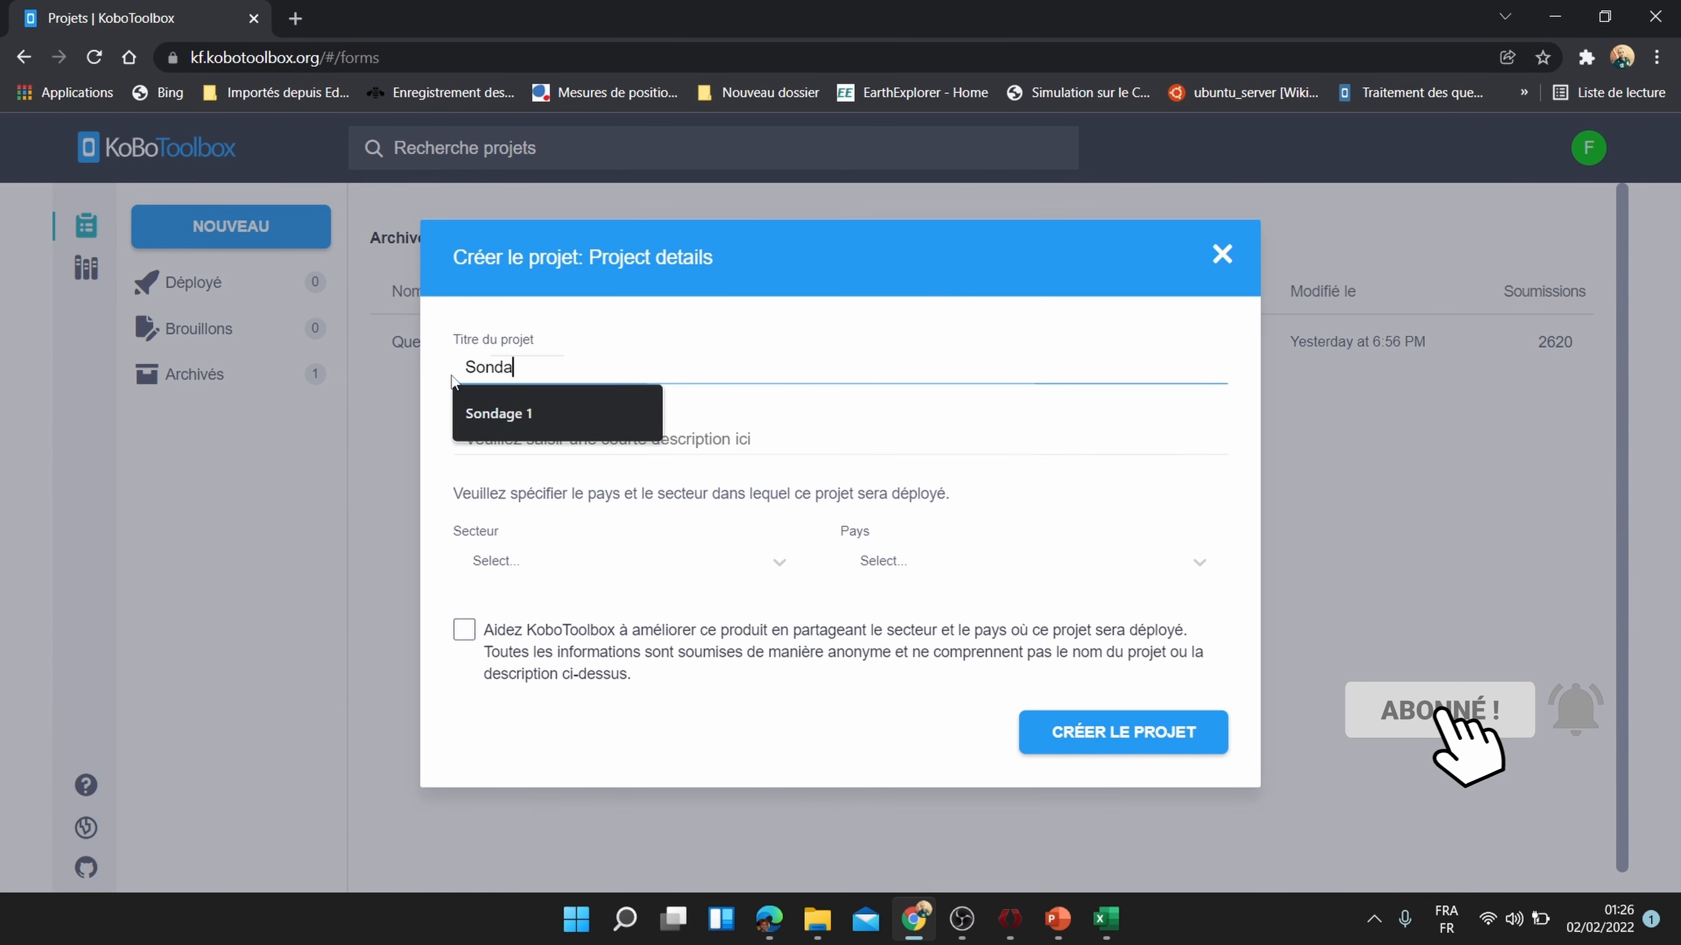
pyautogui.write('ge ')
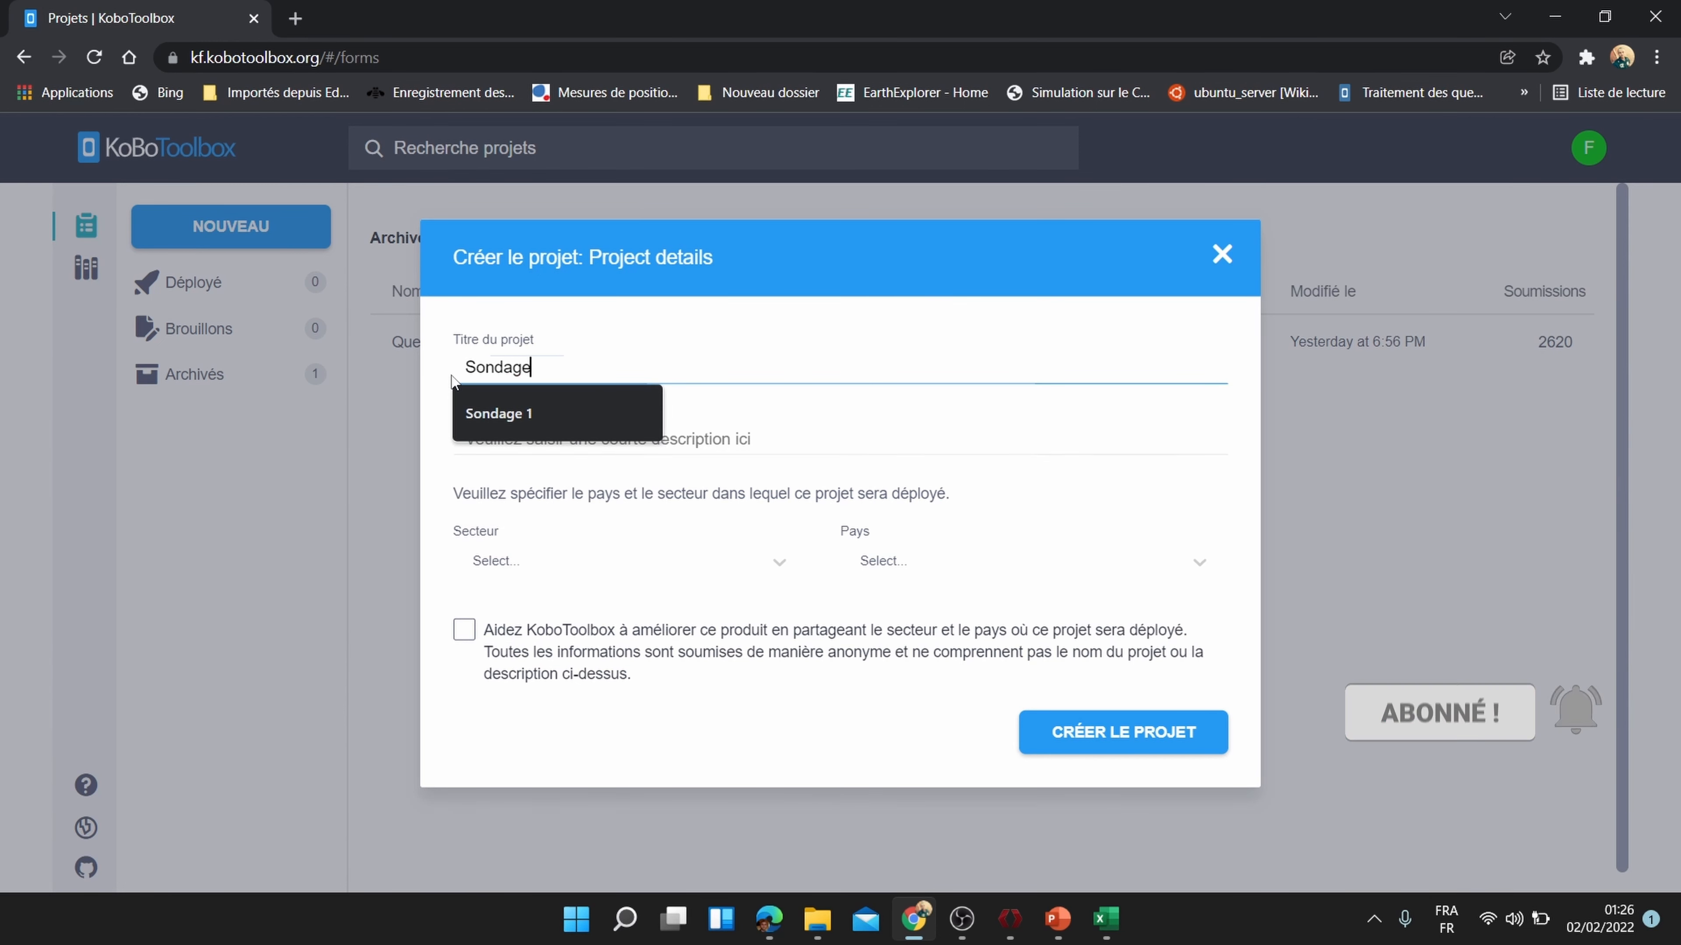
pyautogui.write('2')
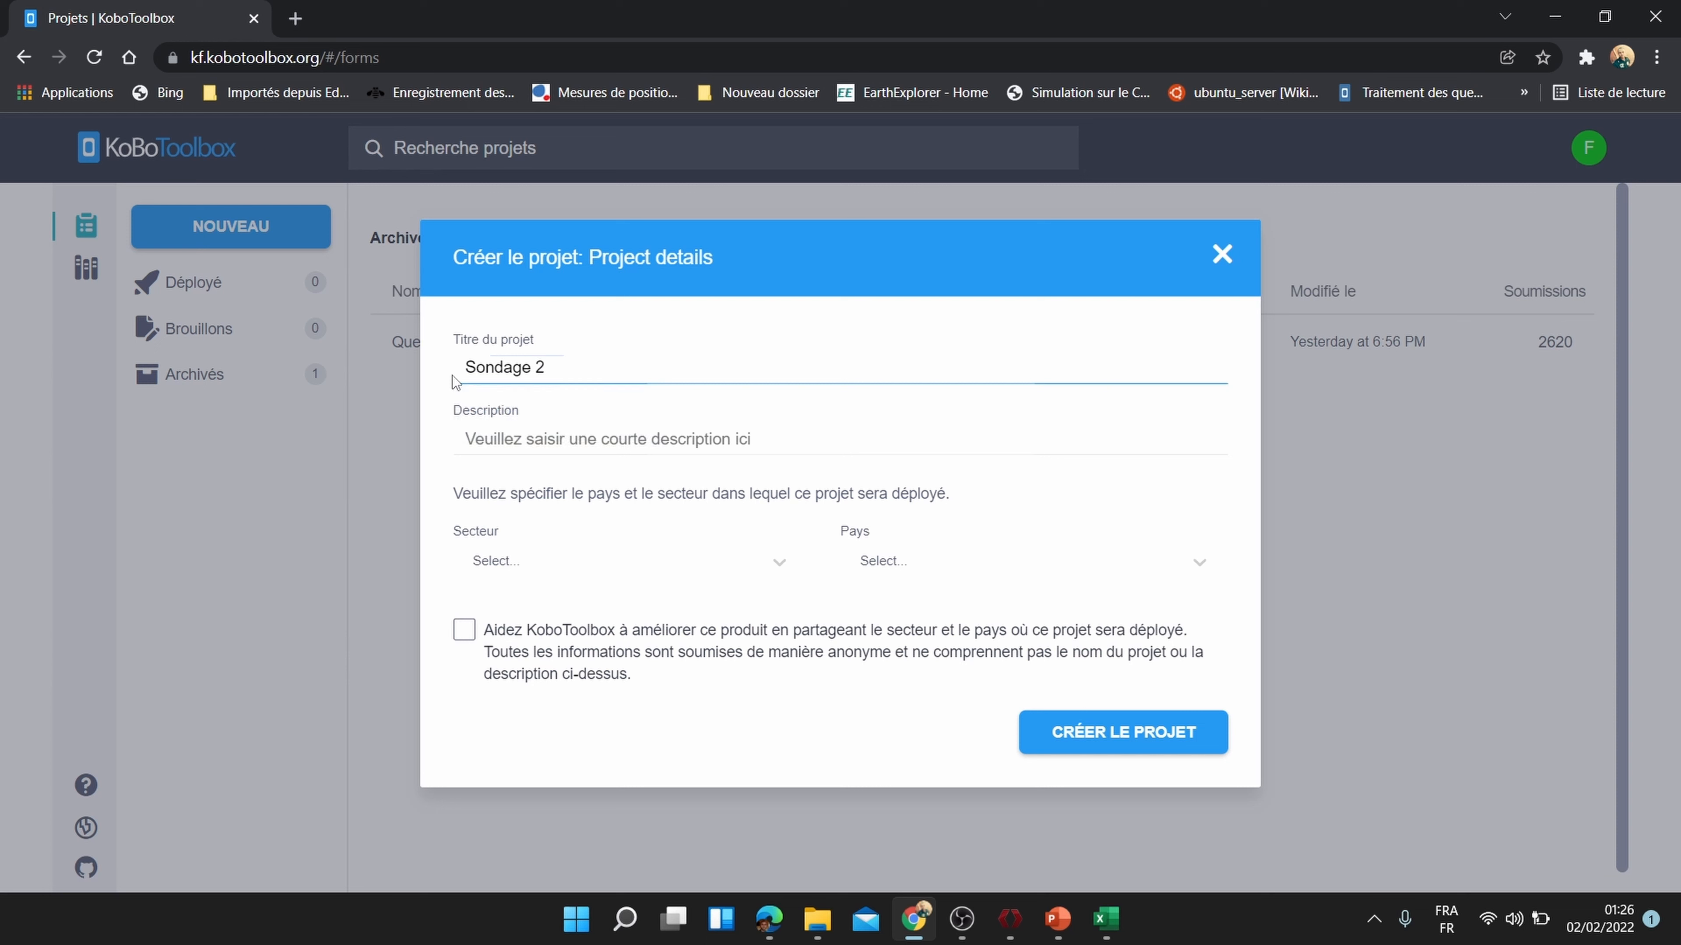
pyautogui.click(1149, 752)
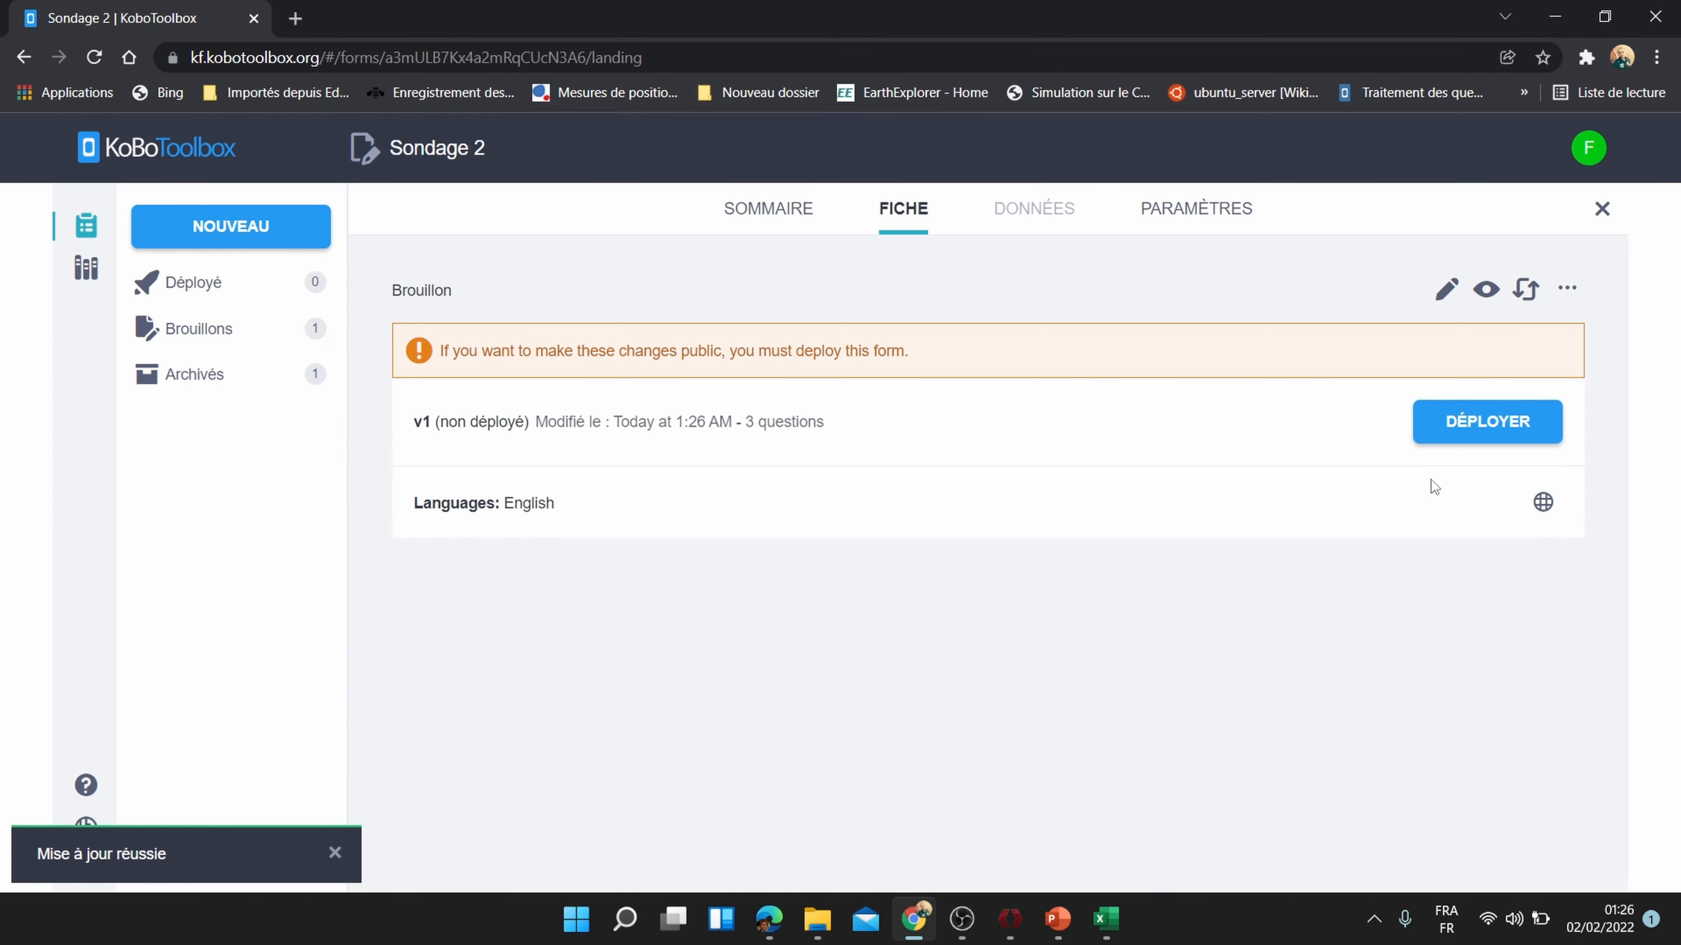
# Step: Deploy the Sondage 2 project and open its Online-Offline web form to look over the questions
pyautogui.click(1489, 423)
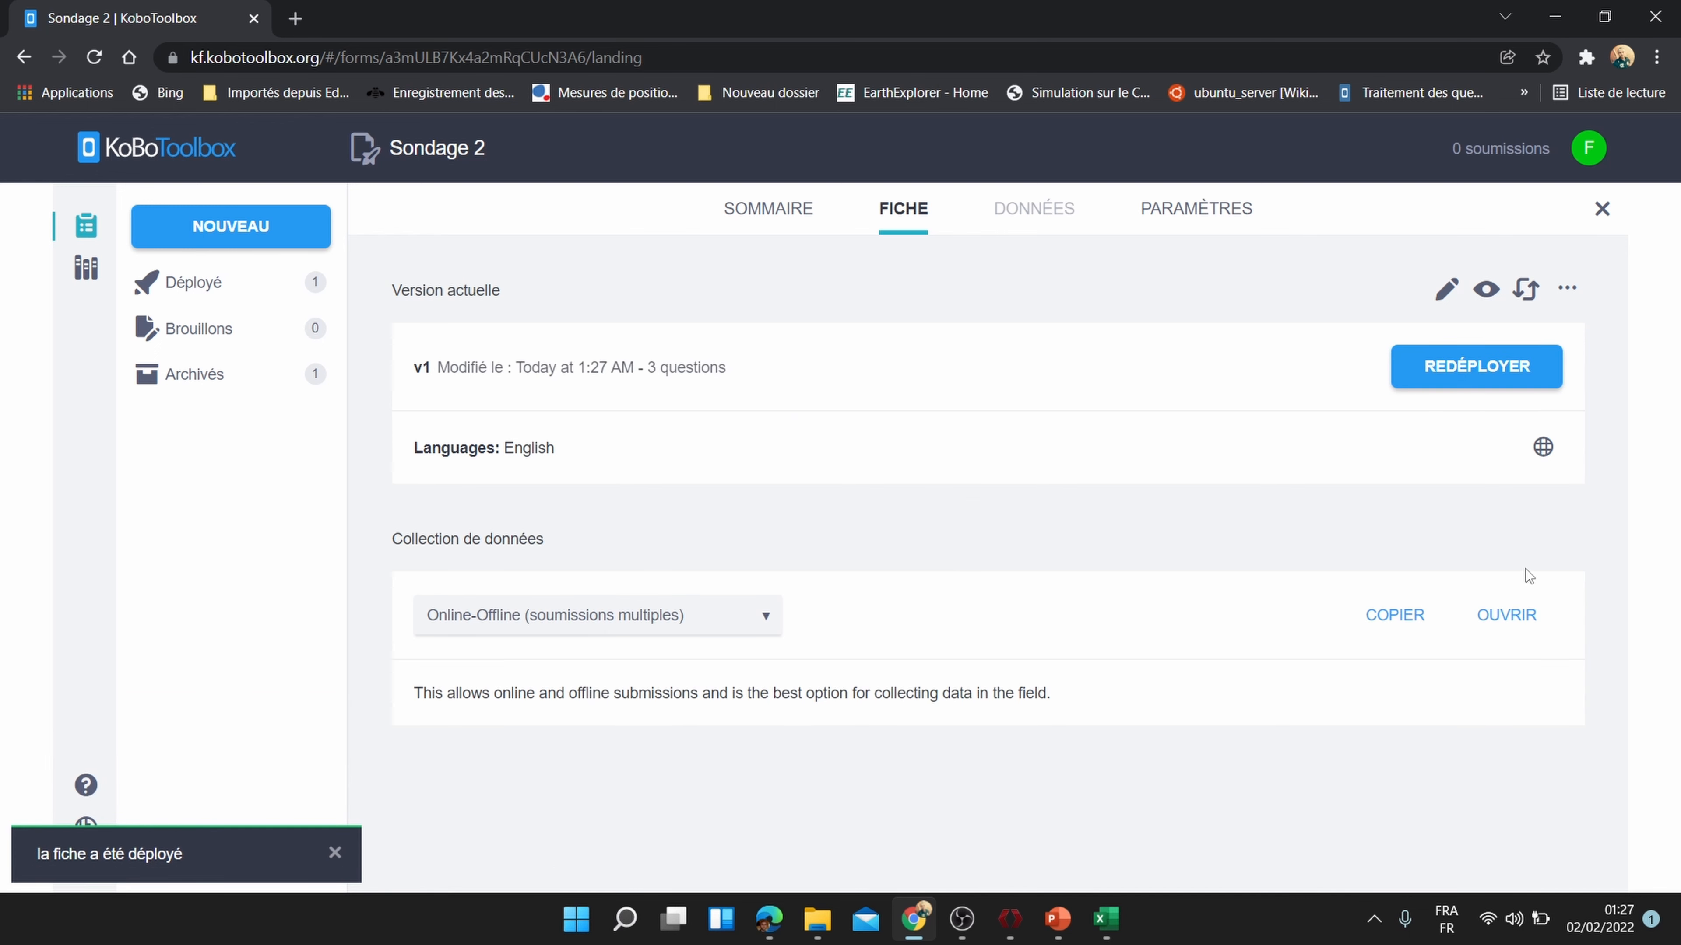
pyautogui.click(1516, 613)
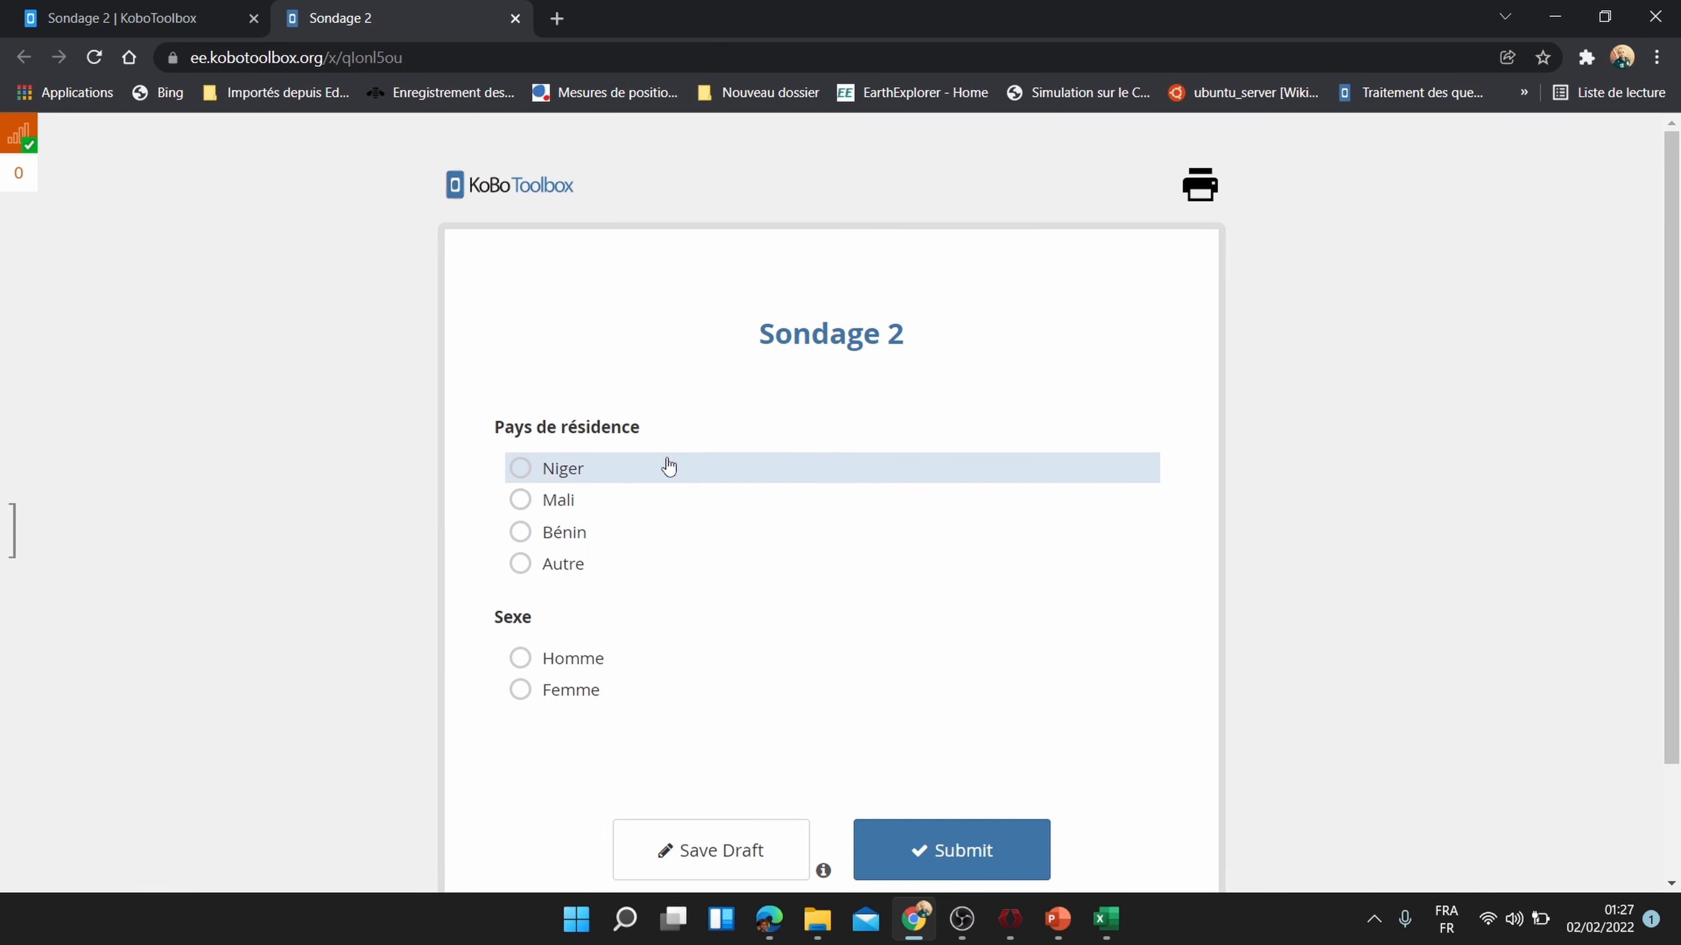
pyautogui.scroll(-2, 600, 616)
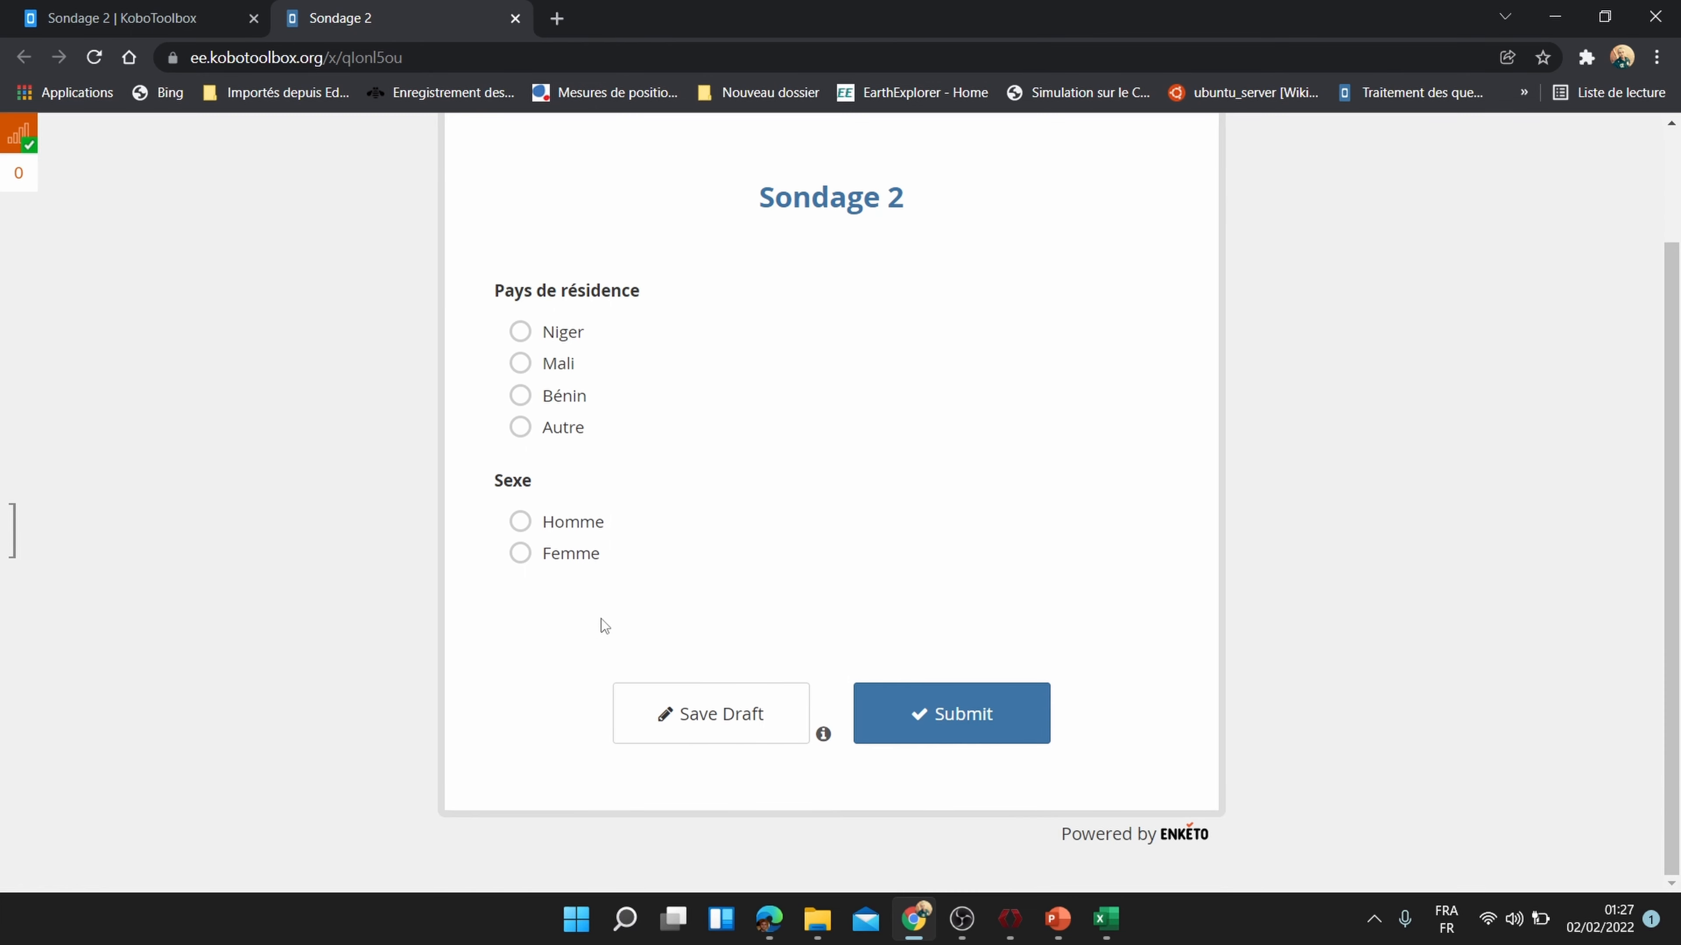
pyautogui.scroll(2, 602, 619)
pyautogui.scroll(-2, 601, 616)
# Step: Test the Pays de résidence choices Bénin, Mali and Niger, settle on Autre and specify "Côte d'Ivoire" as the other country
pyautogui.click(553, 395)
pyautogui.click(549, 364)
pyautogui.click(542, 345)
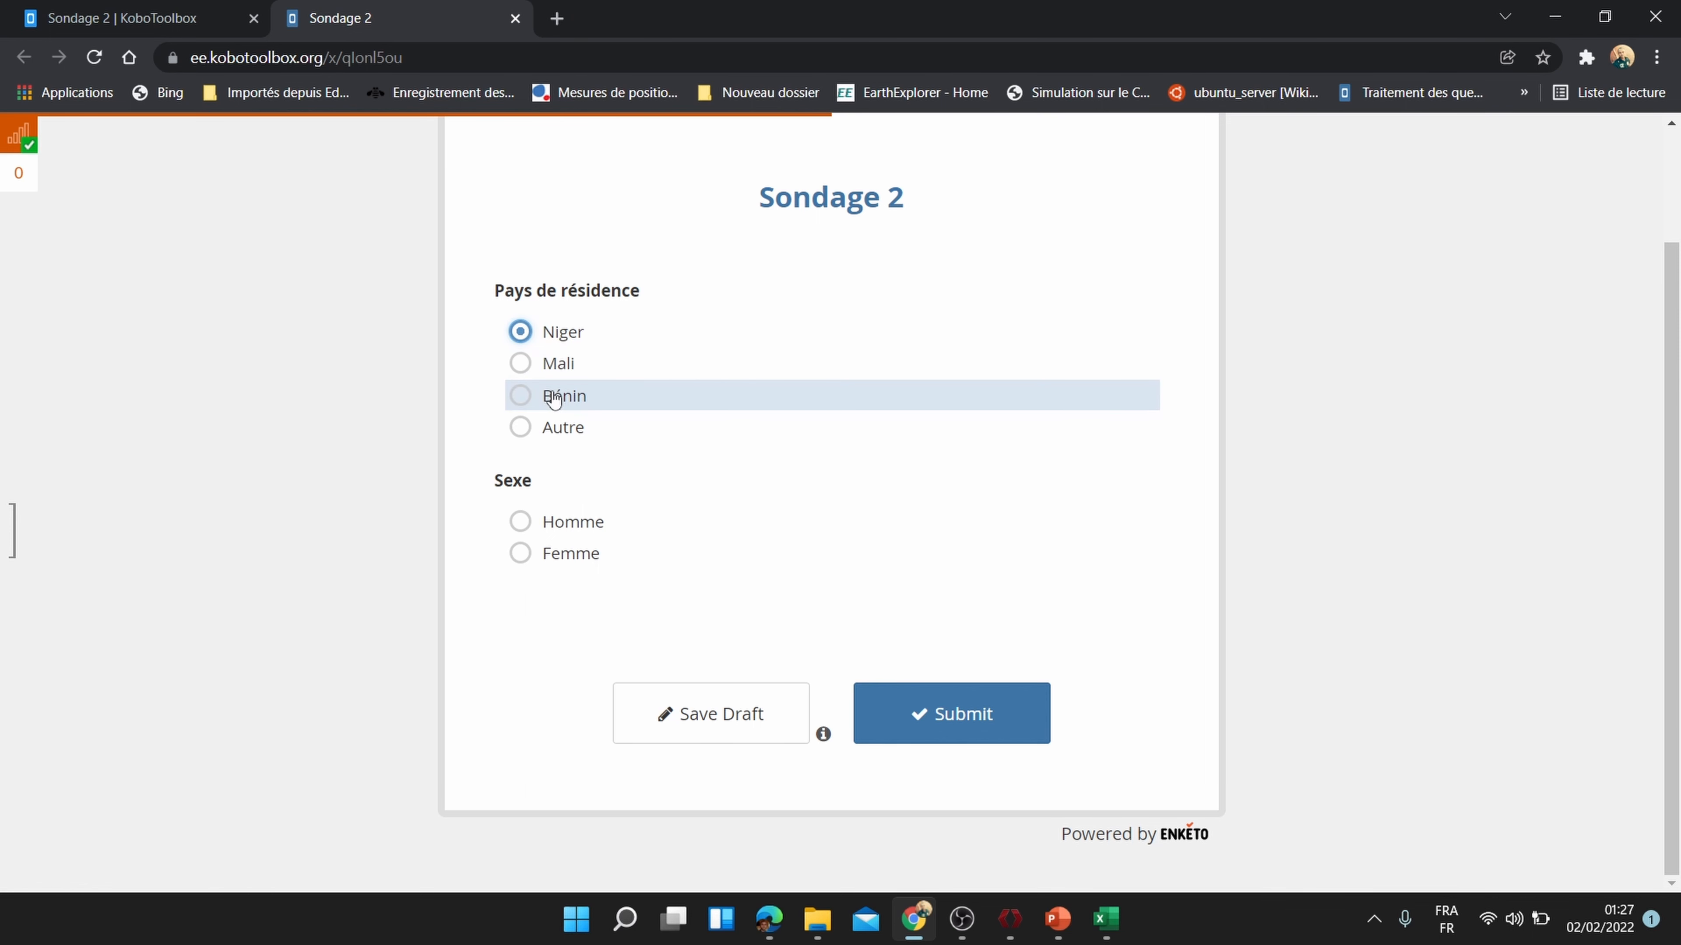
pyautogui.click(521, 428)
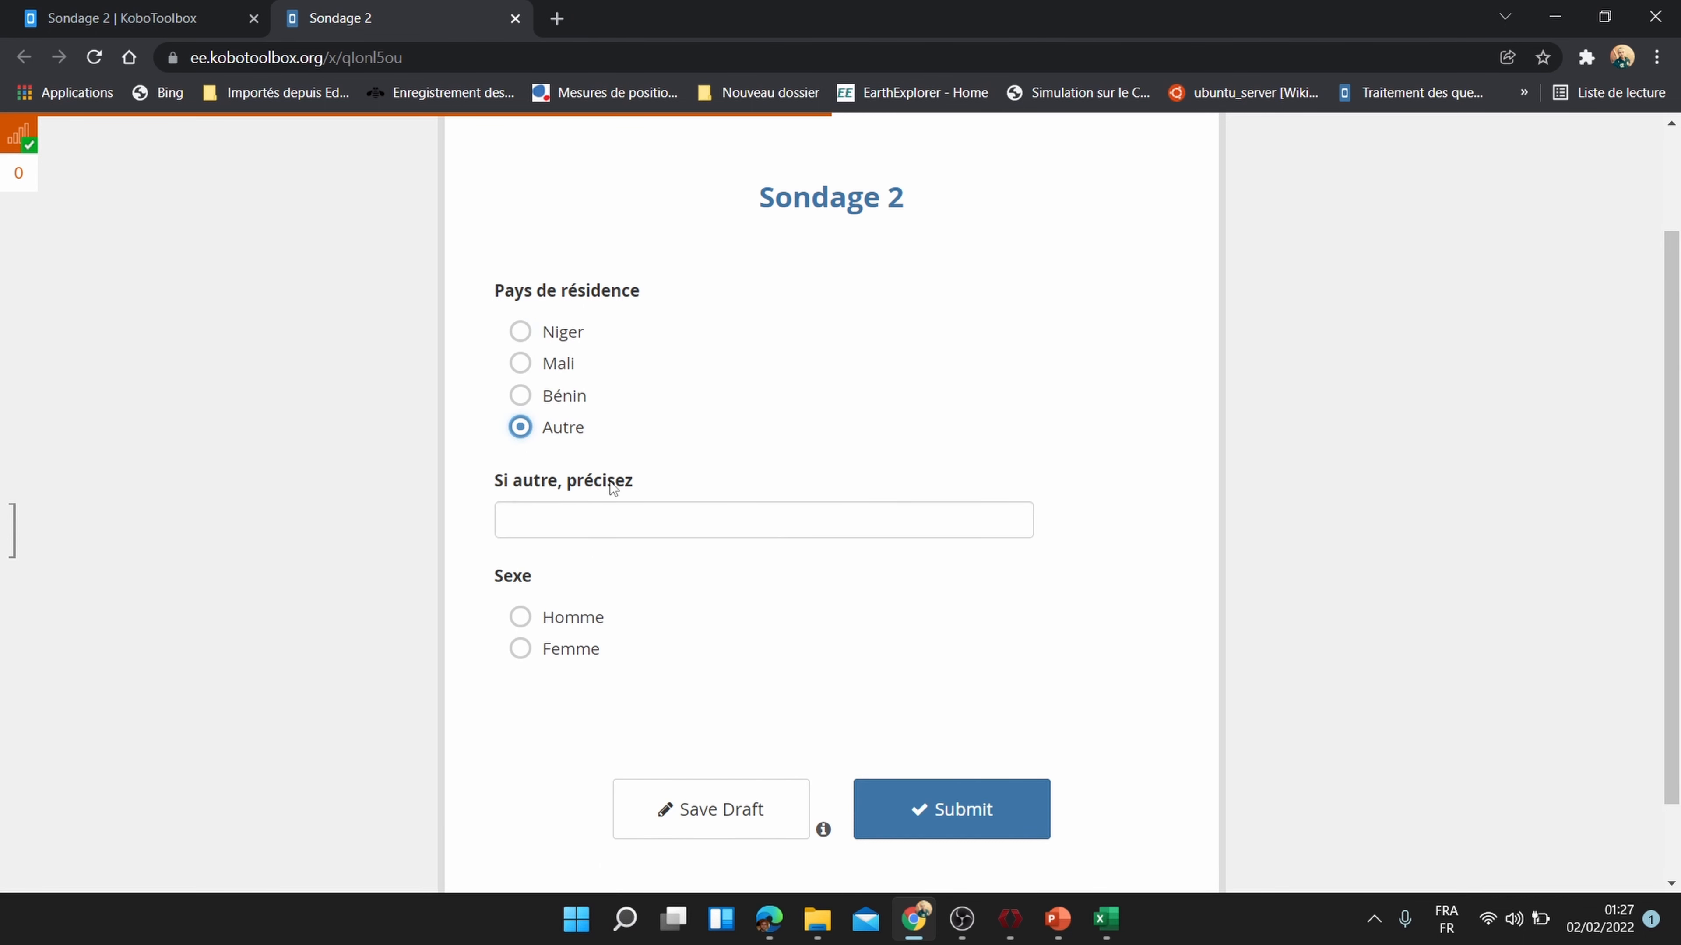
pyautogui.click(632, 521)
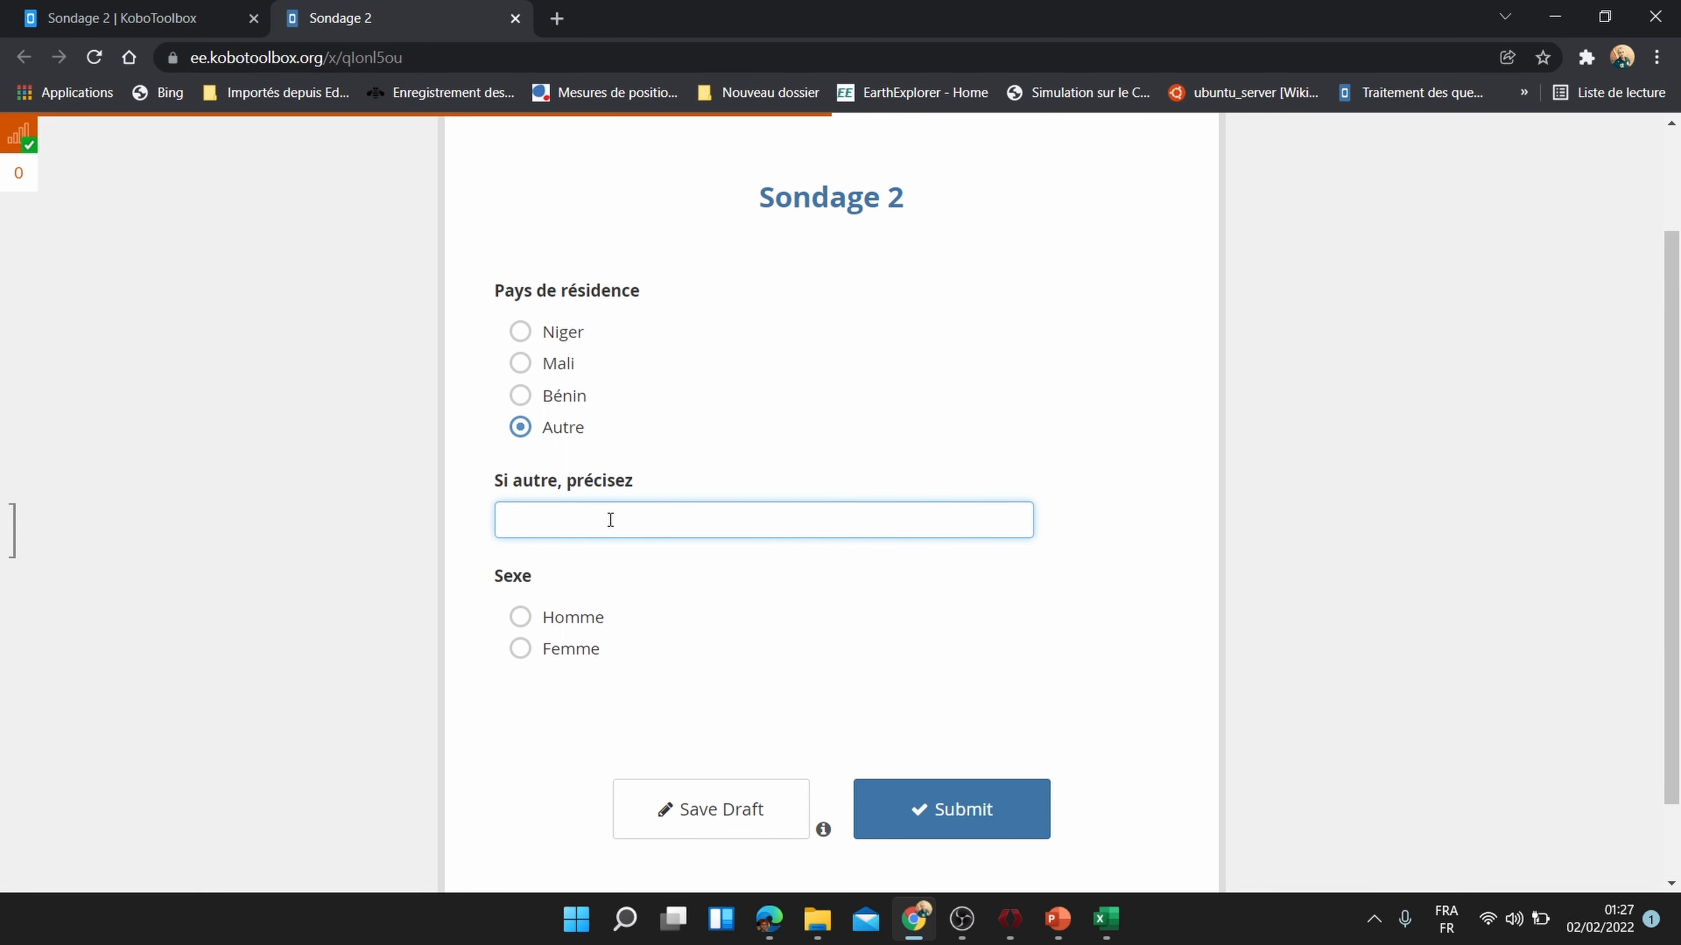
pyautogui.write("Côte d'Ivoire")
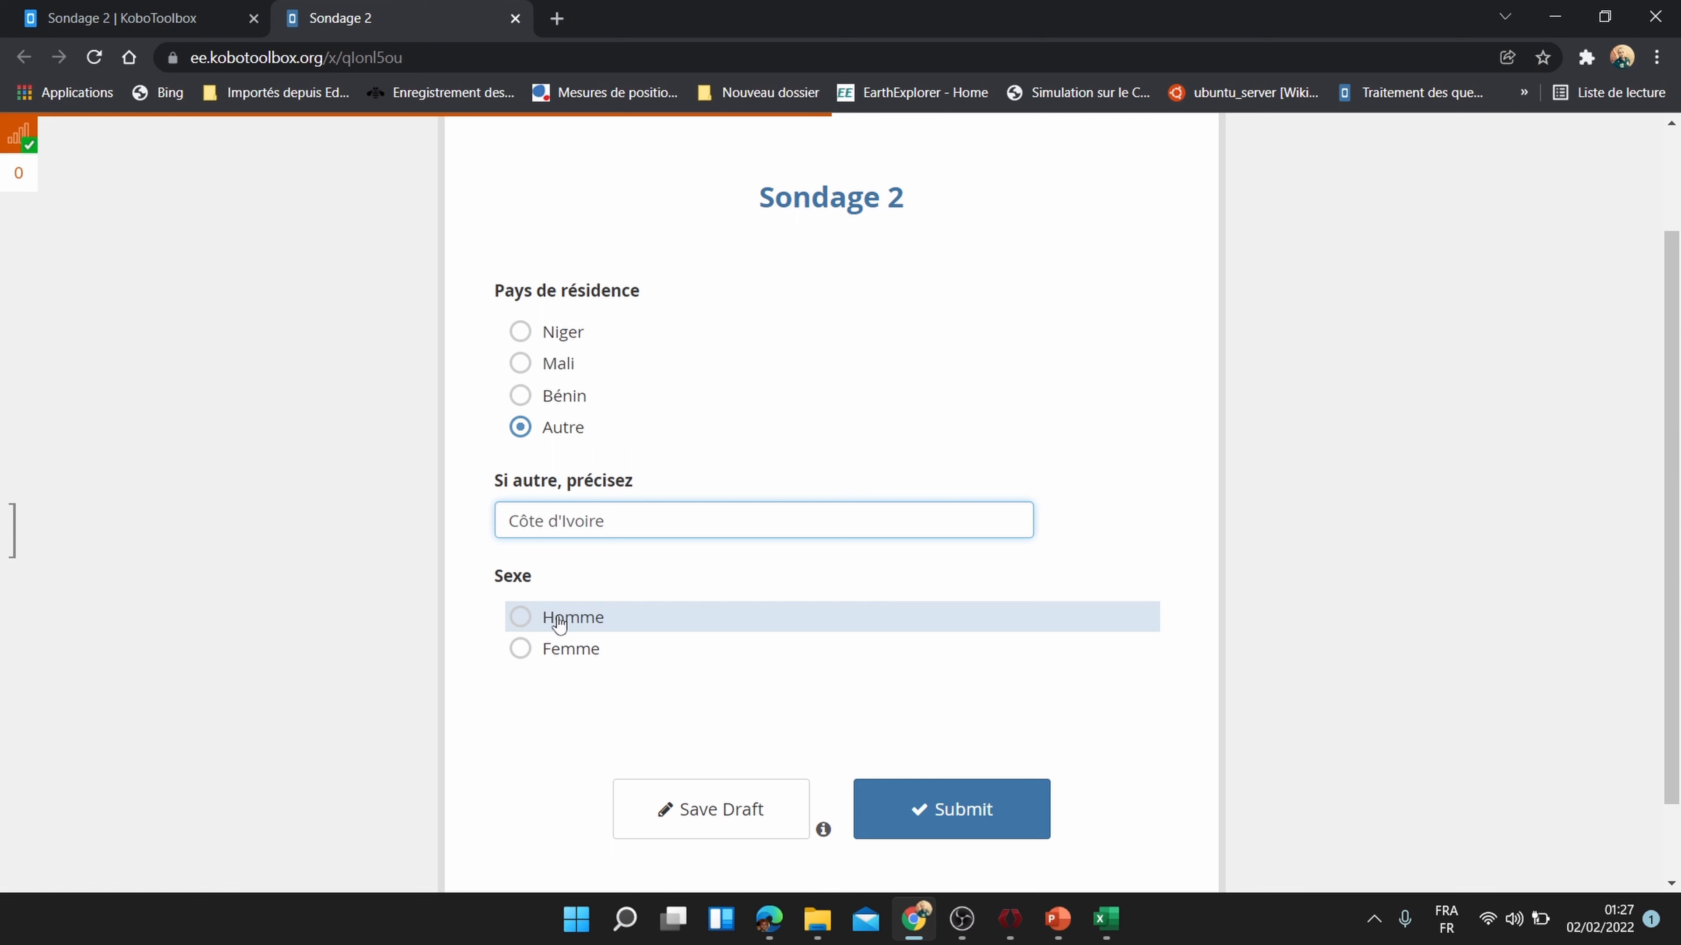
# Step: Answer Sexe with Femme after trying Homme, submit the record and dismiss the submission notice
pyautogui.click(559, 622)
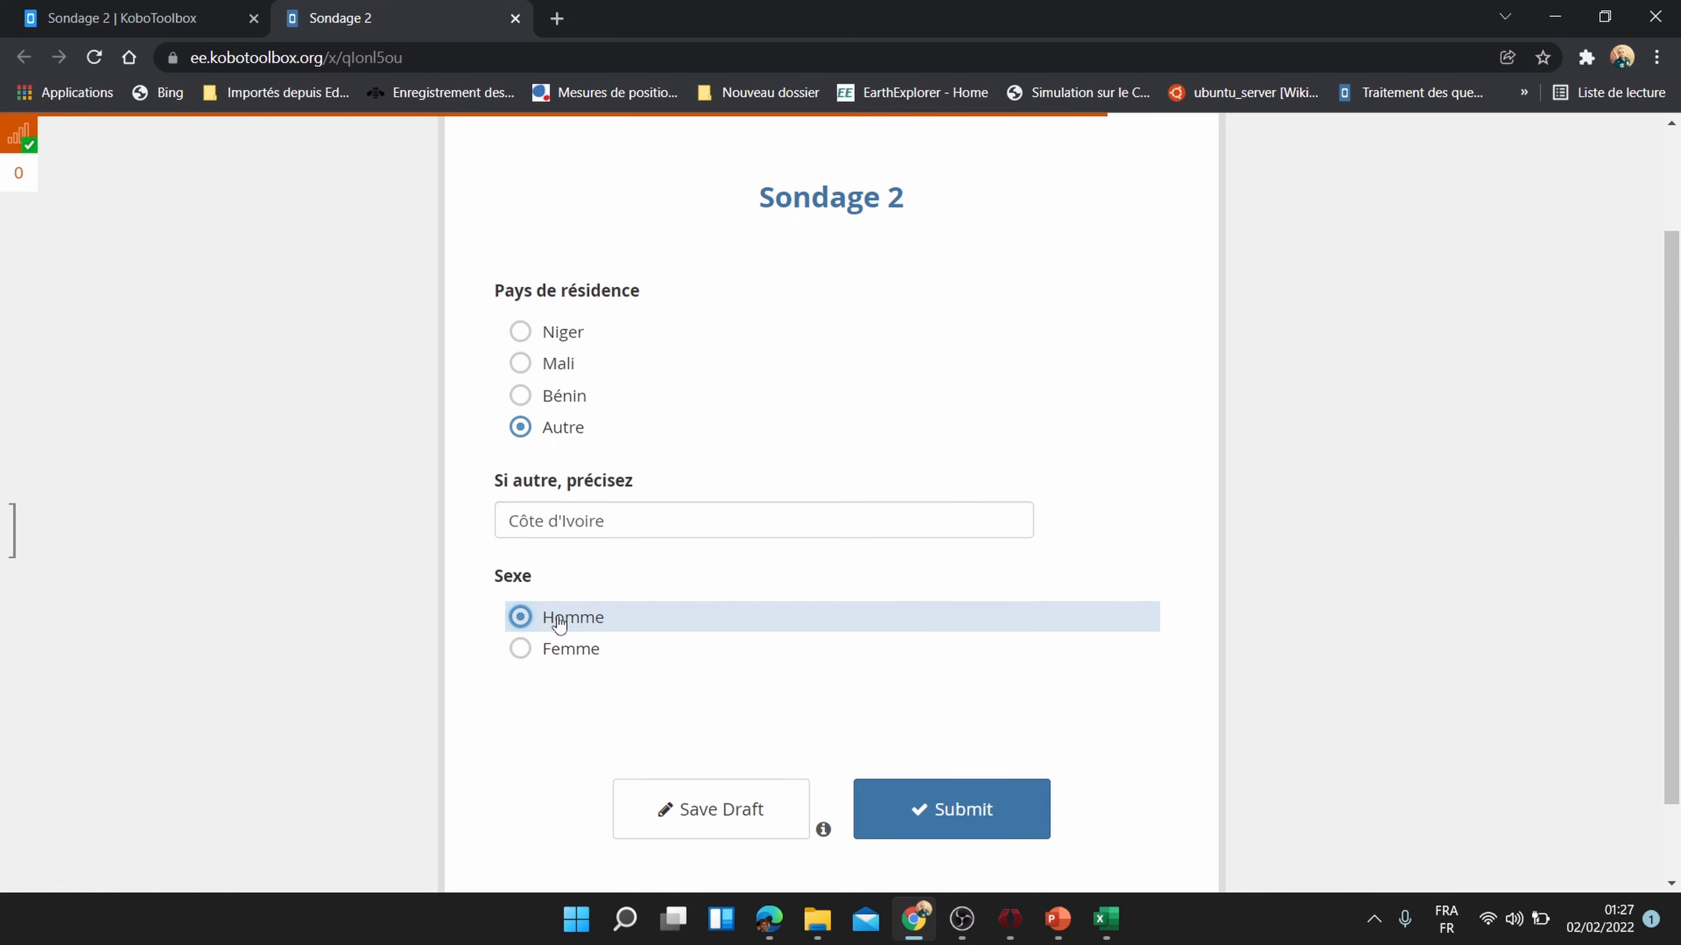
pyautogui.click(553, 654)
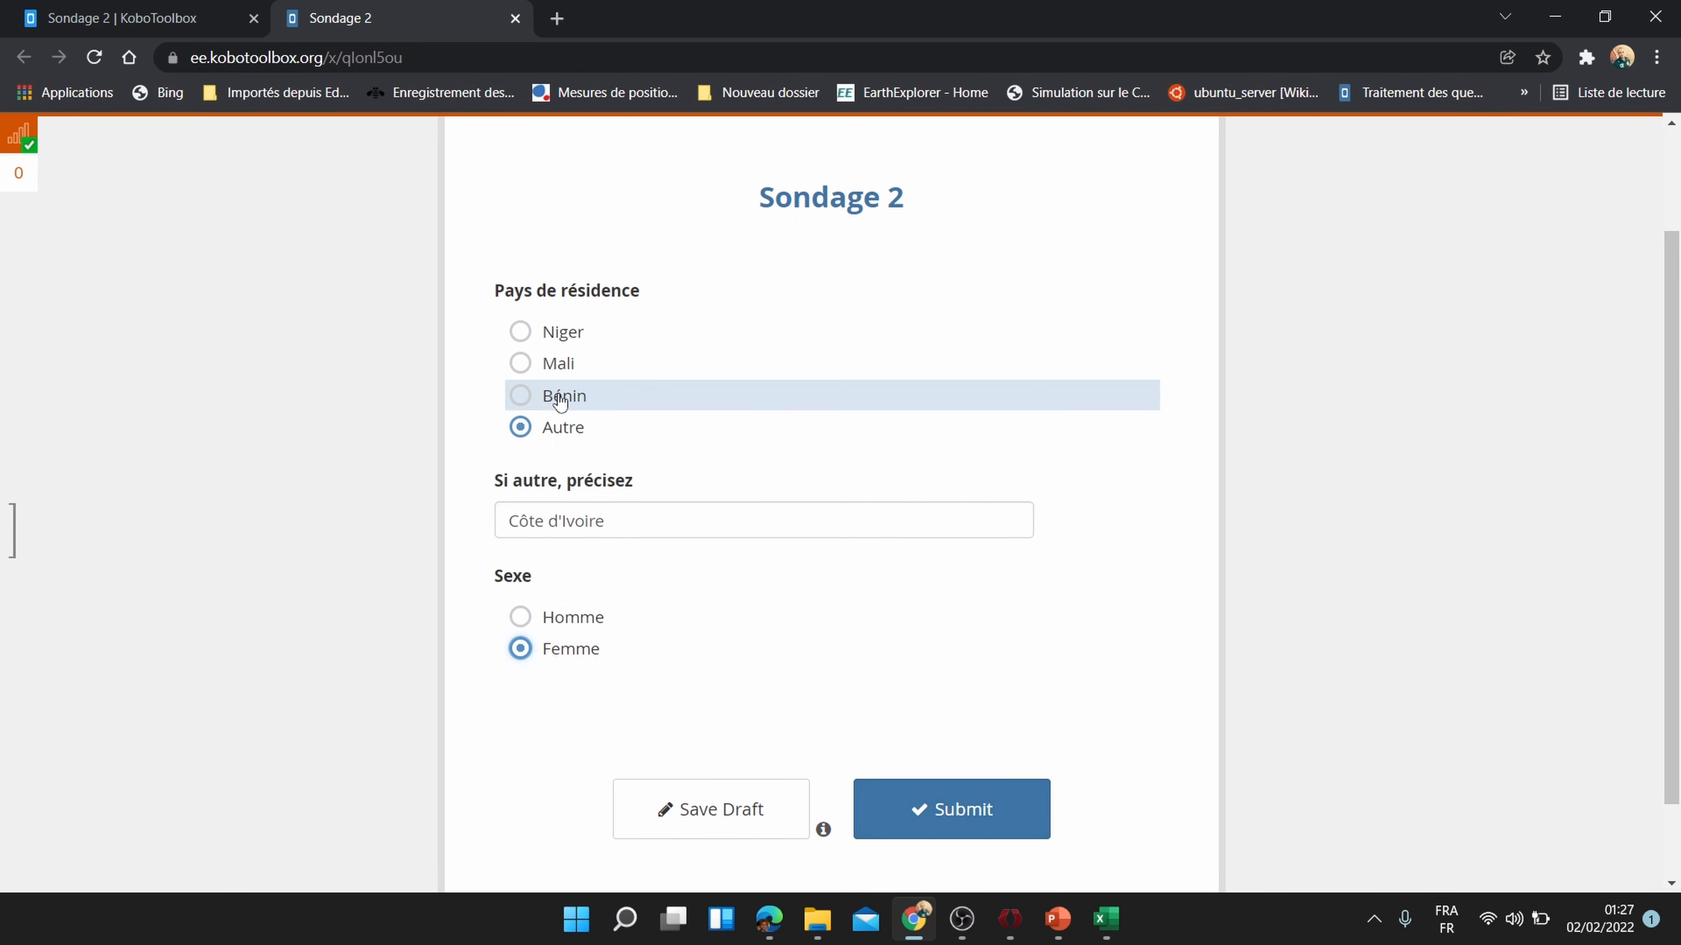
pyautogui.click(967, 809)
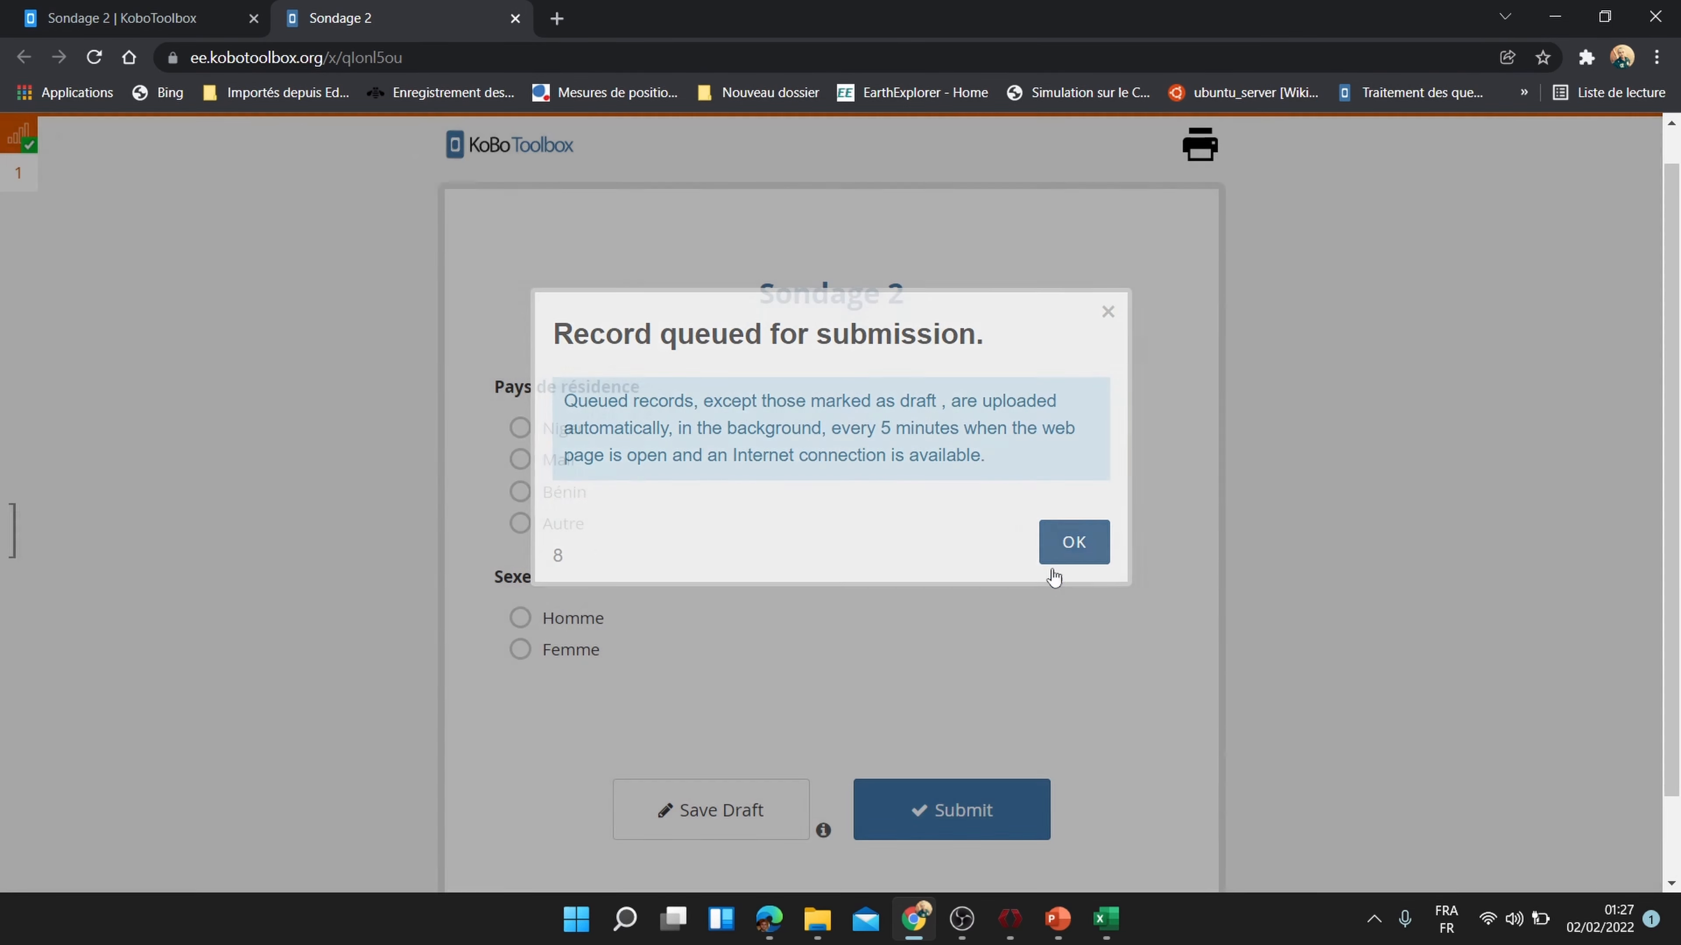
pyautogui.click(1053, 568)
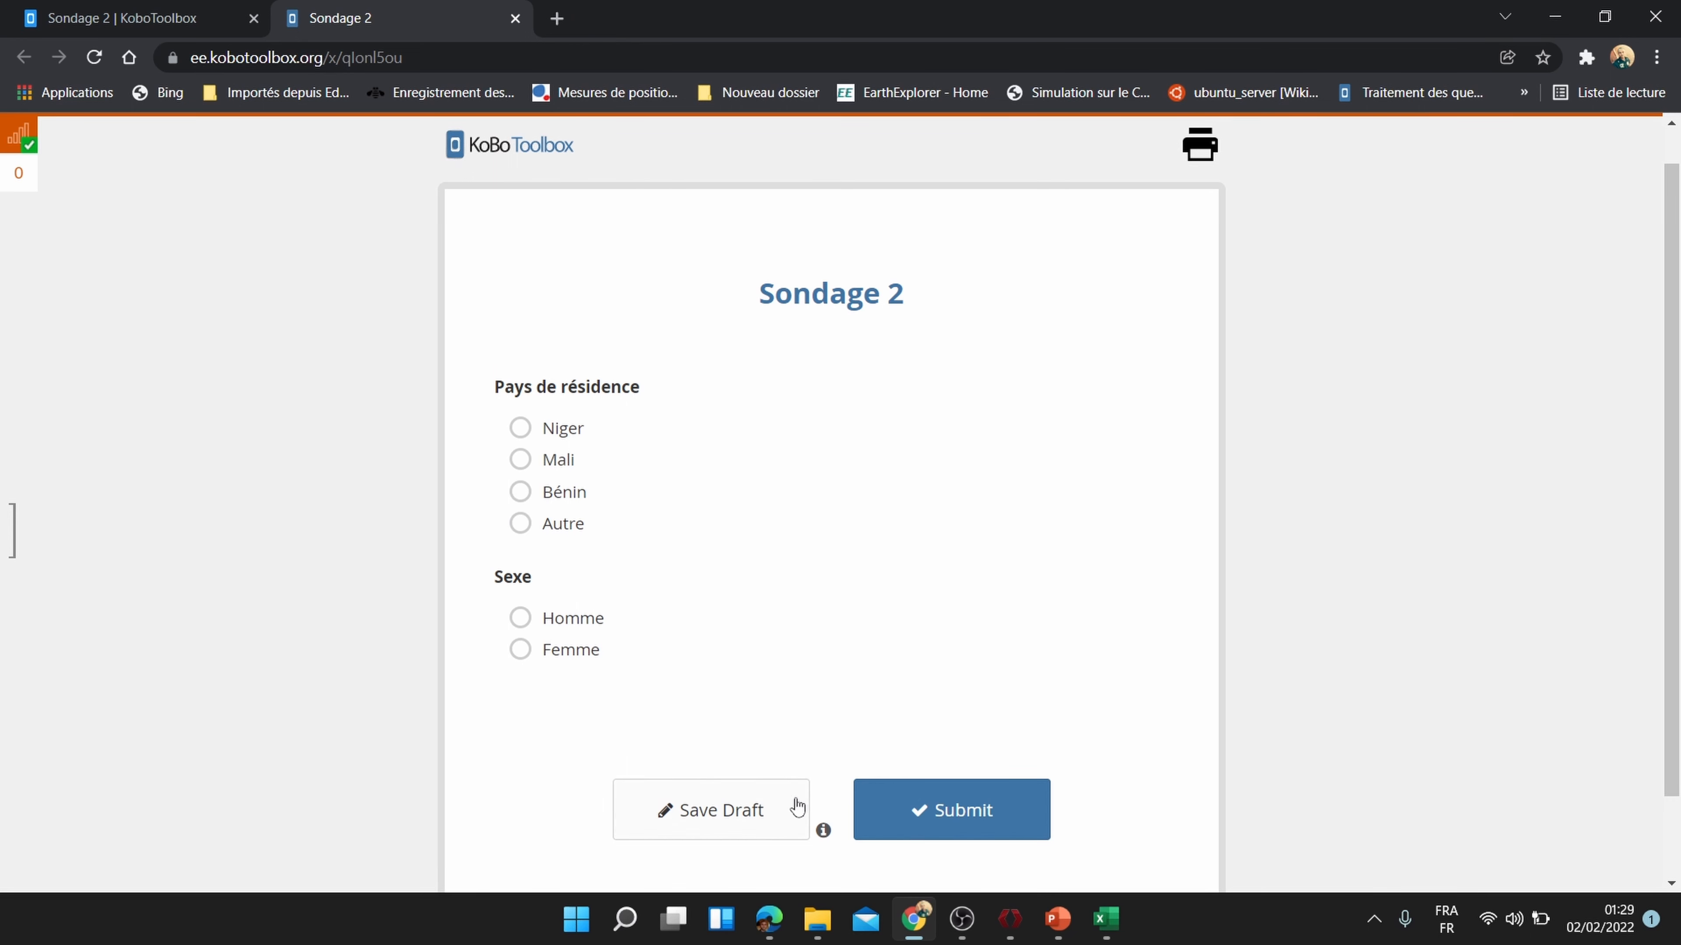
# Step: Switch to Edge to view the Enquête Migrants - Niamey questionnaire in Formulaire.pdf
pyautogui.click(778, 925)
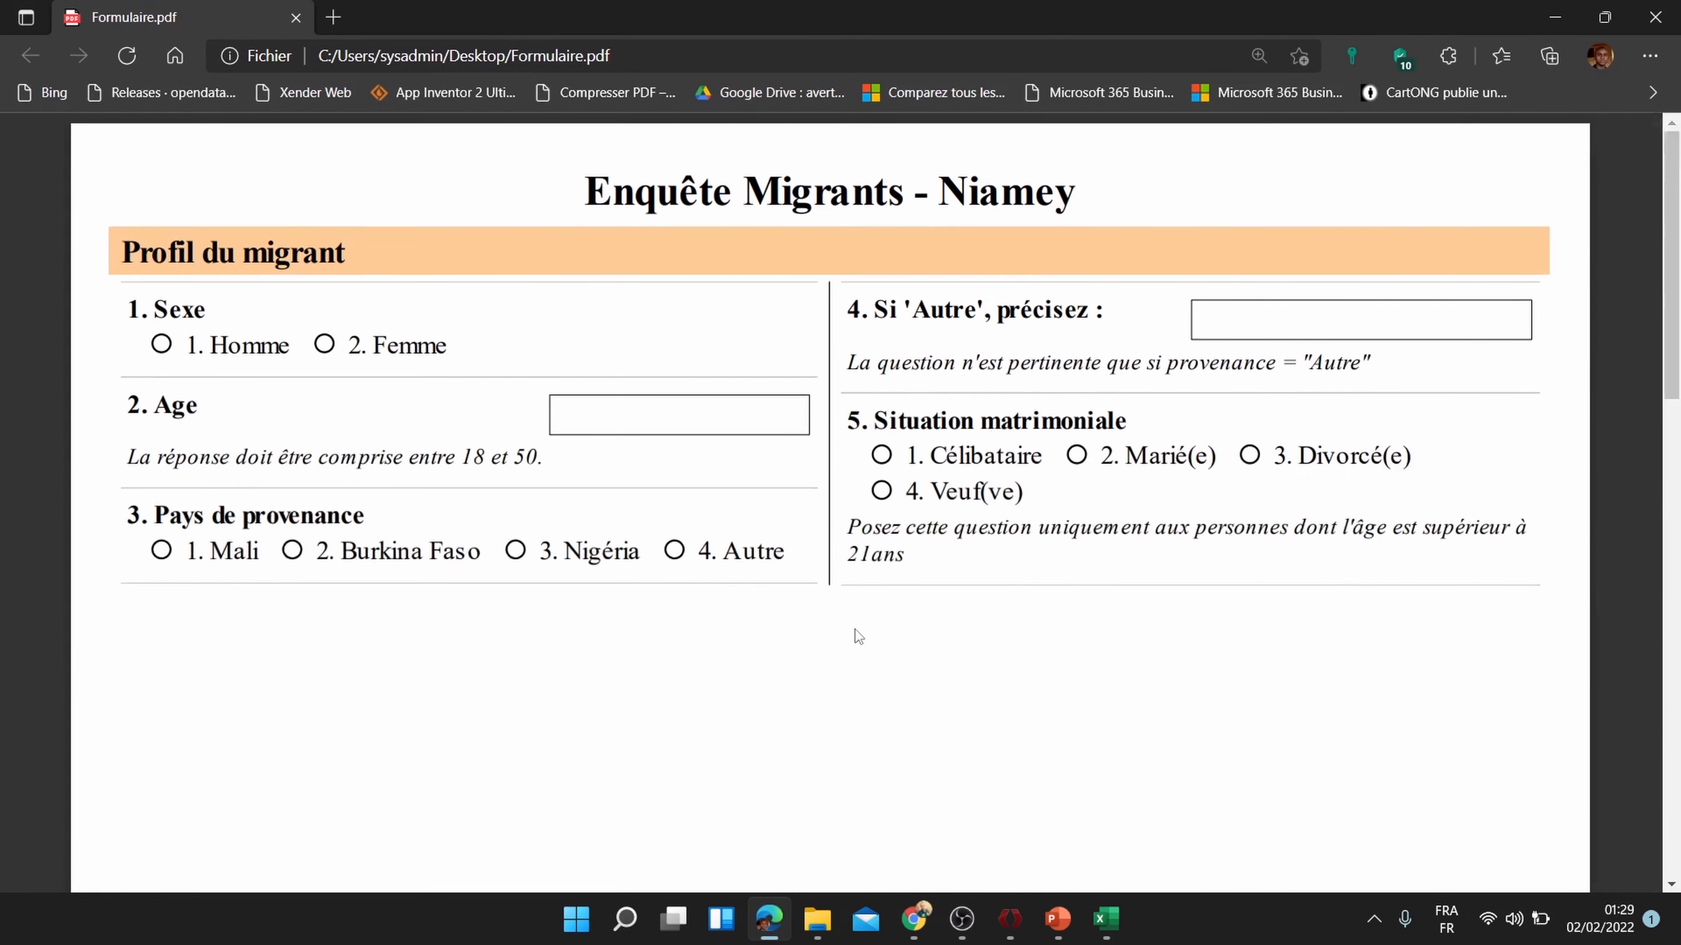